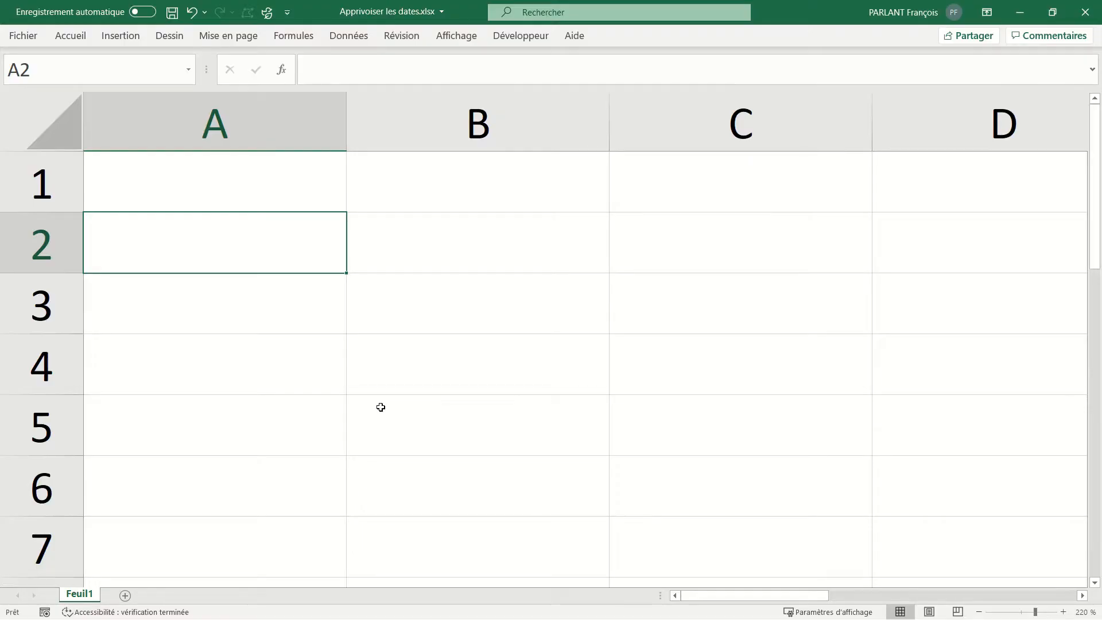
- Label cell A2 as Ctrl+; and insert the current date, 01/10/2020, as a fixed value in B2
type("Ctr")
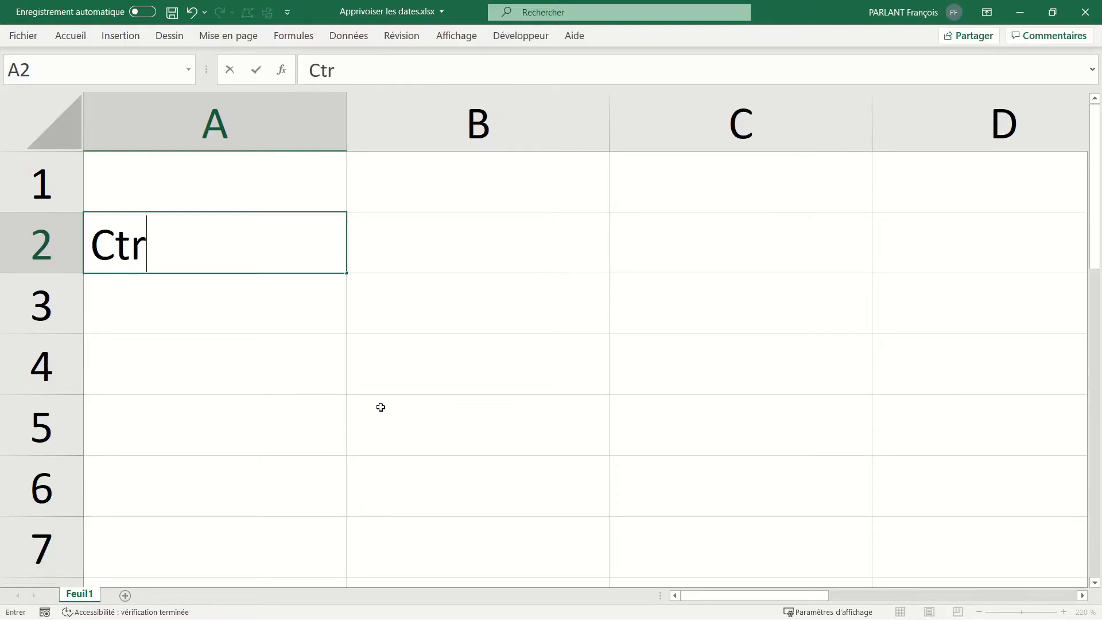
type("l+;")
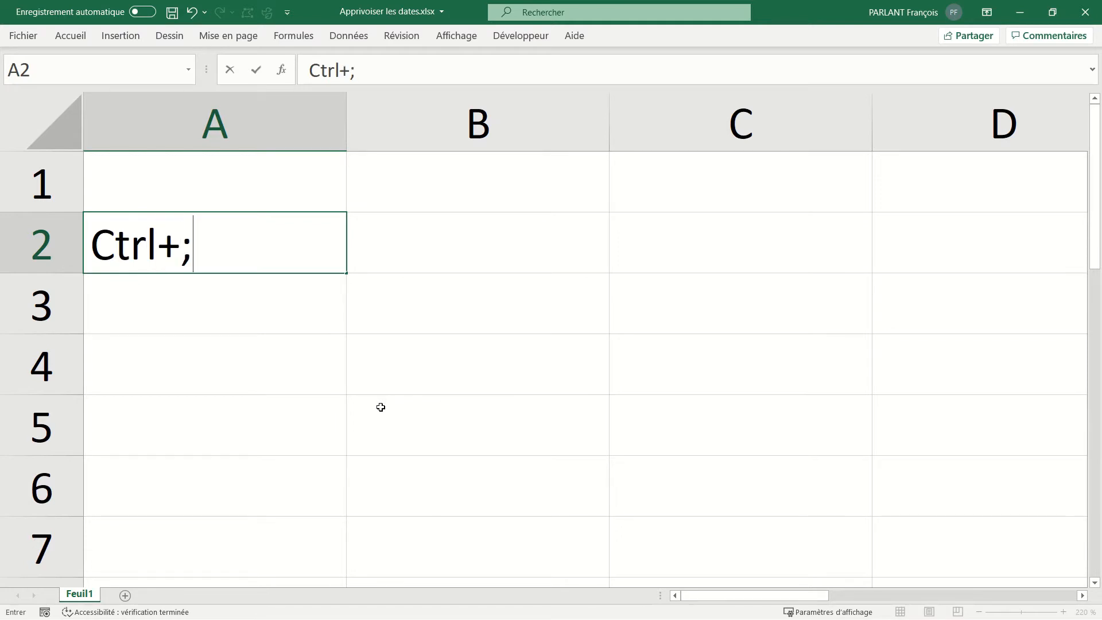
left_click(429, 236)
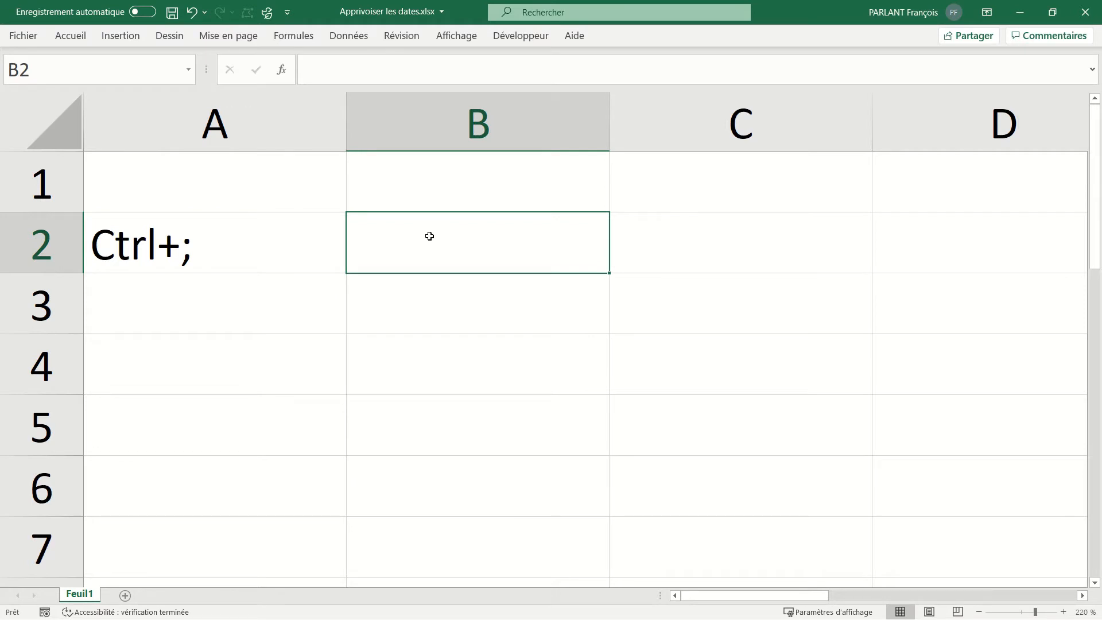
key("ctrl+semicolon")
key("Return")
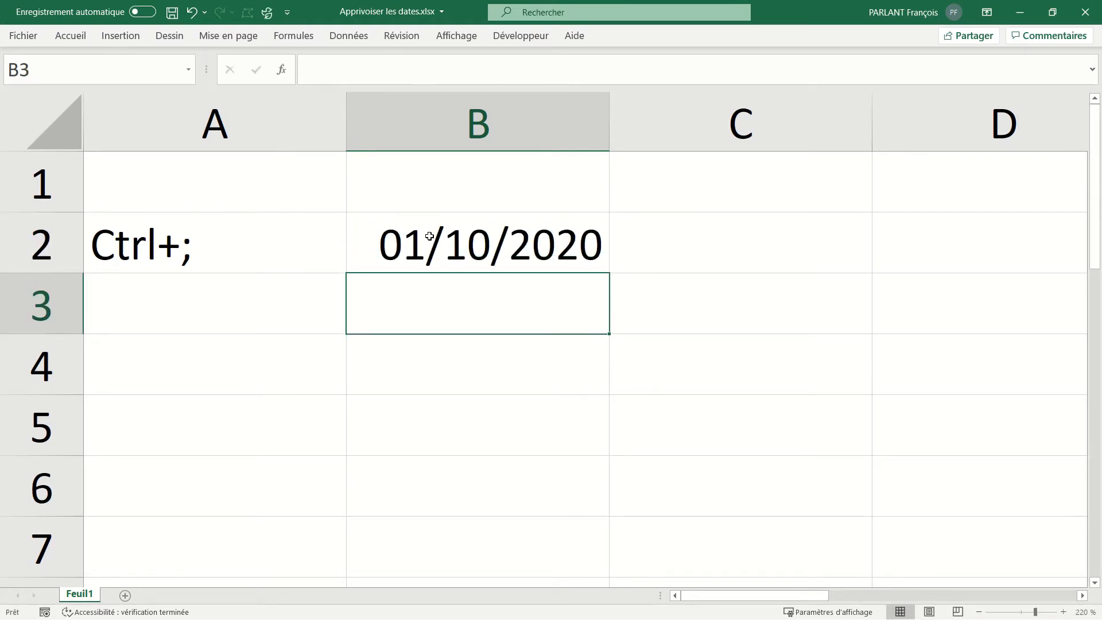
- Add the note "ne changera pas demain" in C2 and check the content of B2
double_click(668, 257)
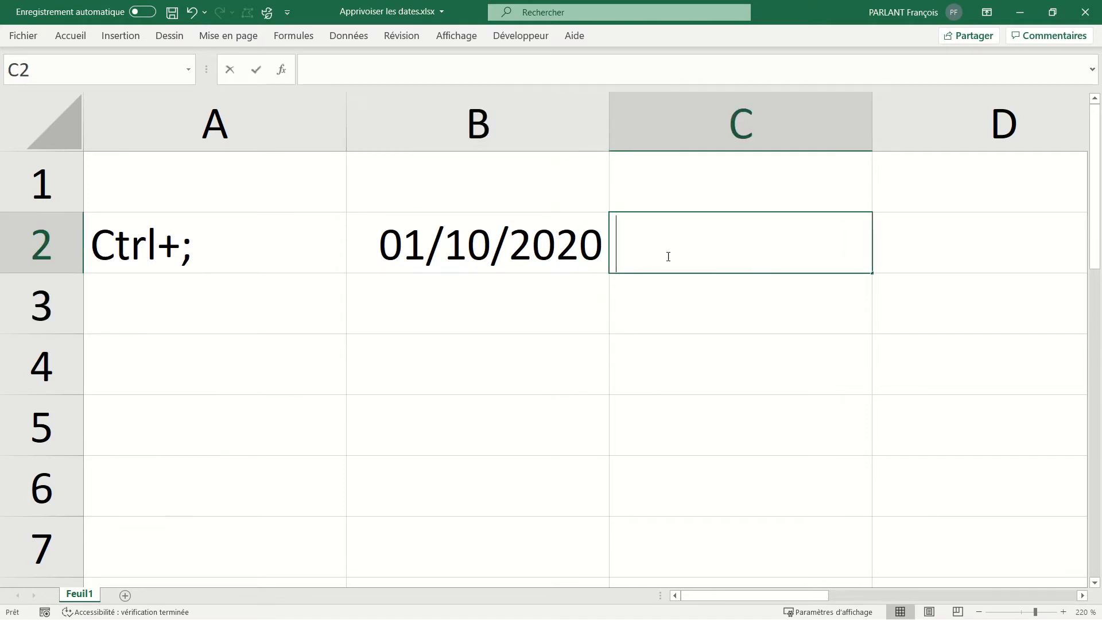
type("ne changera p")
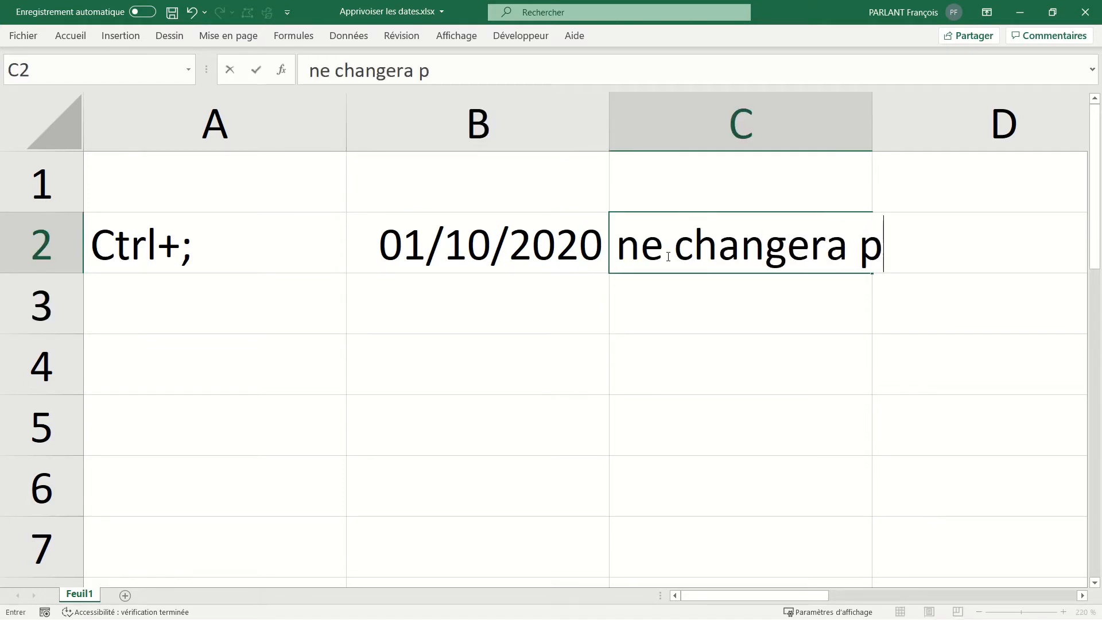
type("as demain")
key("Return")
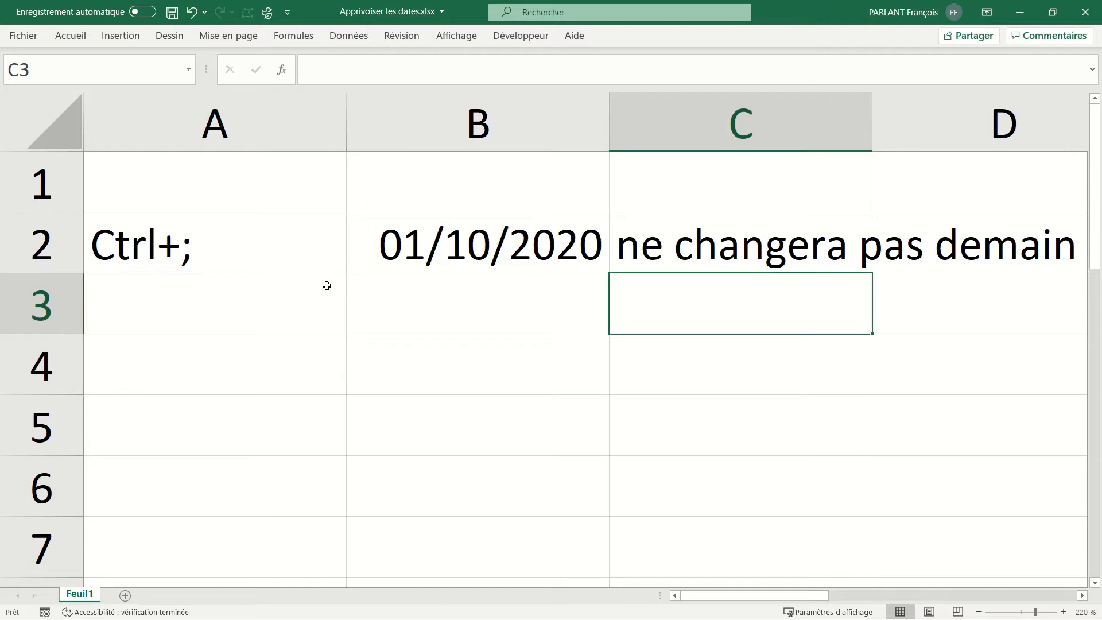
left_click(411, 256)
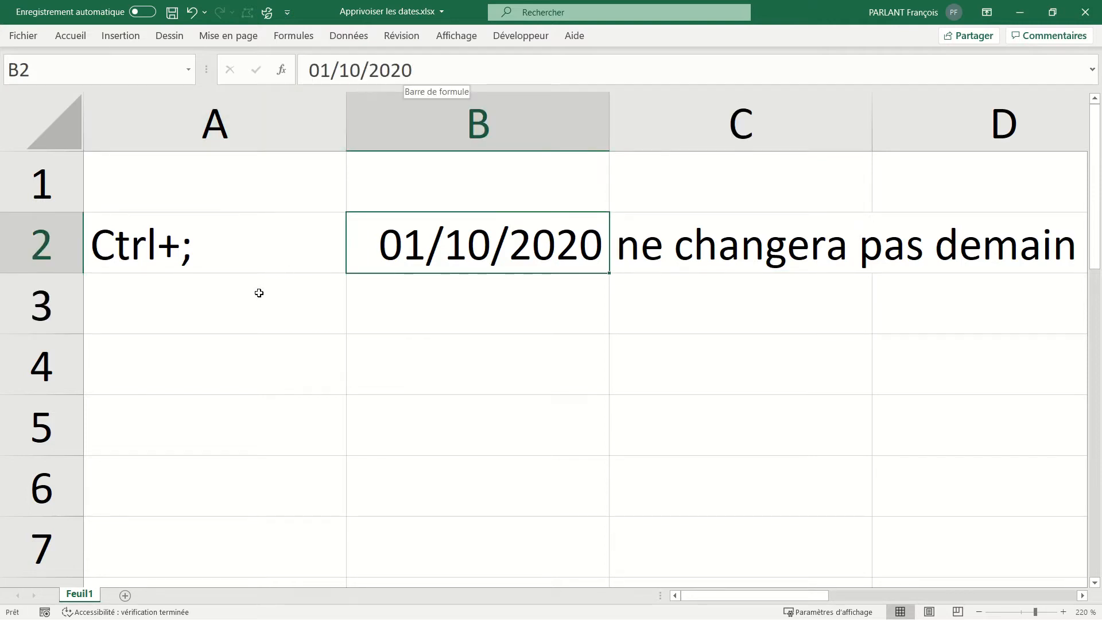
- Label cell A3 as aujourdhui and enter the formula =AUJOURDHUI() in B3
left_click(250, 311)
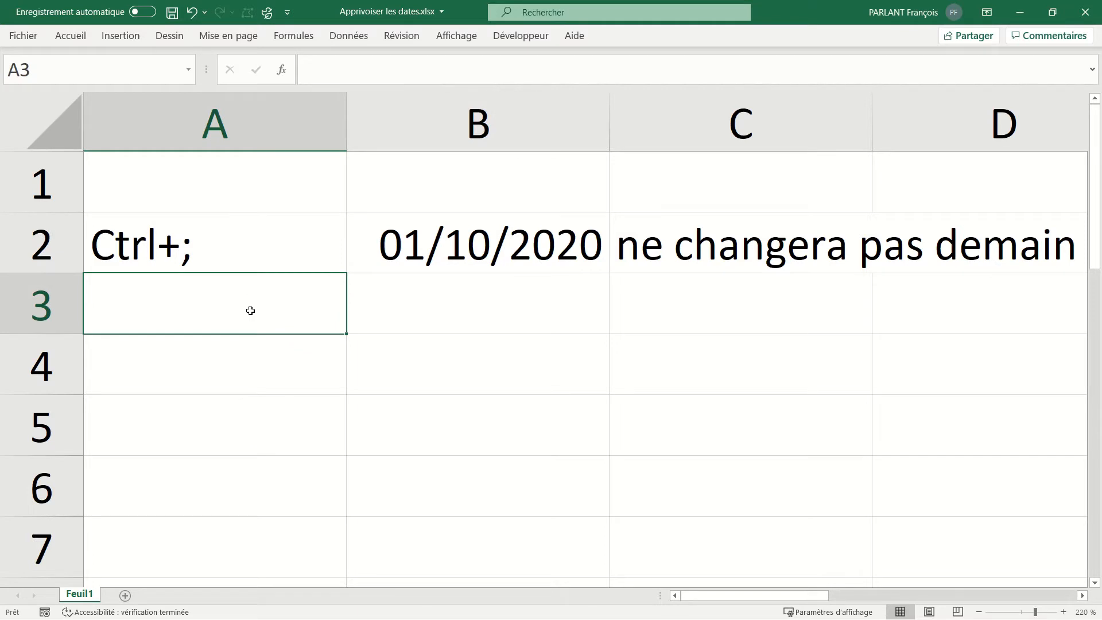
type("aujou")
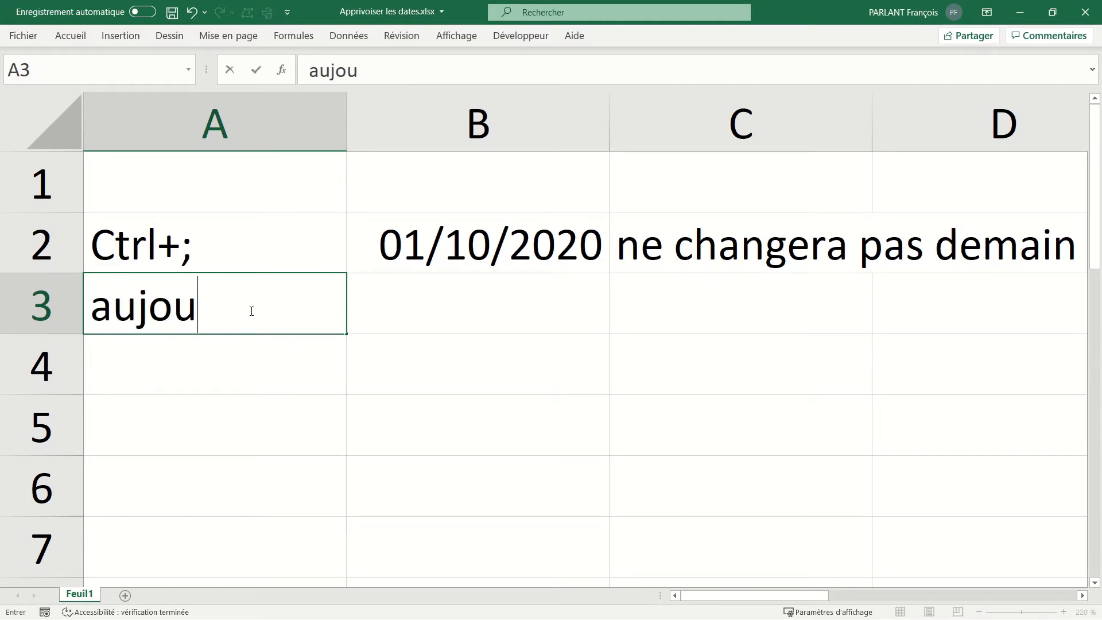
type("rdhui")
key("Tab")
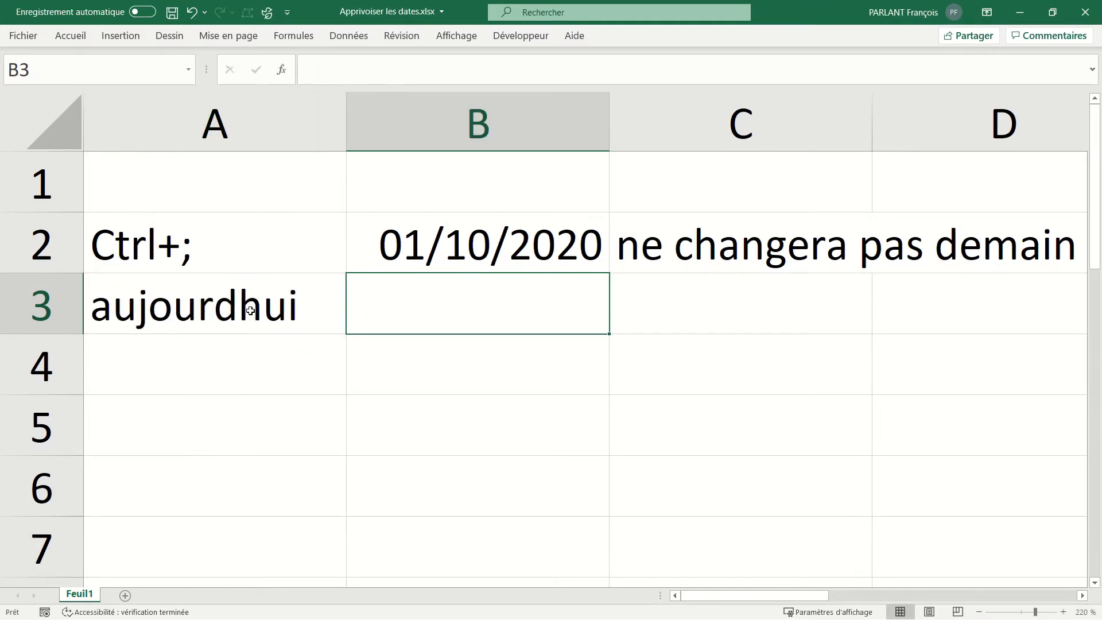
type("=au")
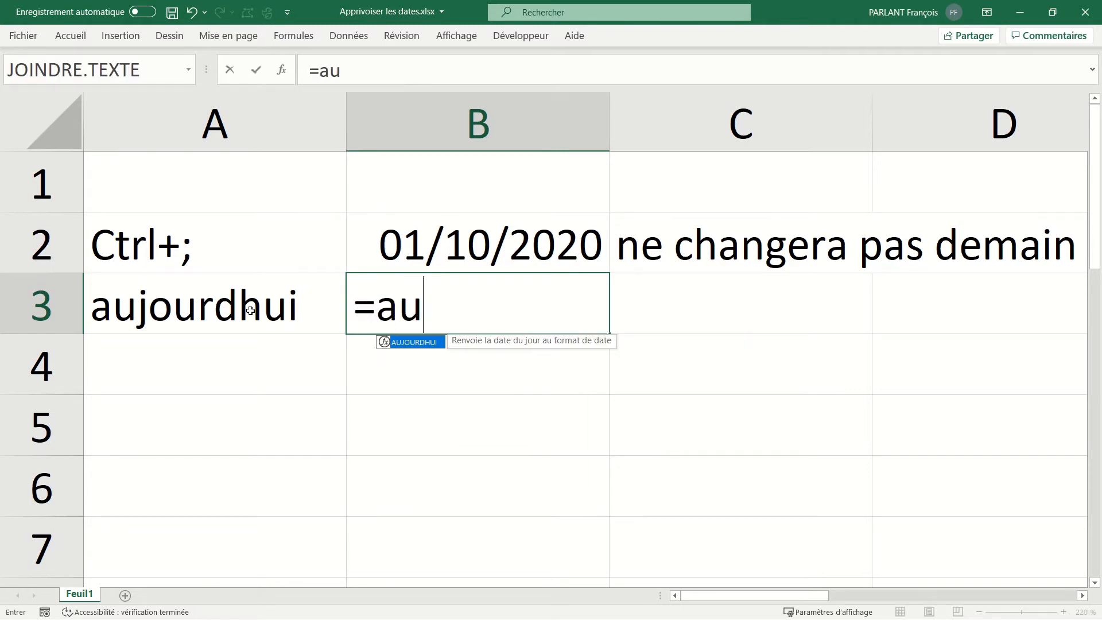
double_click(431, 351)
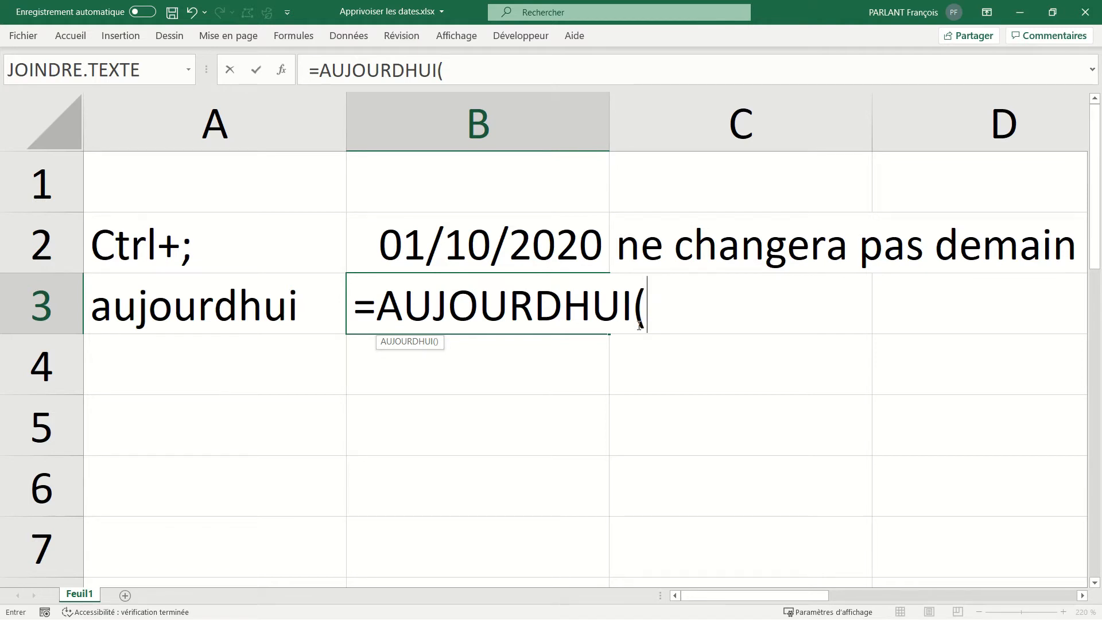
type(")")
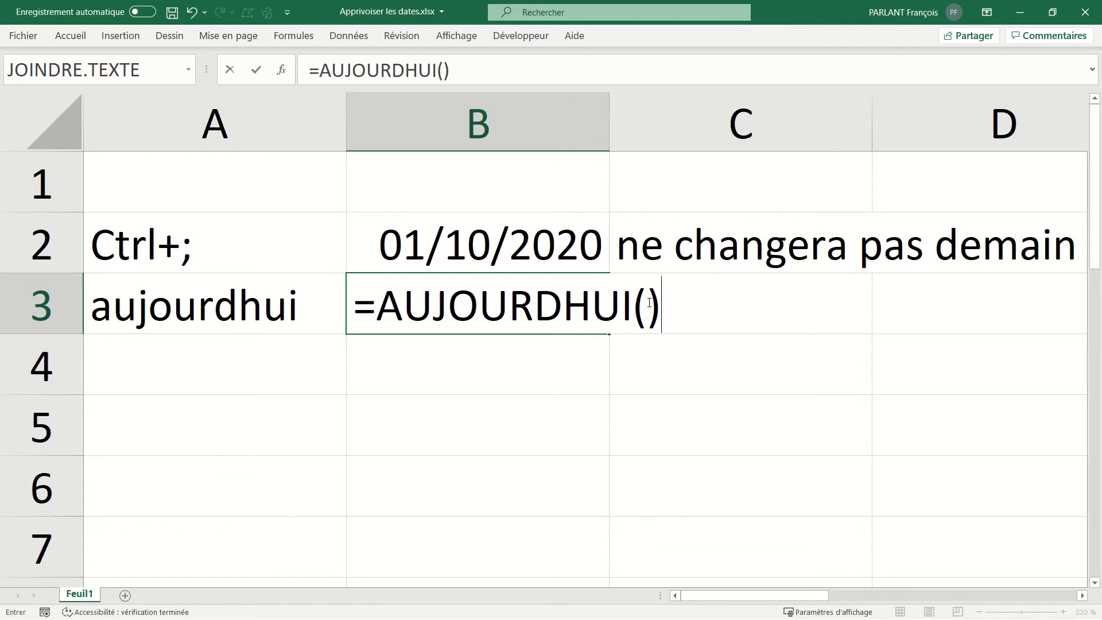
key("Return")
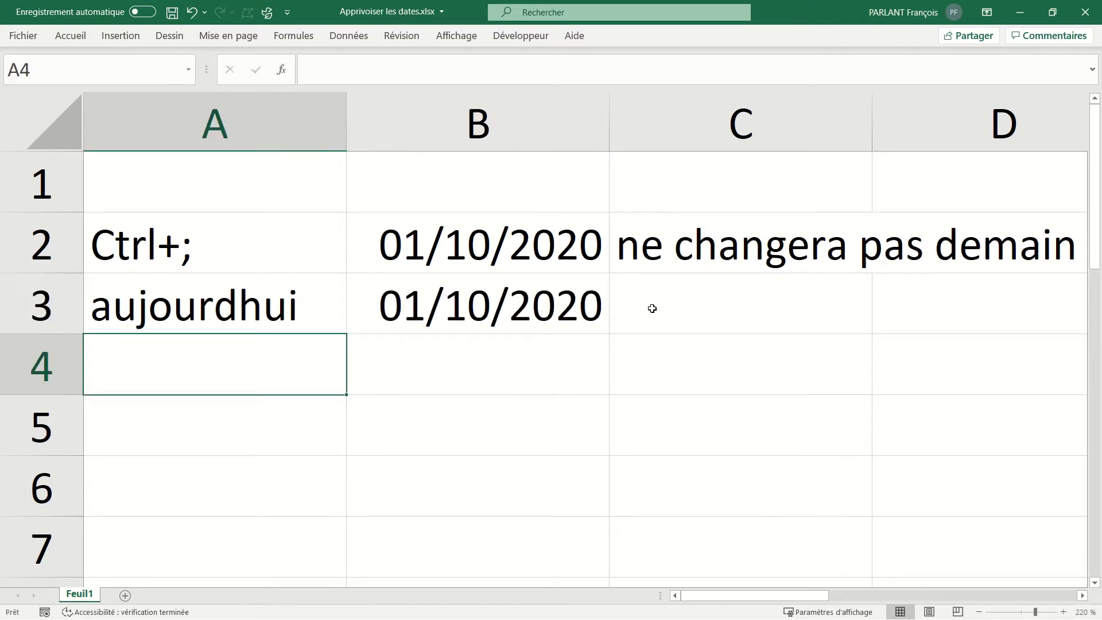
- Add the note "changera" in C3 beside the formula's date
left_click(662, 308)
type("changera")
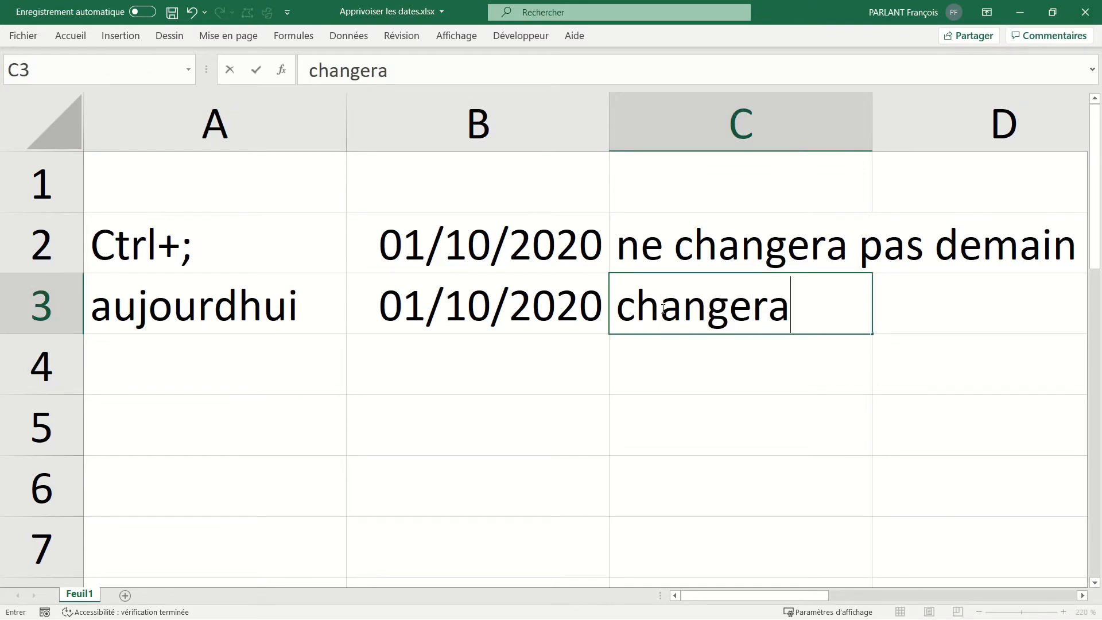
key("Return")
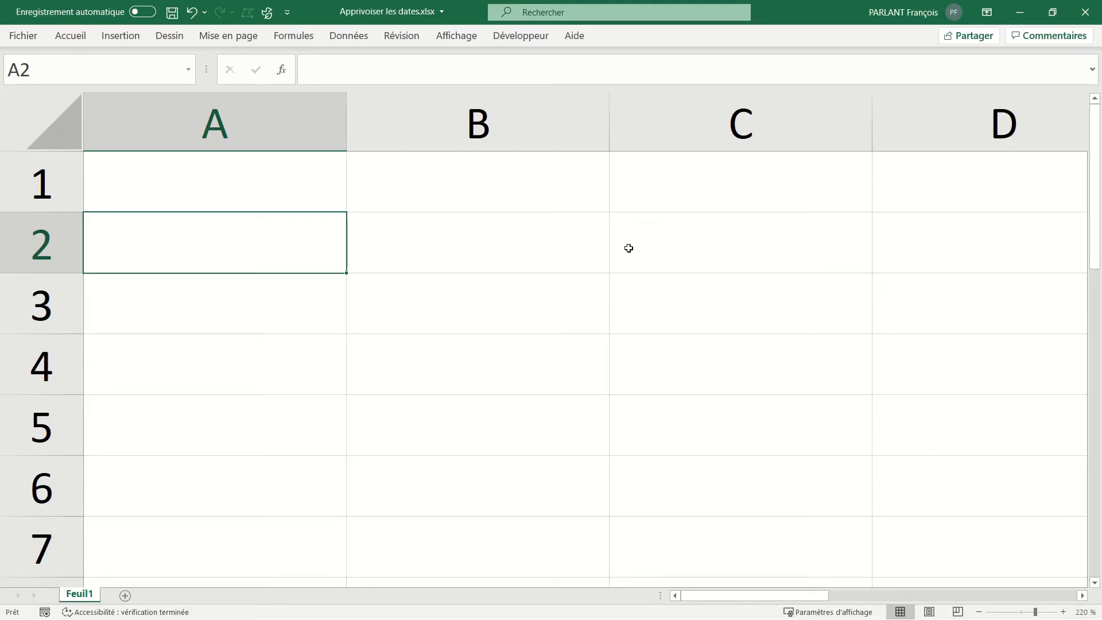
- Enter the date 01/10/2020 in cell A1 of the emptied sheet
left_click(287, 200)
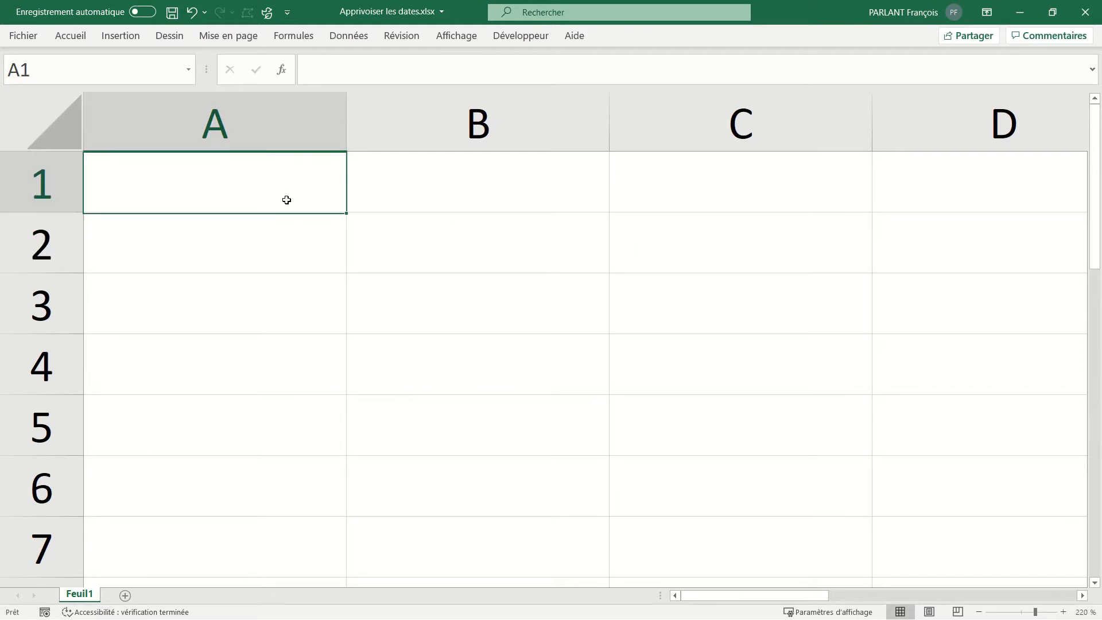
type("01/10/2020")
key("Return")
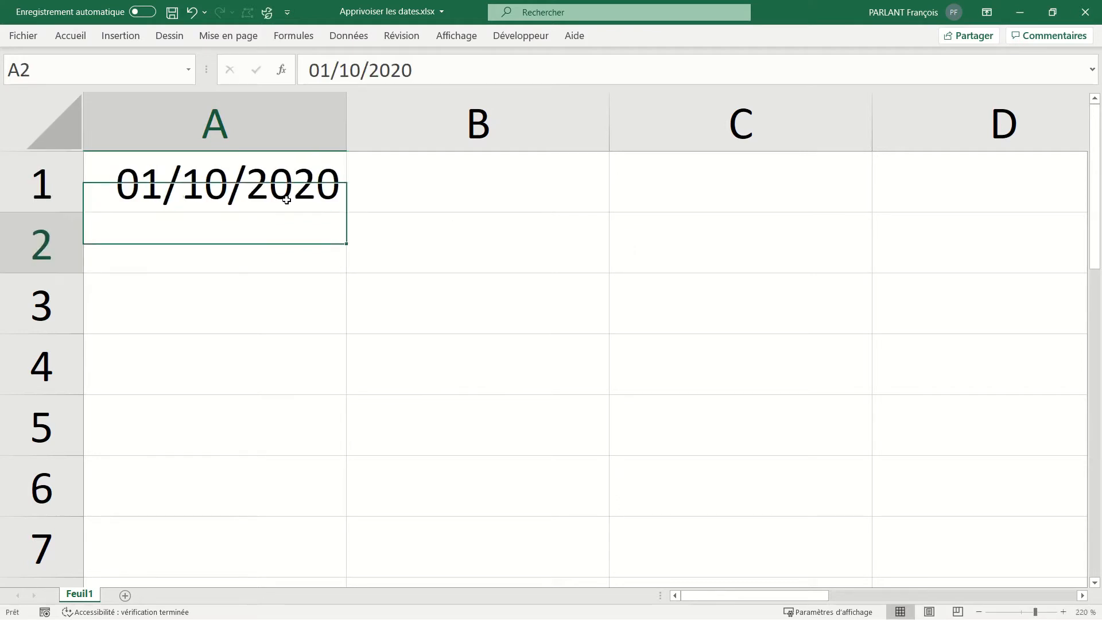
- Fill the date in A1 down to A4 as a daily series and undo the fill
left_click(286, 199)
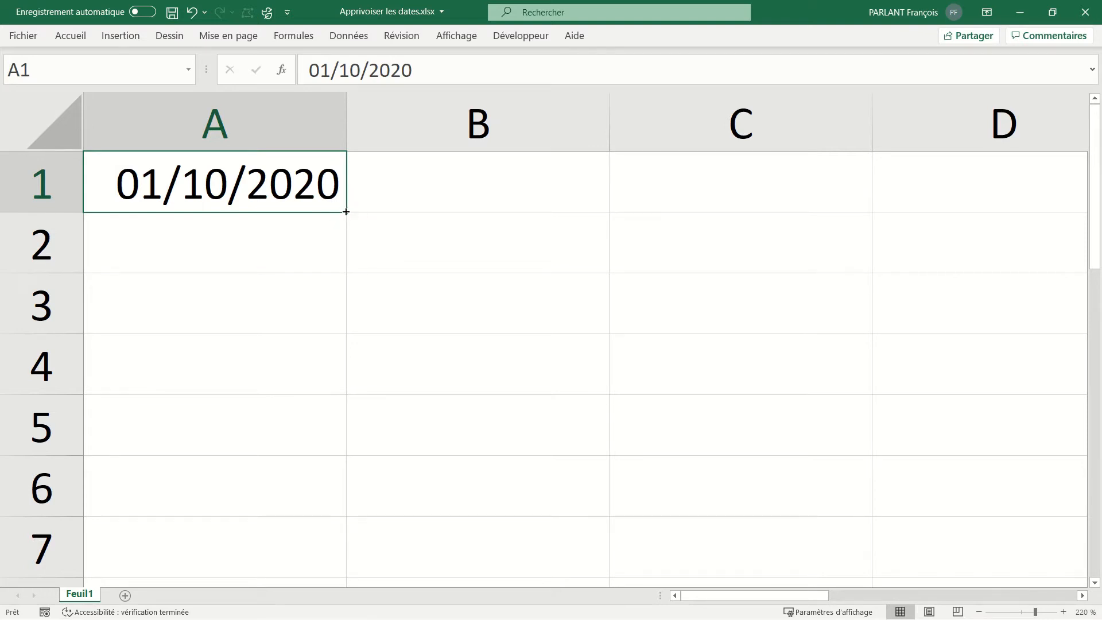
left_click_drag(346, 212, 336, 373)
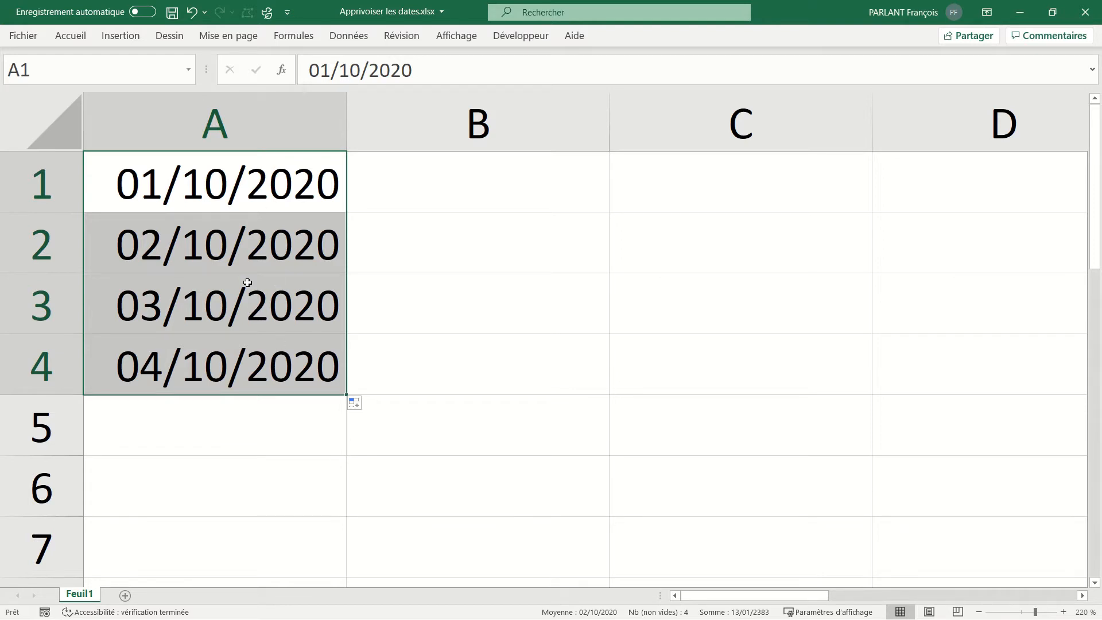
key("ctrl+z")
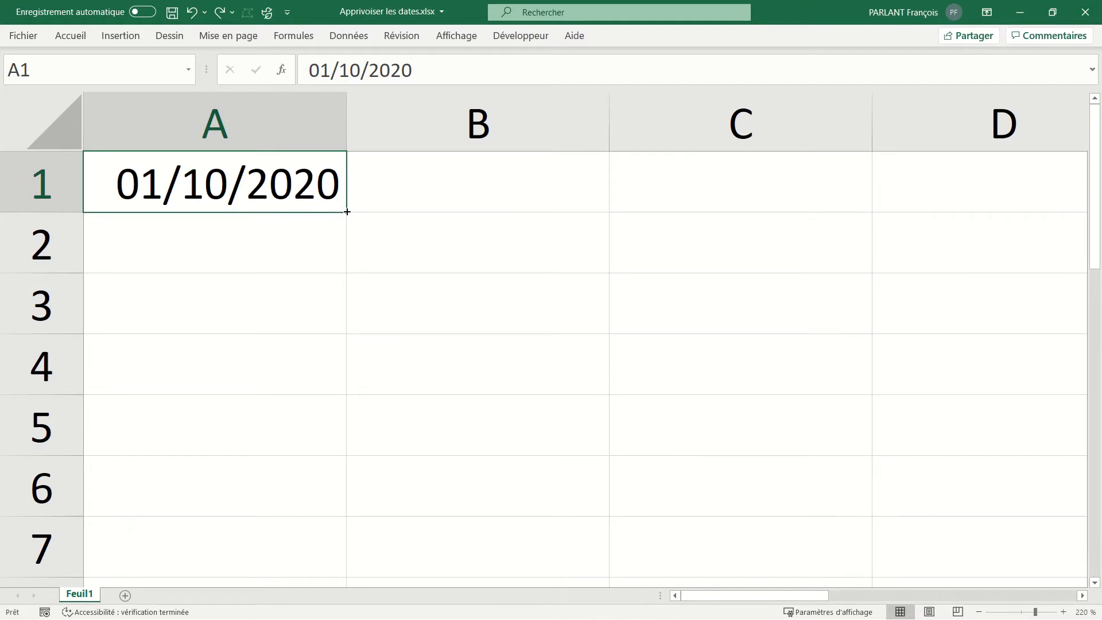
- Copy the date in A1 down column A through row 4 without incrementing it
left_click_drag(348, 212, 347, 211)
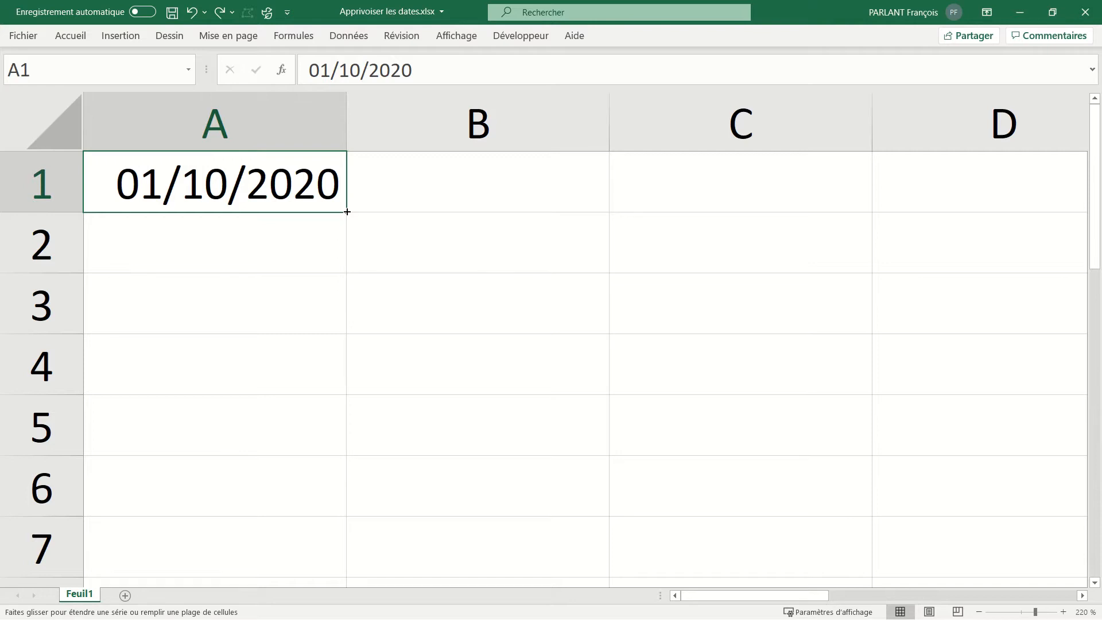
left_click_drag(347, 212, 327, 371)
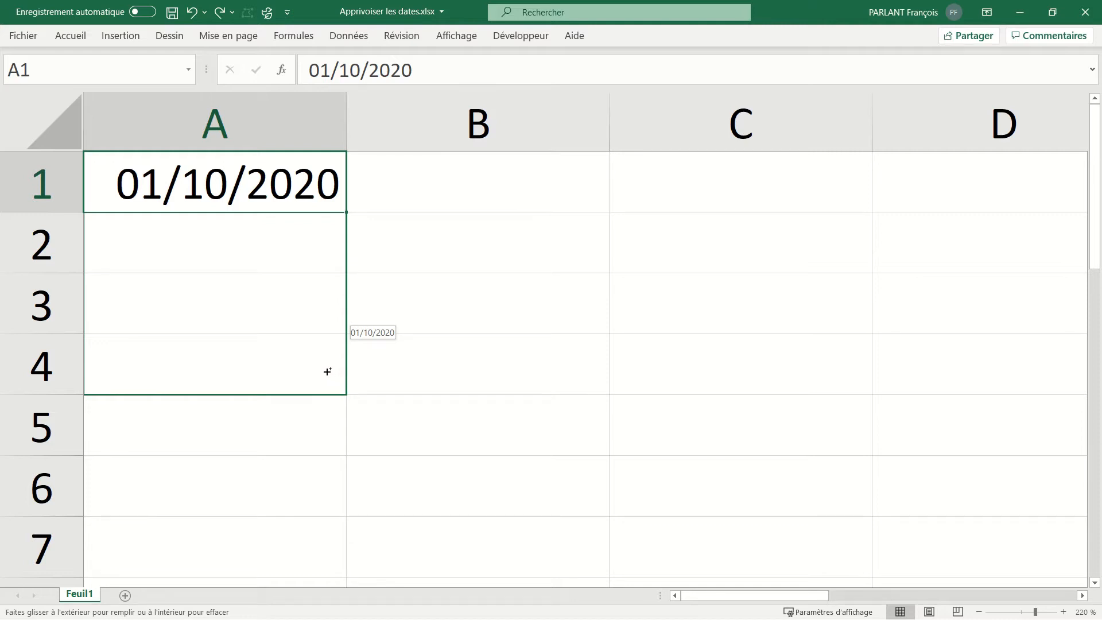
left_click_drag(328, 372, 347, 442)
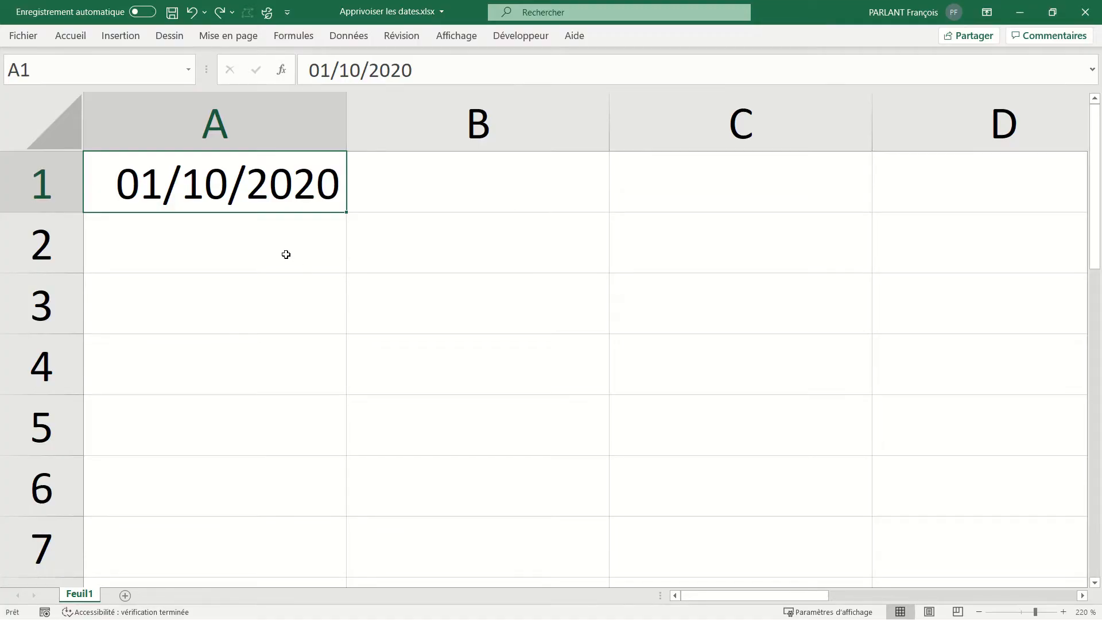
- Enter 08/10/2020 in A2 and extend the weekly series from A1:A2 down to A5
left_click(286, 254)
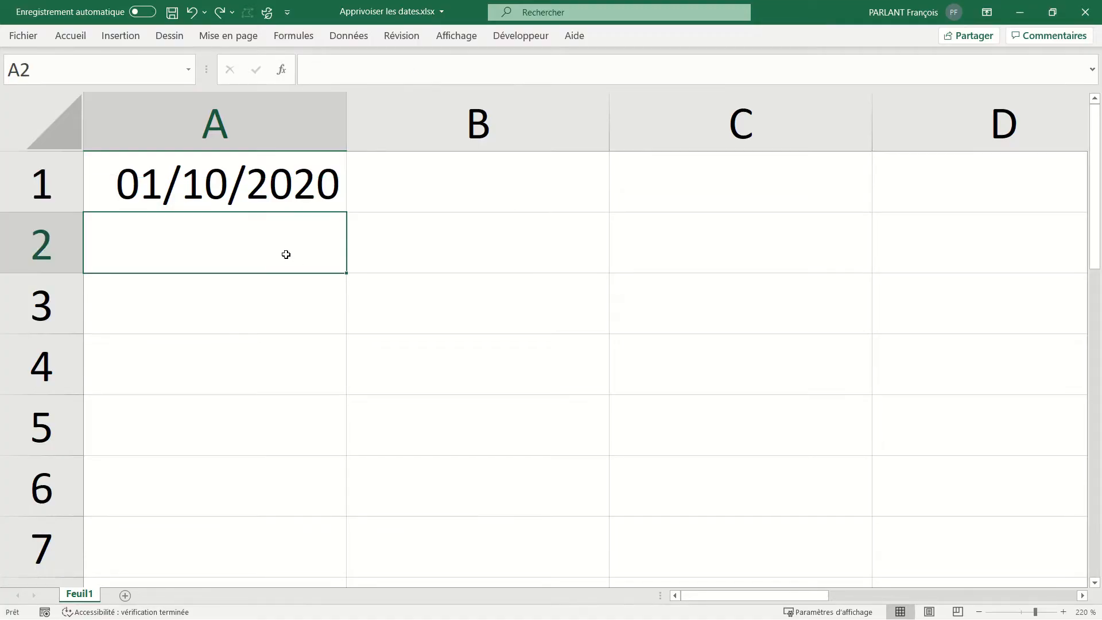
key("ctrl+;")
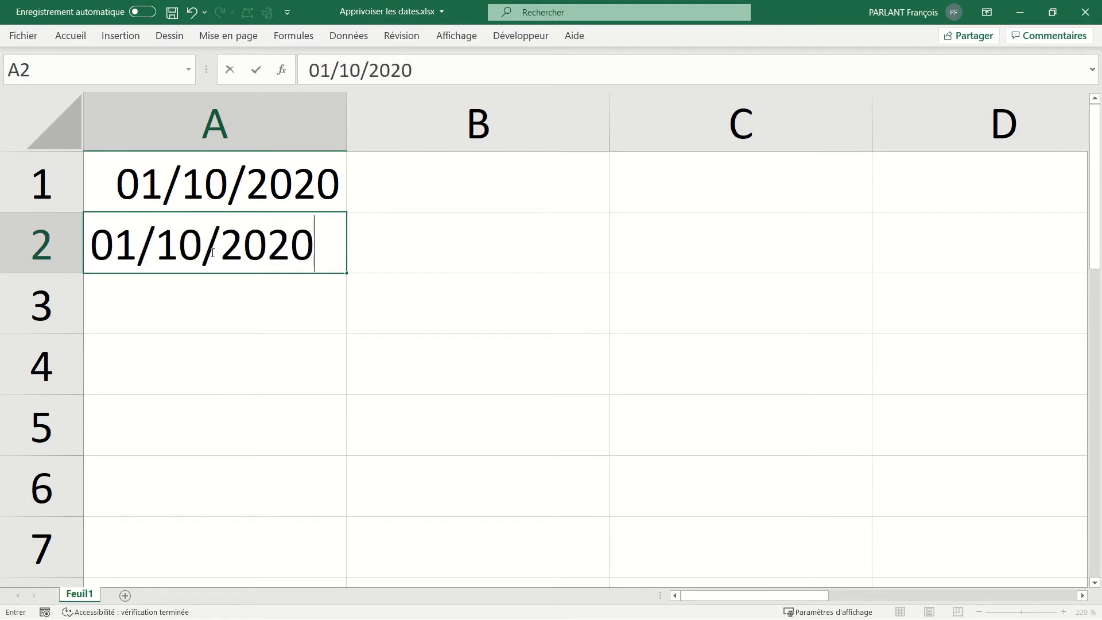
left_click(138, 244)
key("BackSpace")
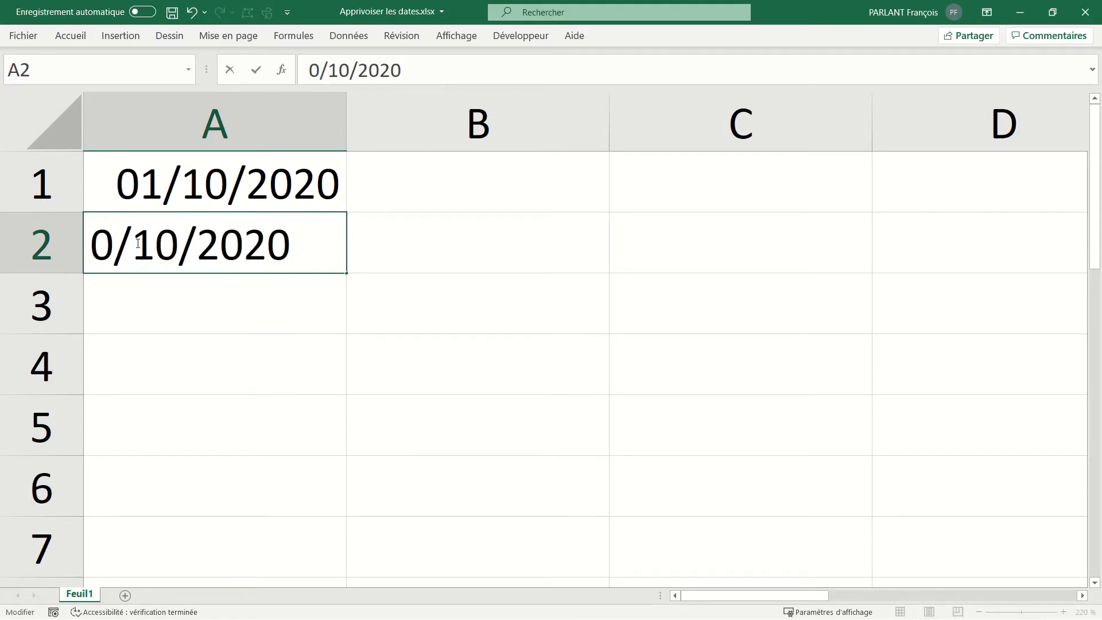
type("8")
key("Return")
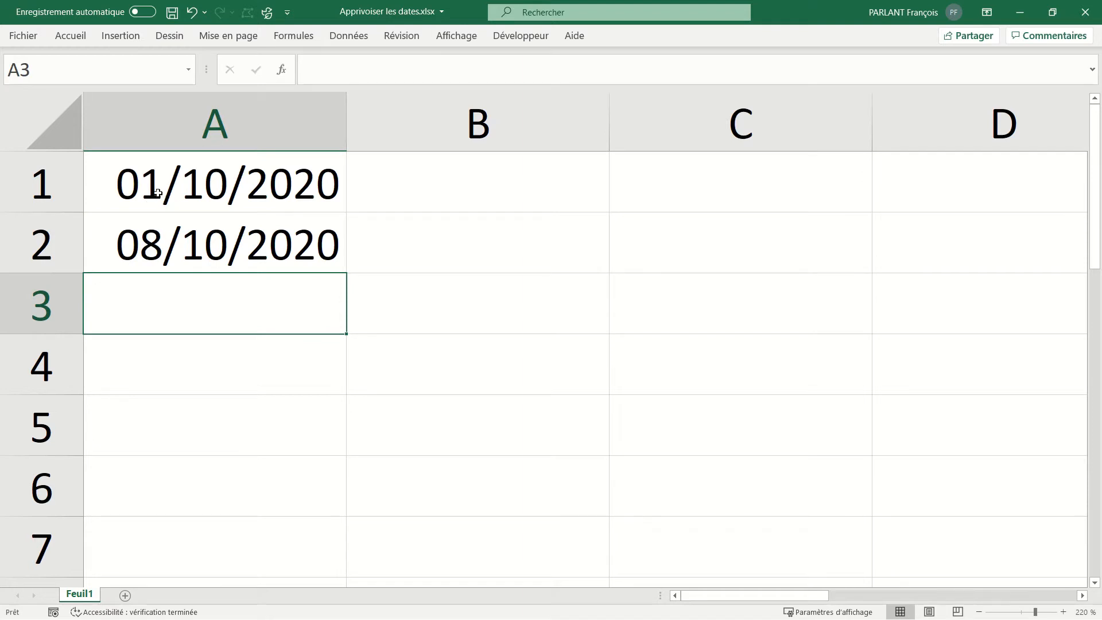
left_click_drag(258, 191, 259, 237)
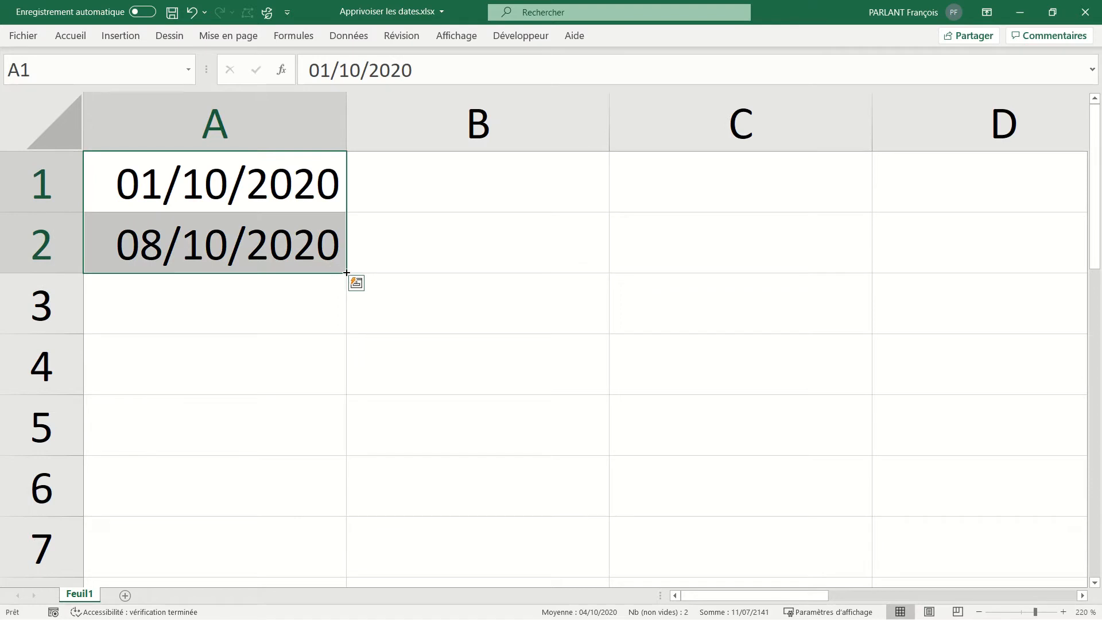
left_click_drag(346, 272, 337, 438)
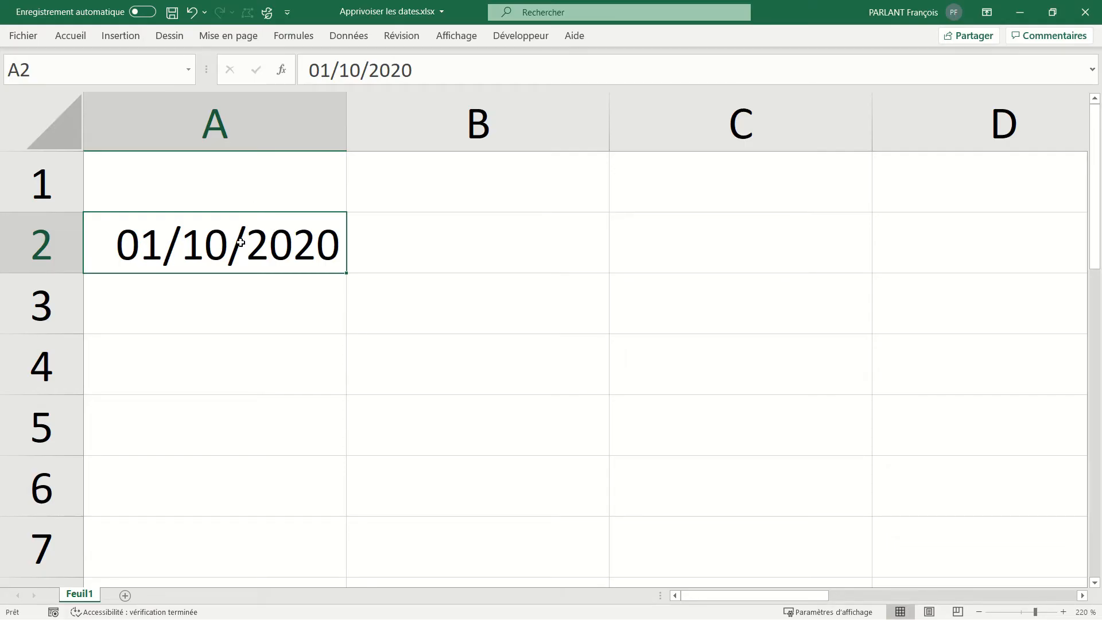
- Apply the long date format (Date longue) to the date in A2
left_click(81, 39)
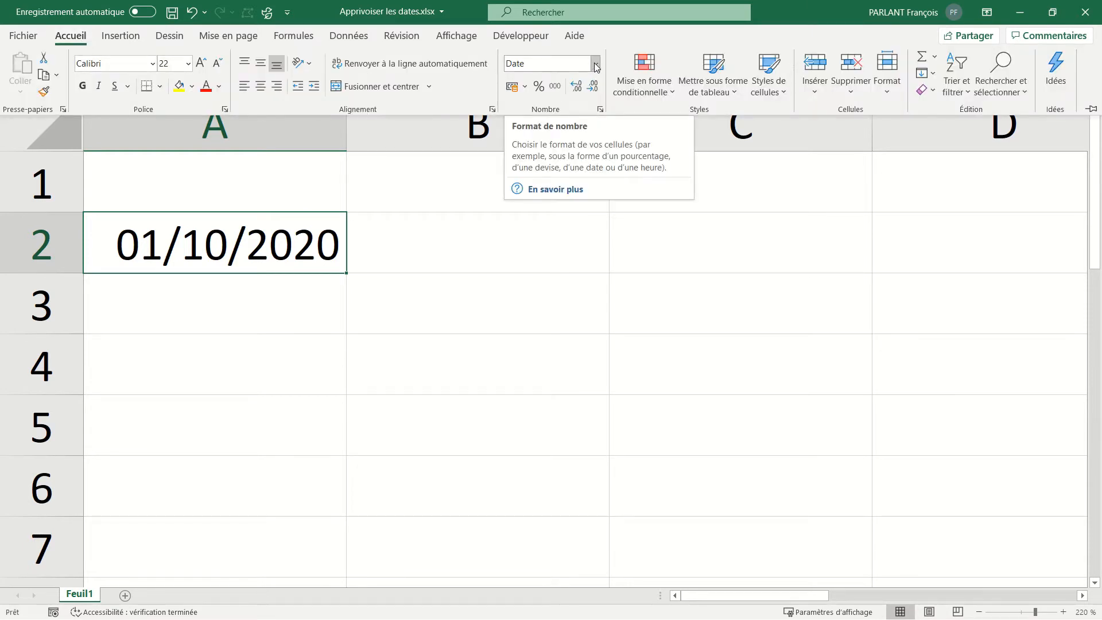
left_click(596, 64)
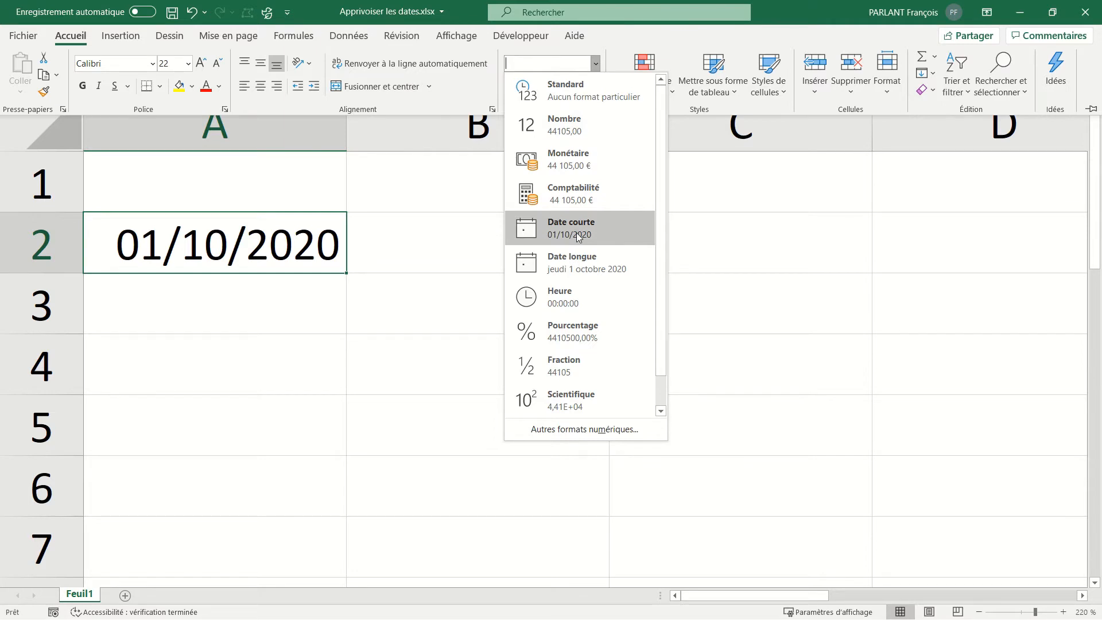
left_click(578, 275)
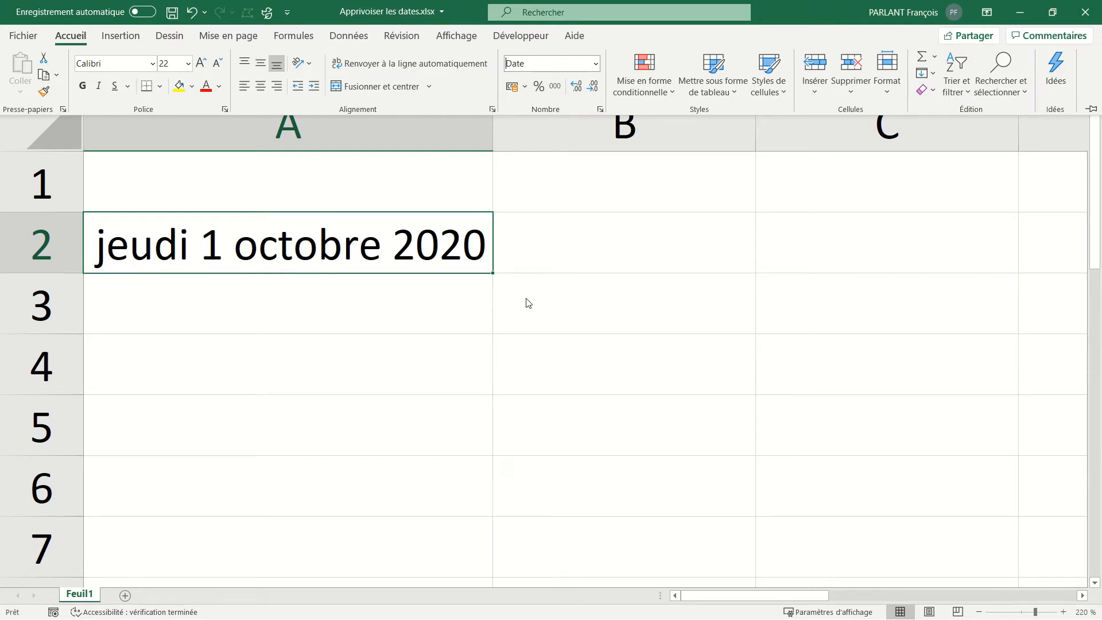
left_click(490, 139)
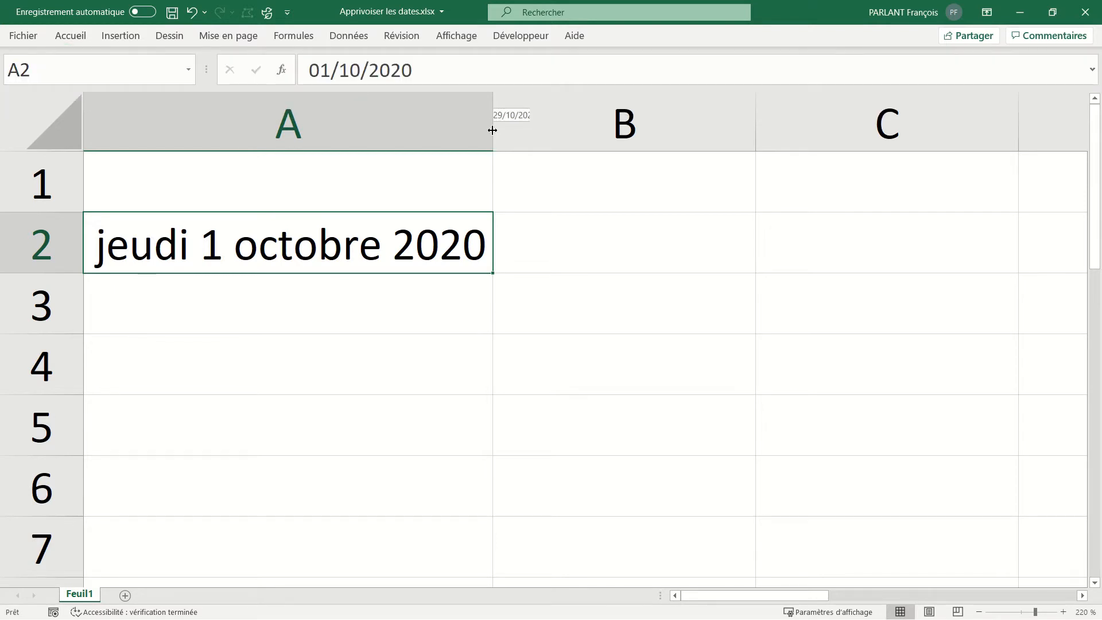
- Narrow column A until the long date in A2 no longer fits the cell
left_click_drag(492, 130, 403, 134)
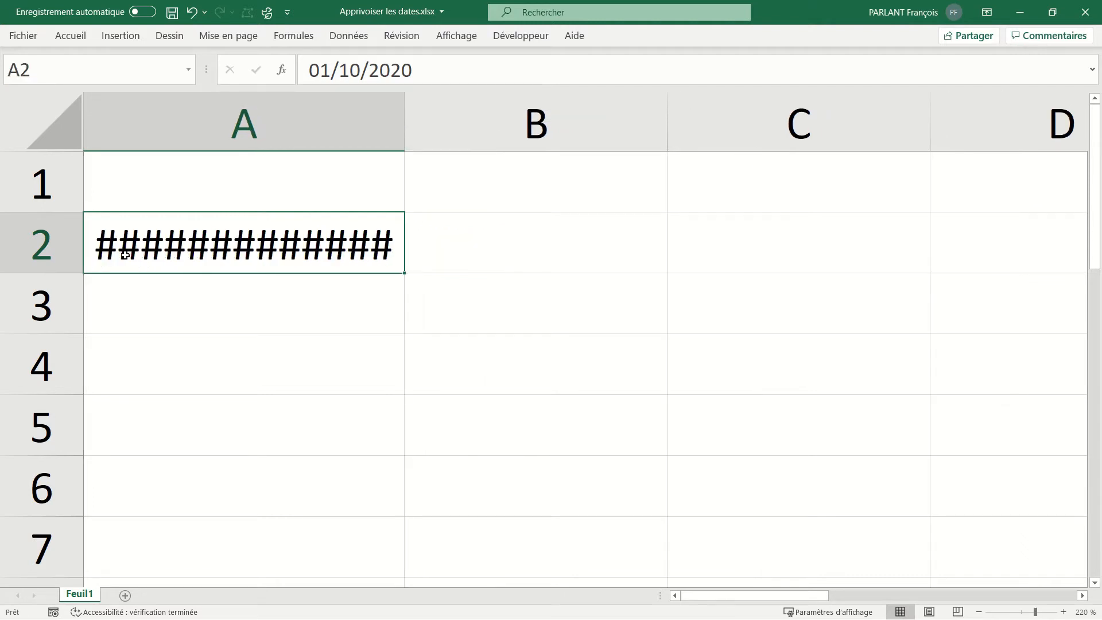
mouse_move(357, 251)
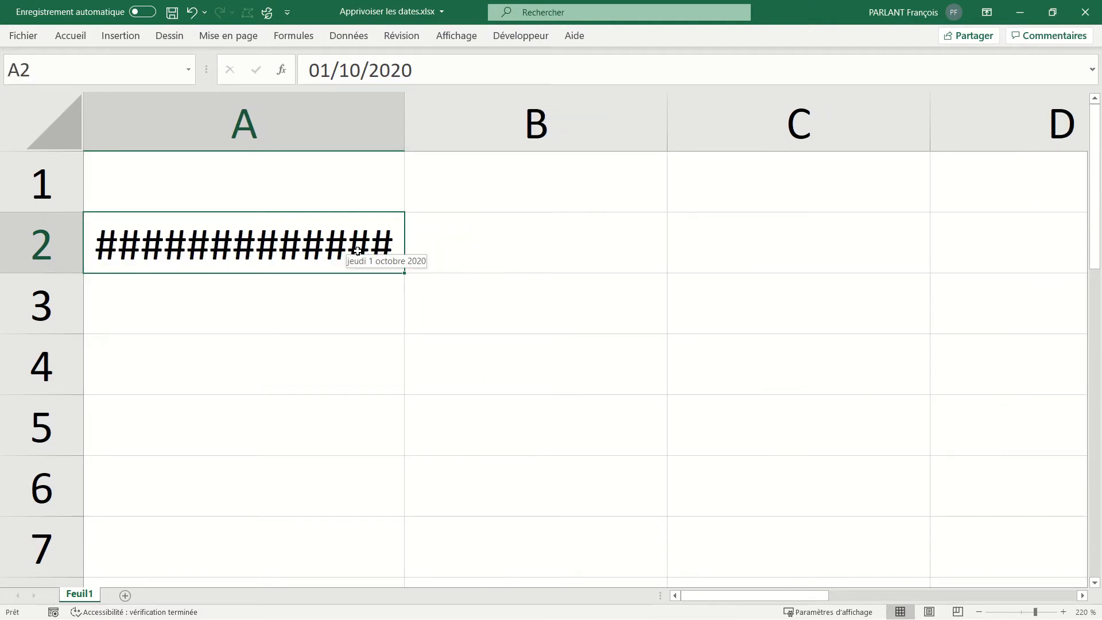
- Enter the overlong text qsdmlfkjqmsdklfjqmsdfjkqm in A4 and poih in the adjacent cell B4
left_click(330, 368)
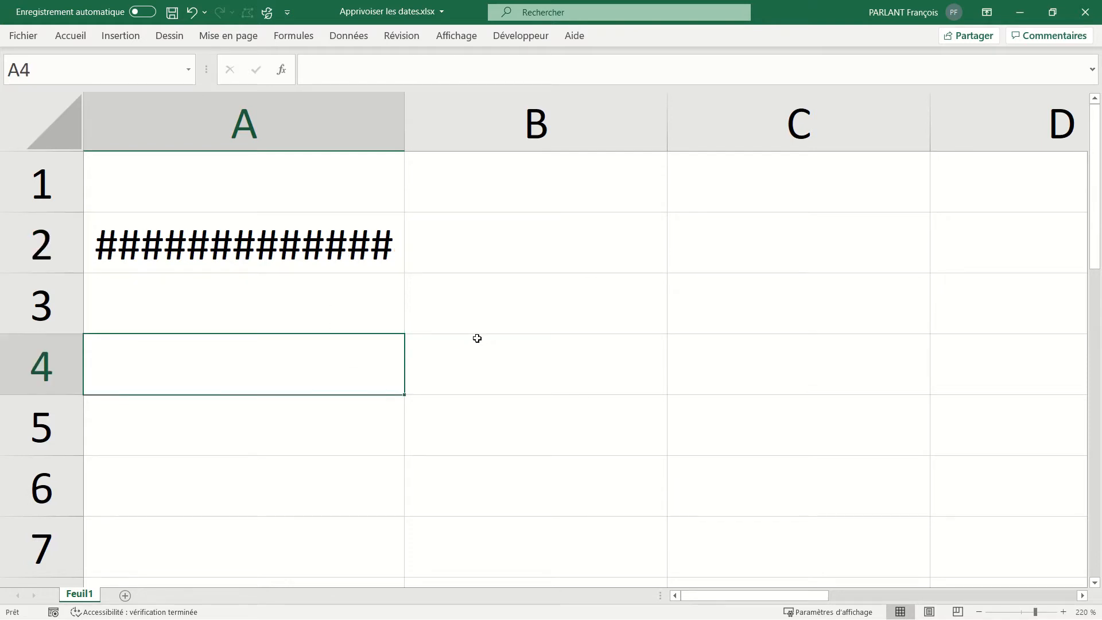
type("qsdmlfkjqmsdklfjqmsdfjkqm")
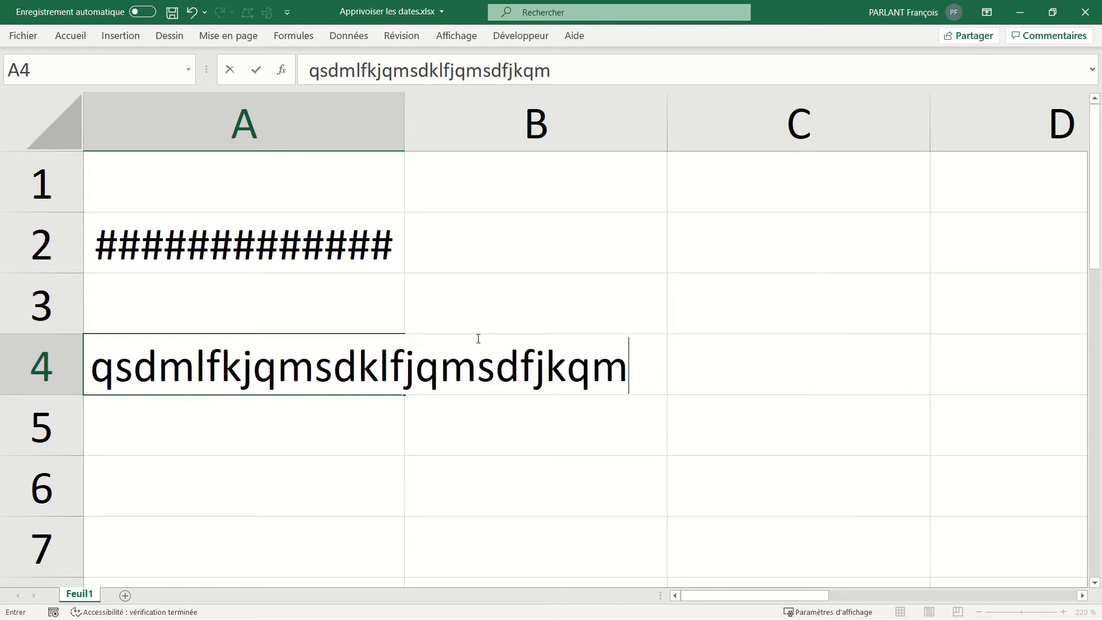
left_click(556, 488)
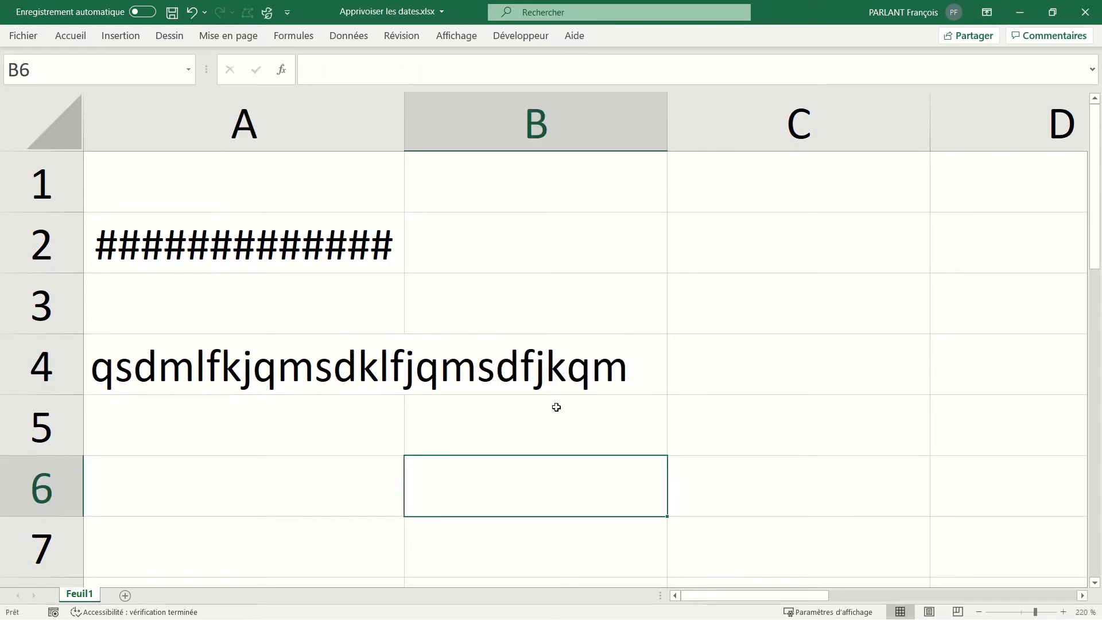
left_click(550, 372)
type("poih")
key("Return")
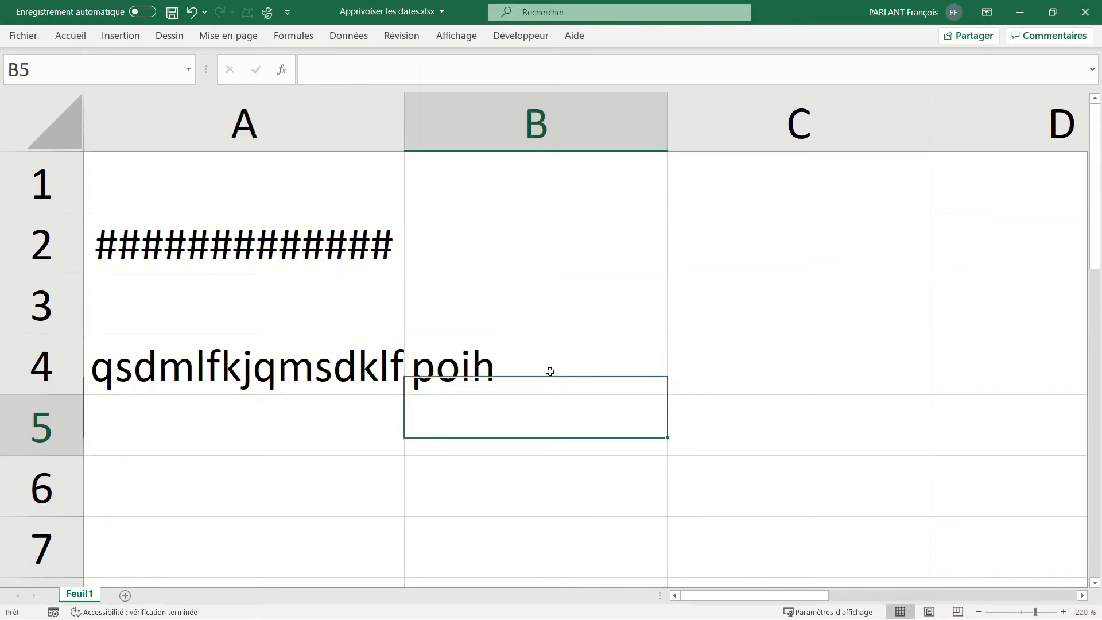
left_click(510, 366)
left_click(373, 367)
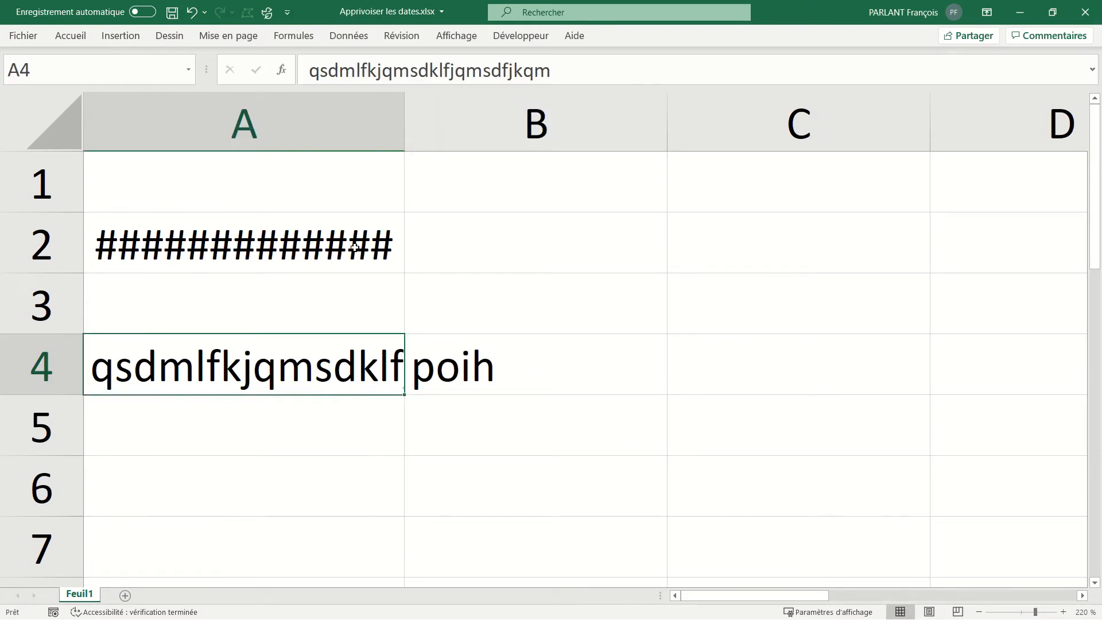
- Clear the test text from A4 and B4, leaving the date in A2
mouse_move(355, 247)
left_click_drag(301, 327, 468, 374)
key("Delete")
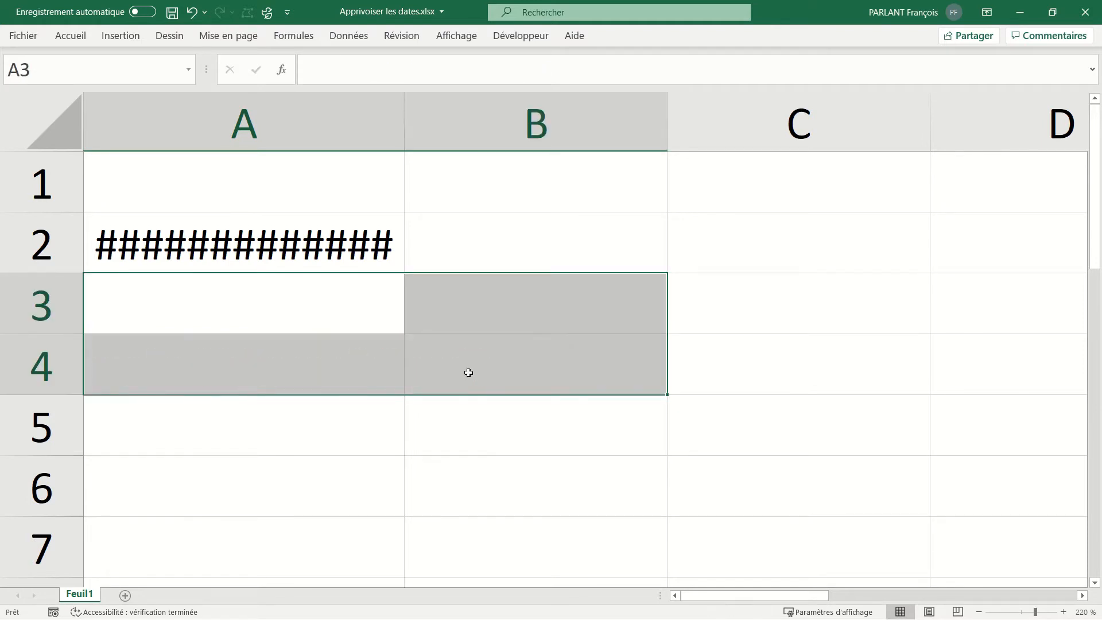
left_click(353, 321)
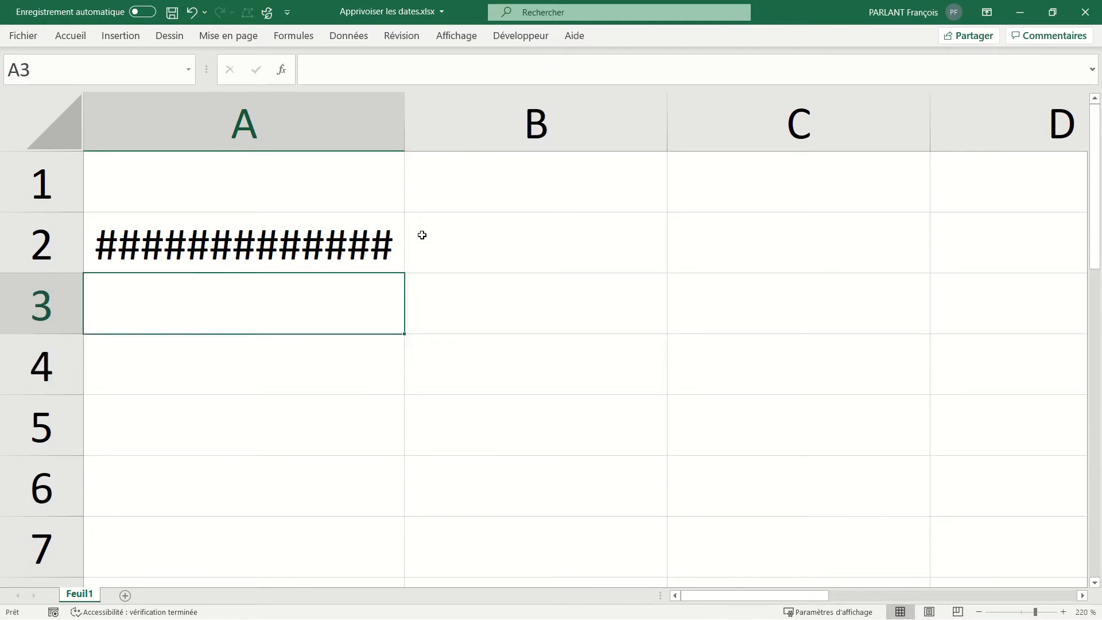
left_click(489, 309)
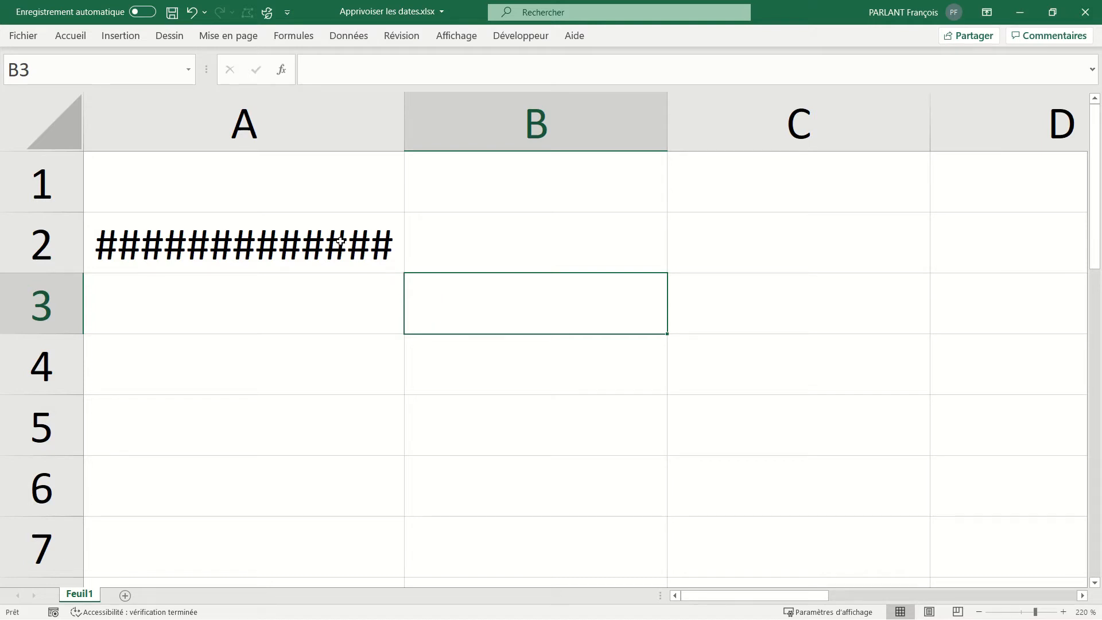
- Widen column A enough to show the full long date in A2
mouse_move(337, 248)
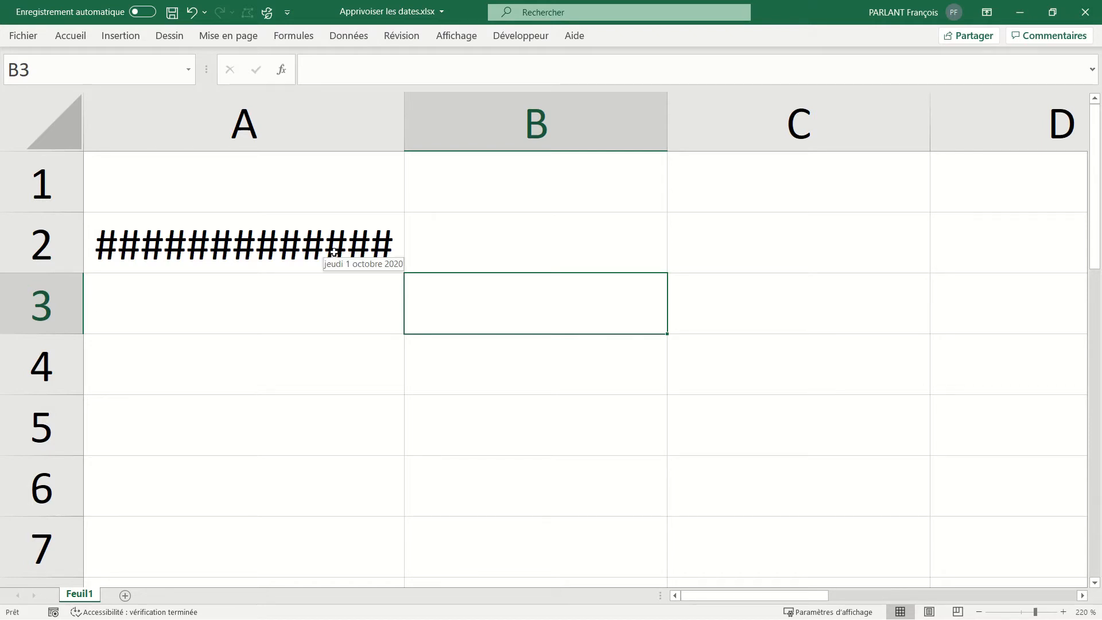
left_click_drag(405, 128, 501, 135)
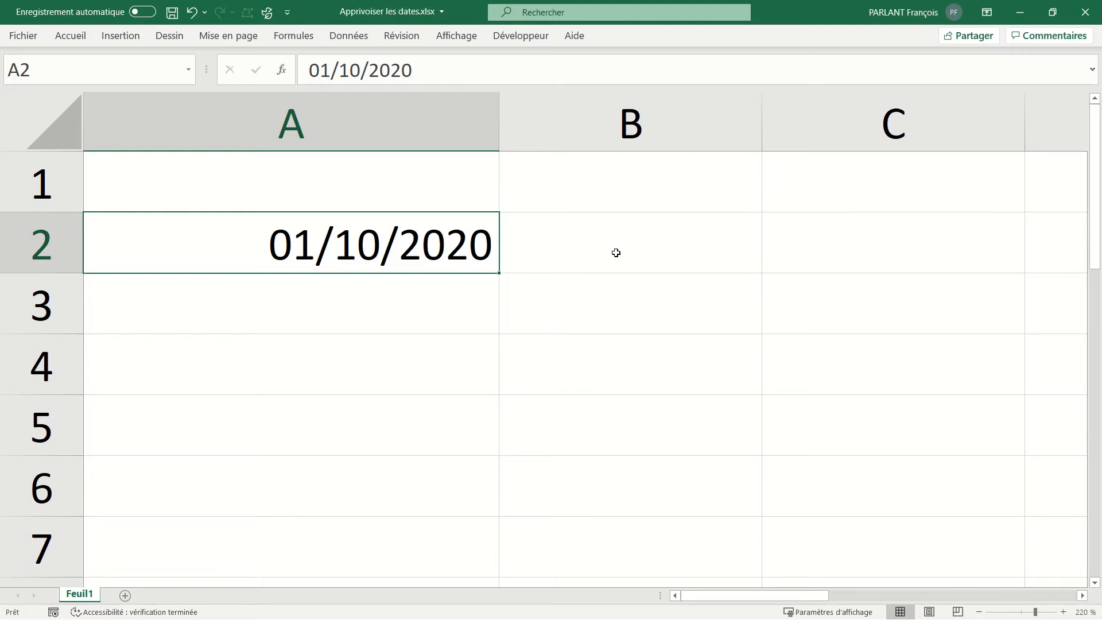
- Open the cell format settings for A2, review the Date types and choose the Personnalisée category
right_click(415, 246)
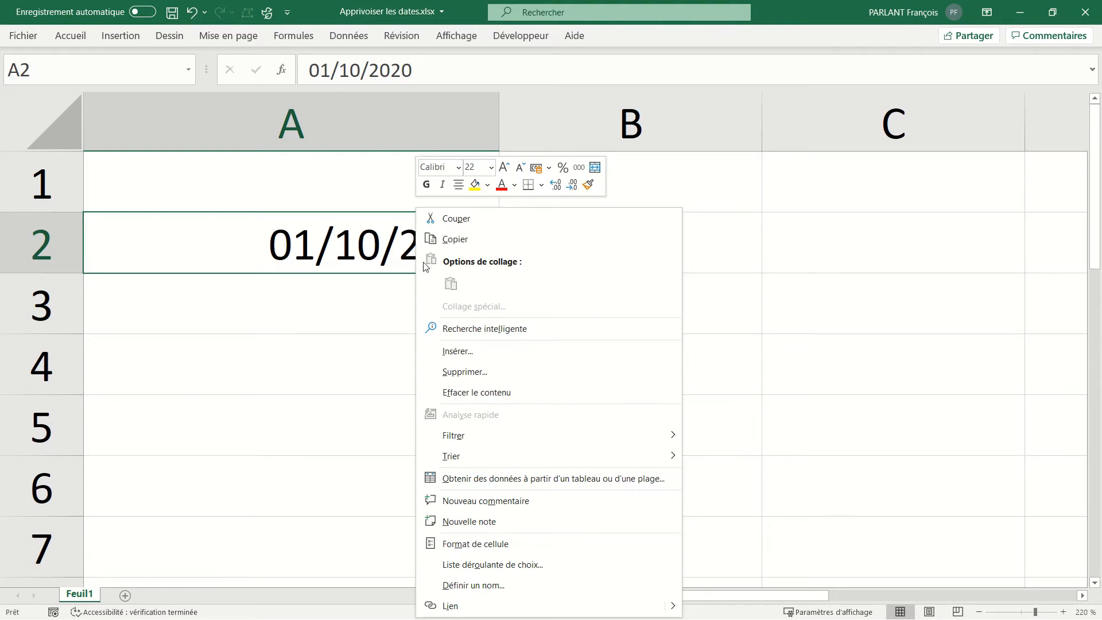
left_click(456, 546)
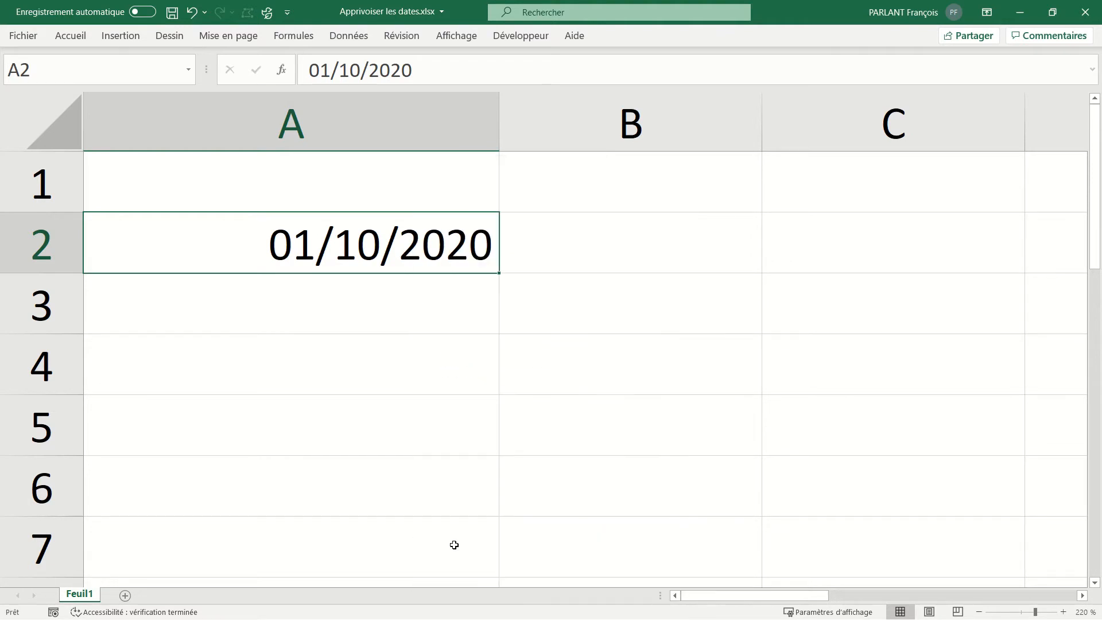
left_click_drag(480, 275, 497, 127)
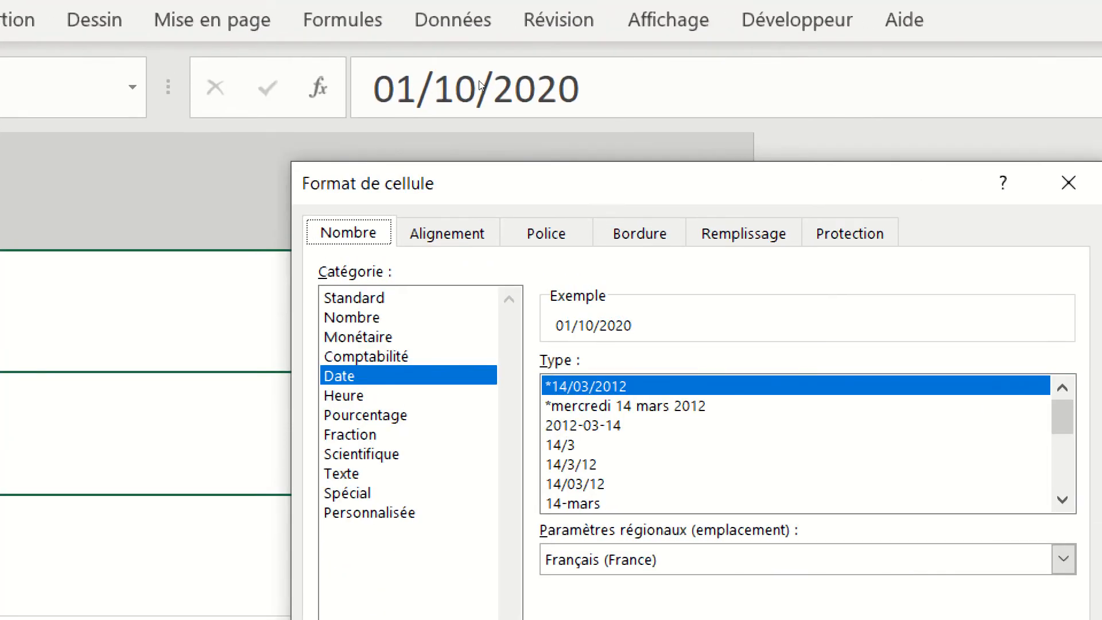
left_click_drag(507, 171, 406, 60)
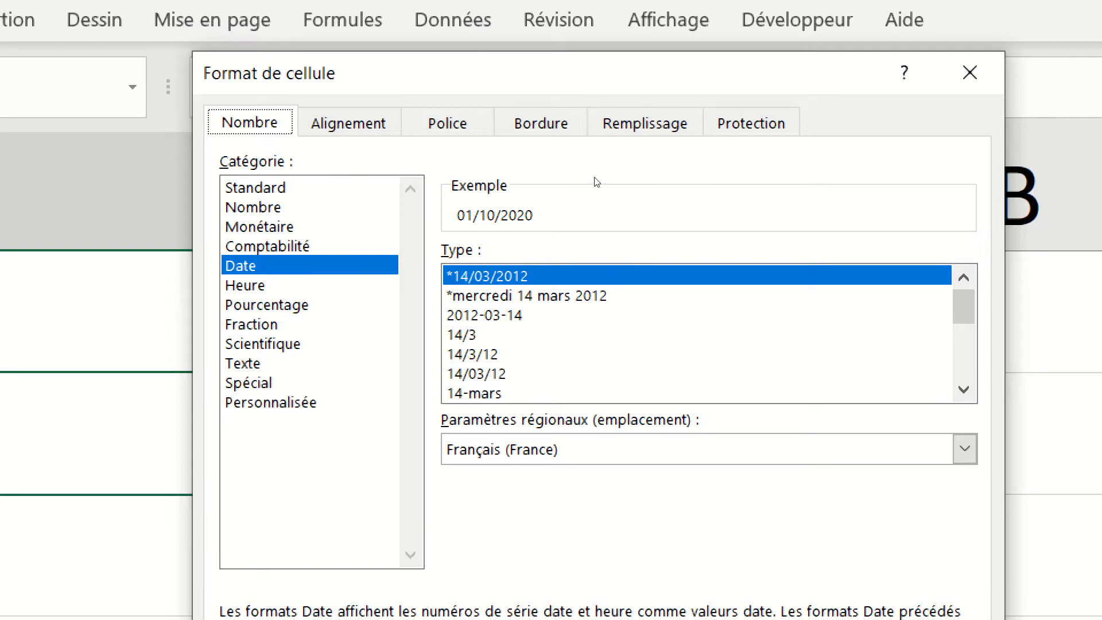
scroll(606, 190, "down", 4)
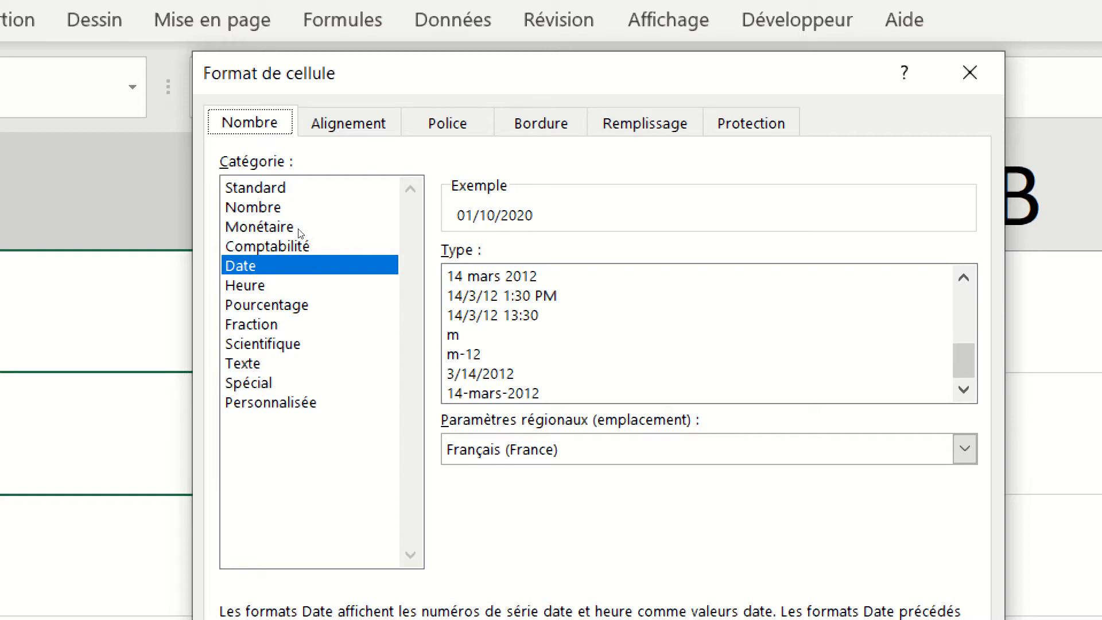
left_click(299, 402)
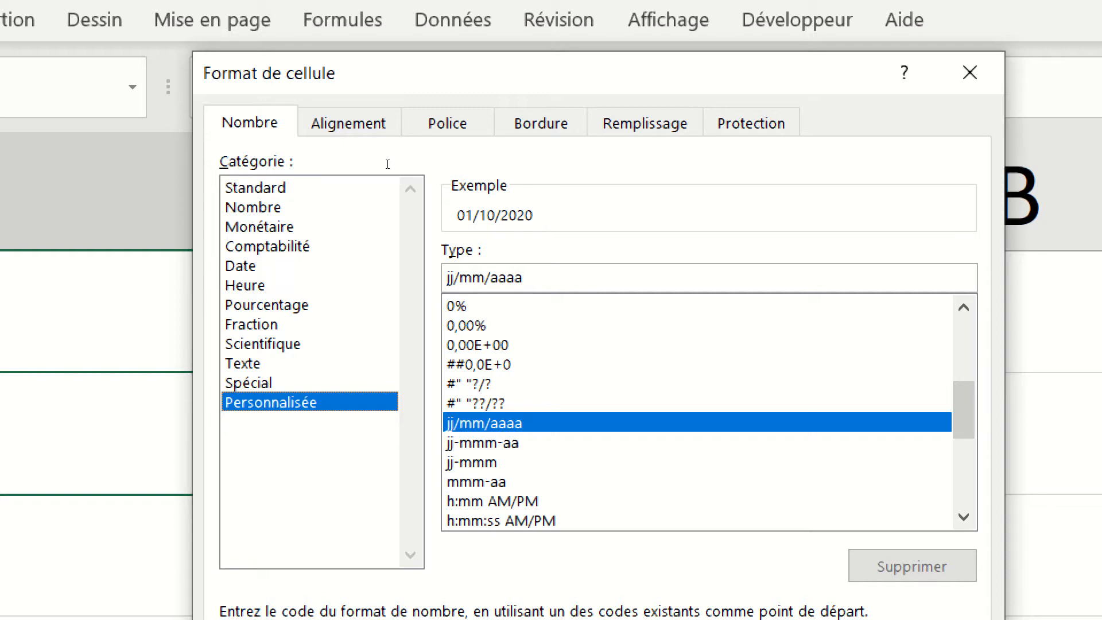
- Replace the jj/mm/aaaa custom format code for A2 with the day code jjjj
left_click_drag(544, 278, 447, 281)
key("Right")
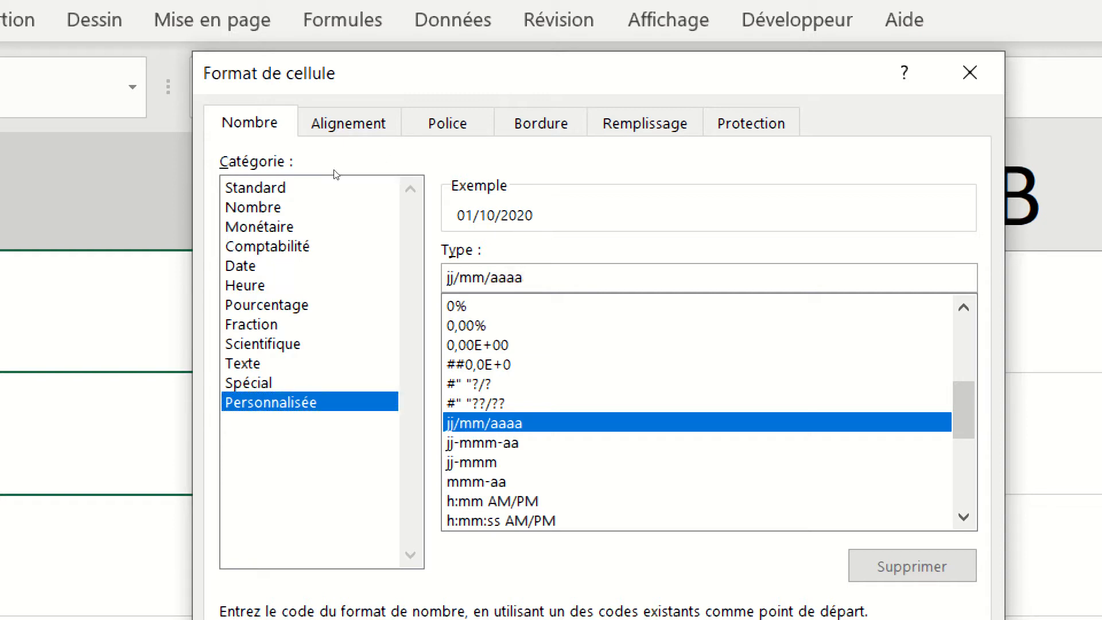
key("shift+Home")
key("BackSpace")
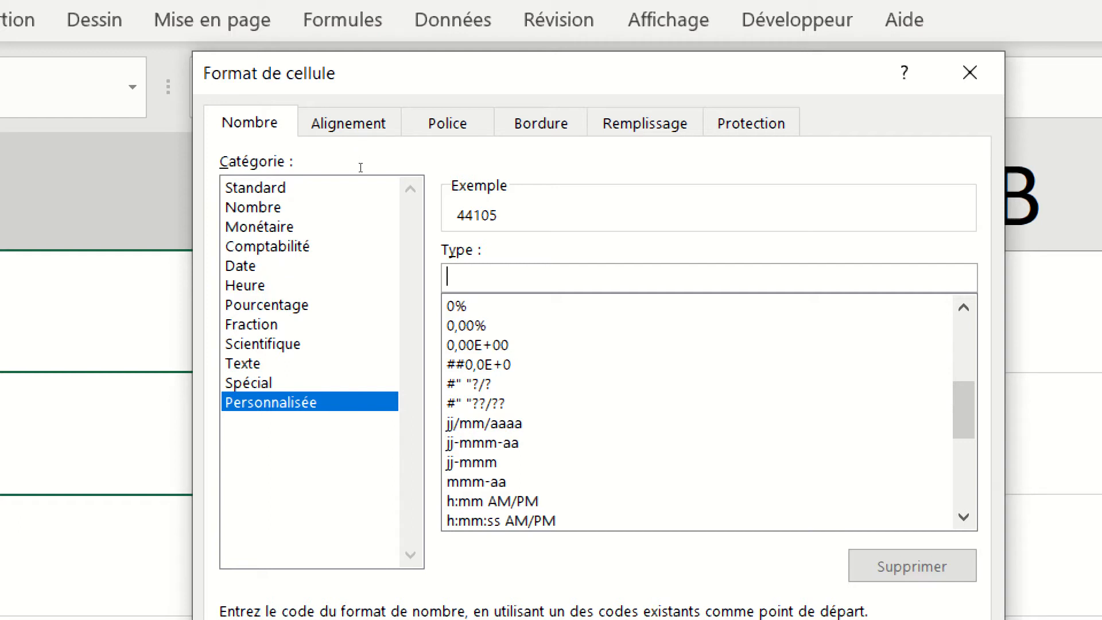
type("j")
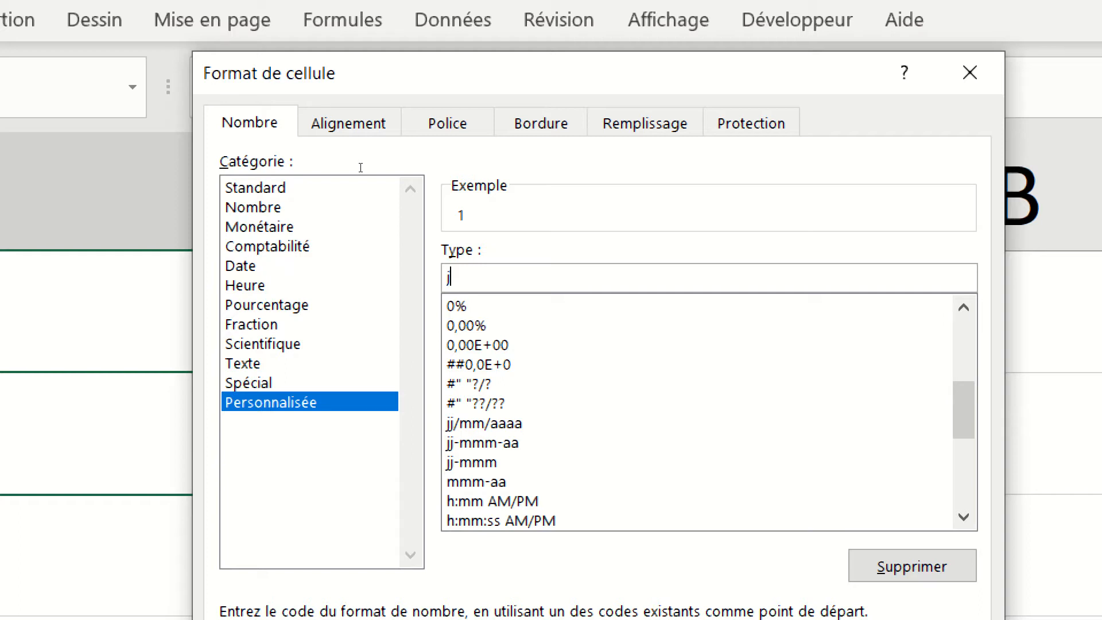
type("j")
type("j")
type("j")
- Replace the custom day code for A2 with the month code mmmm
key("shift+Home")
key("BackSpace")
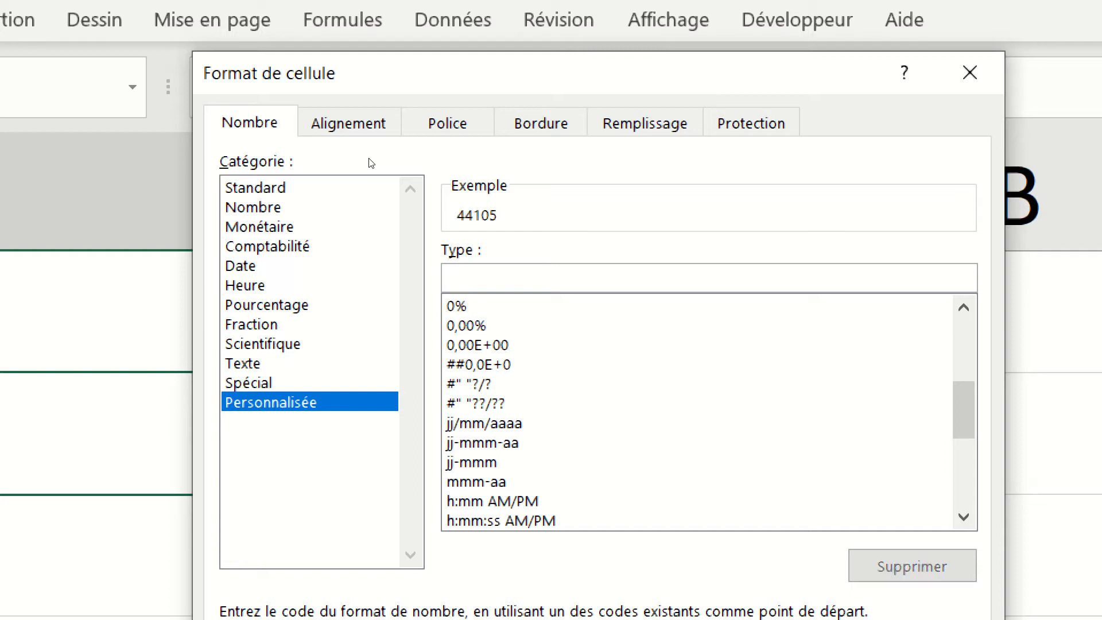
type("m")
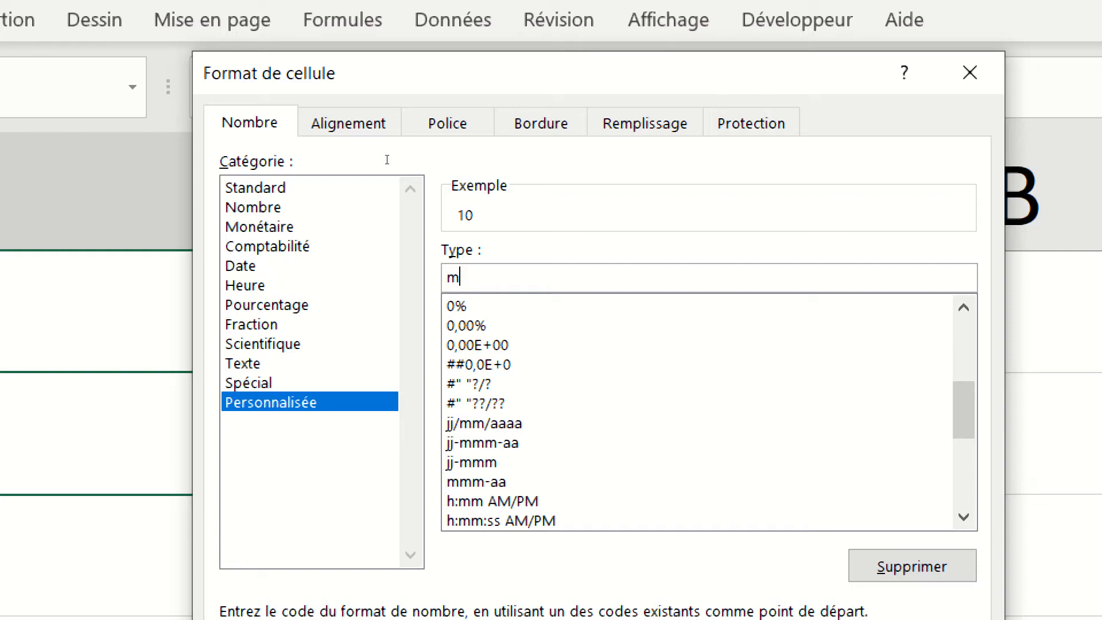
type("mmm")
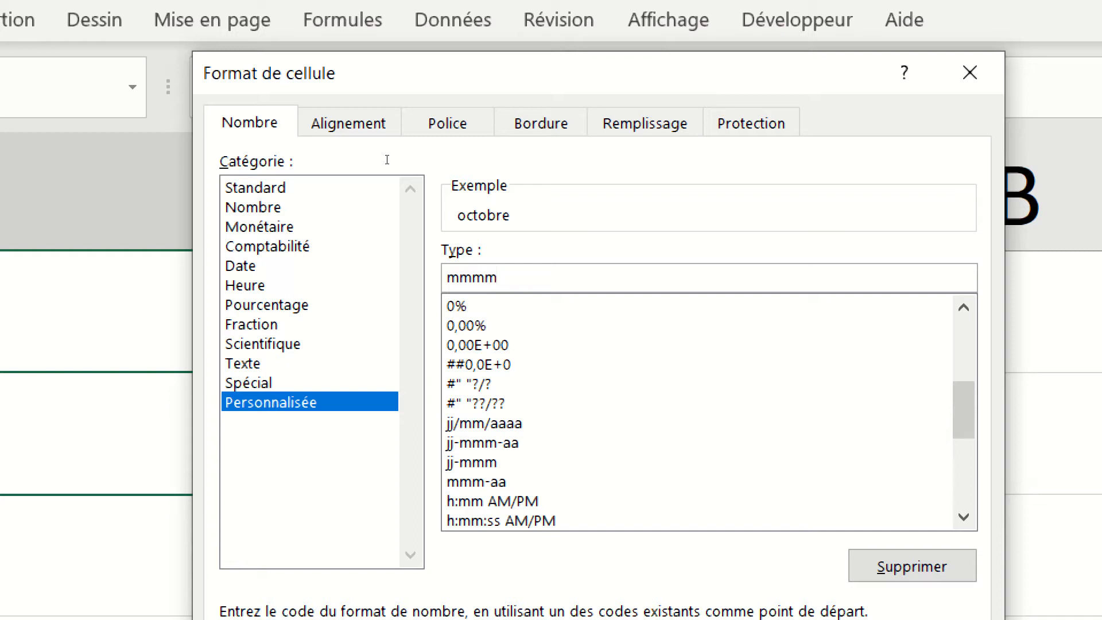
- Replace the custom month code for A2 with the year code aaaa
key("shift+Home")
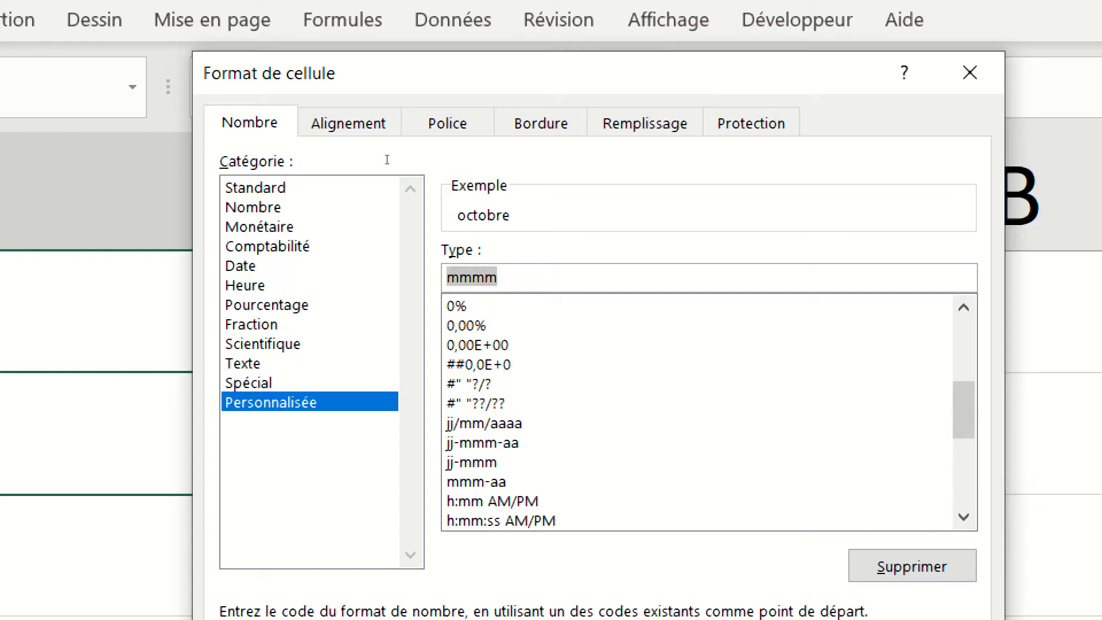
type("aa")
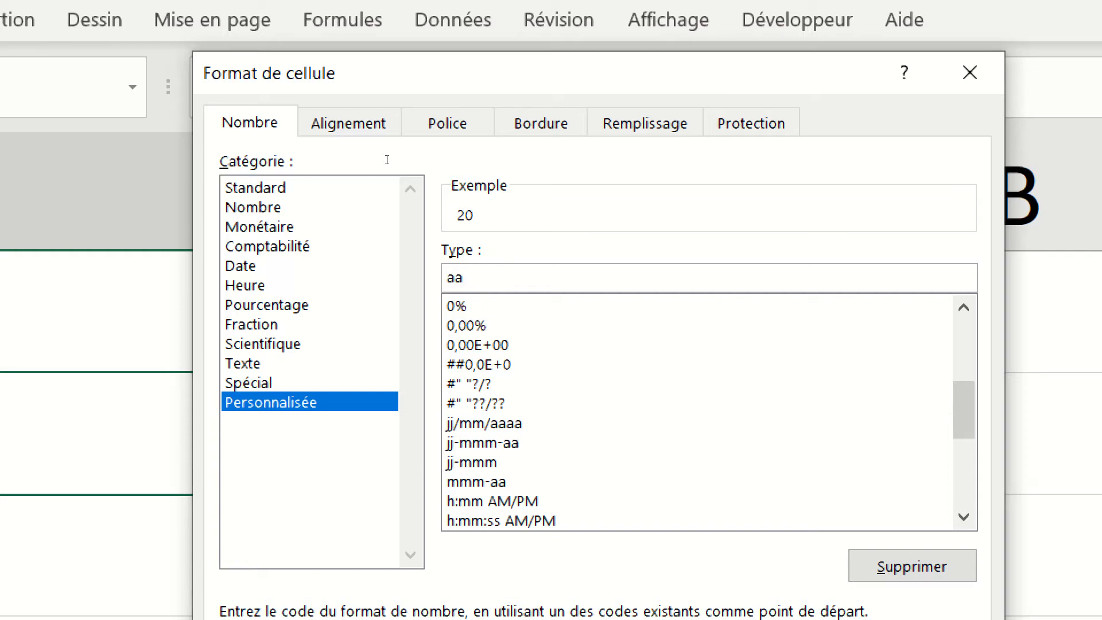
type("aa")
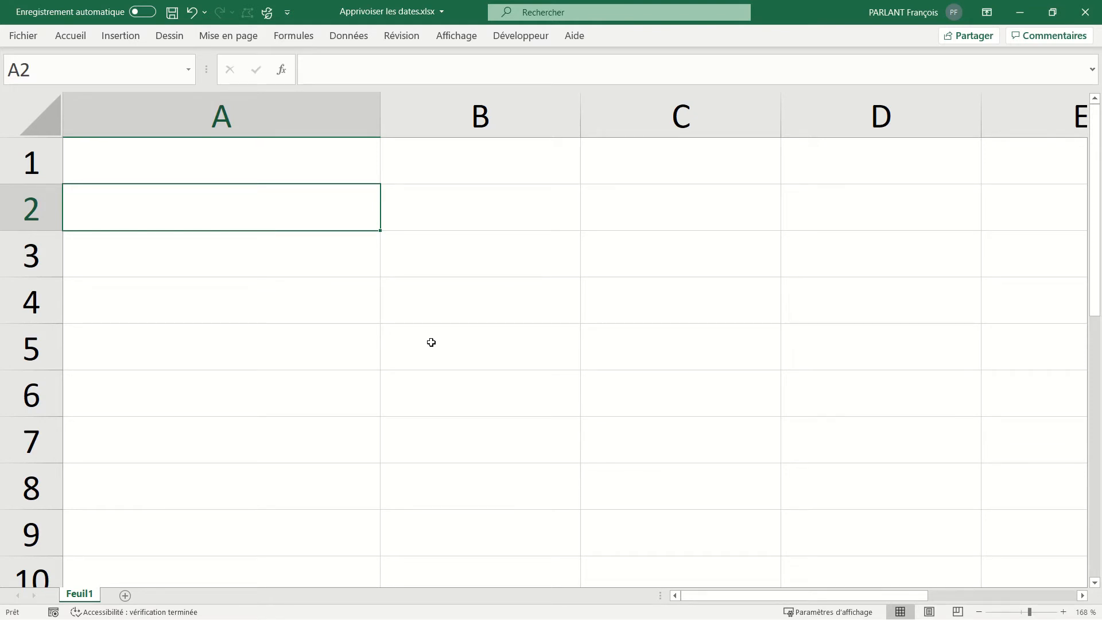
- Enter mai in A2 and extend the month series across the row to C2
type("mai")
key("Return")
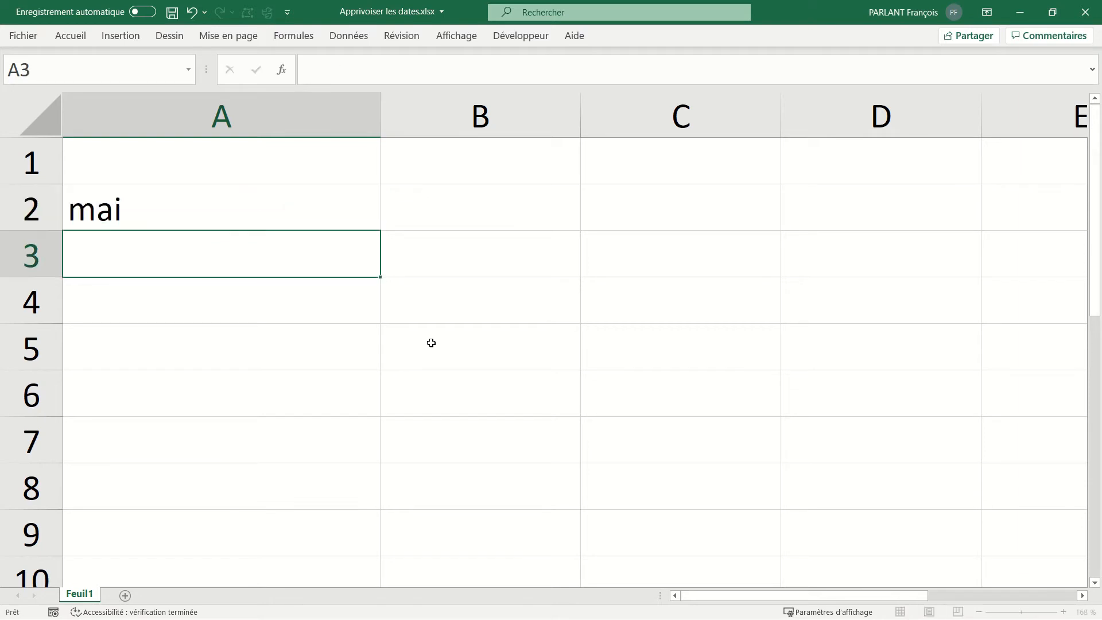
left_click(330, 221)
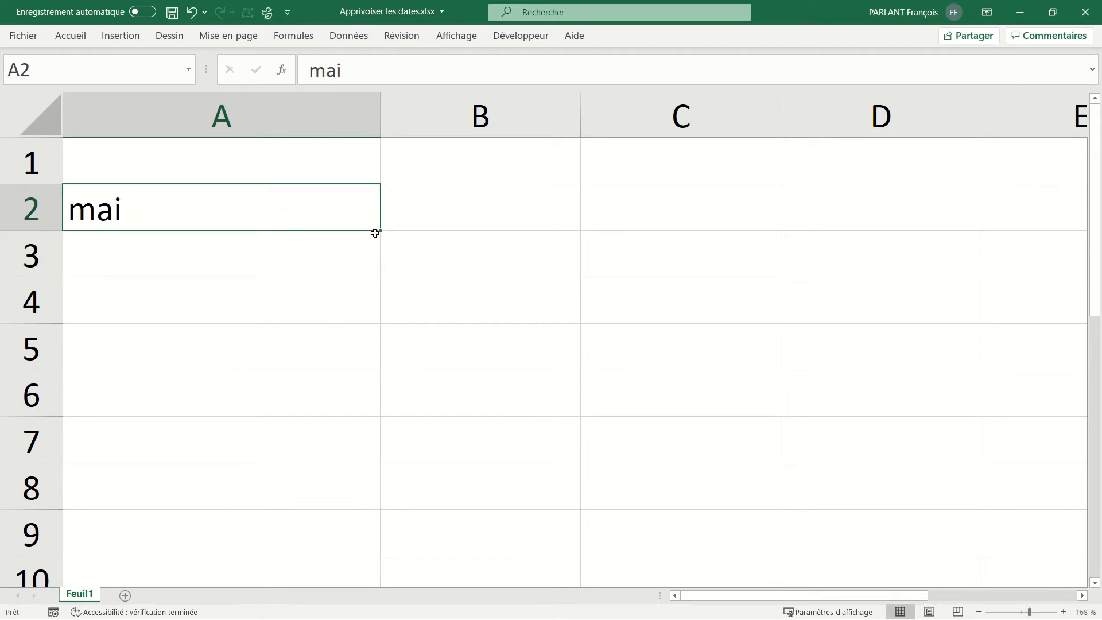
left_click_drag(382, 232, 712, 233)
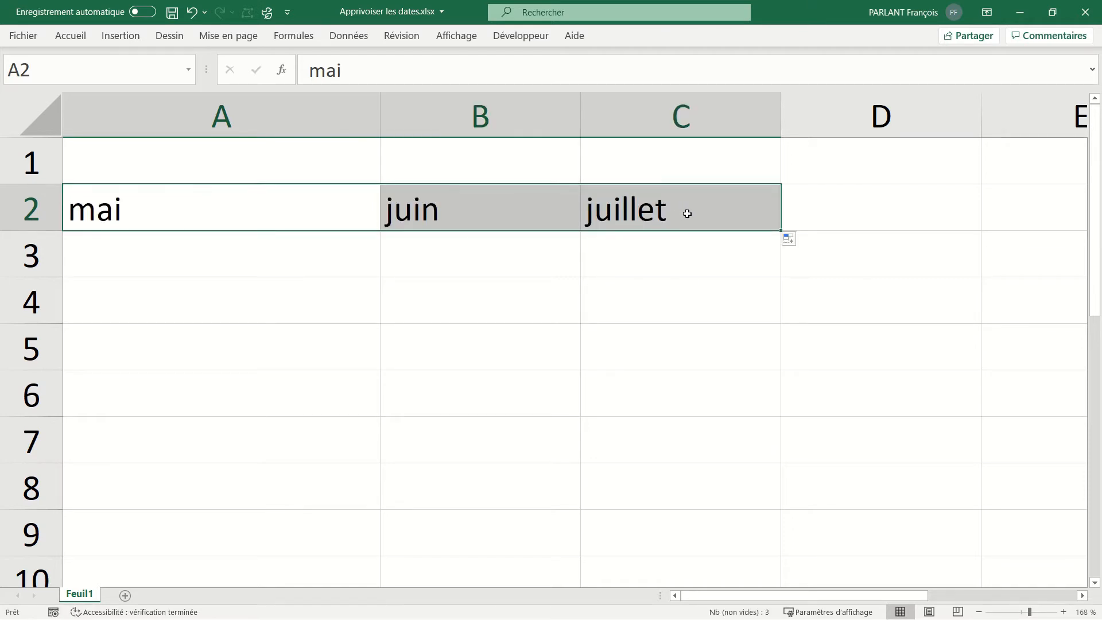
- Enter oct in C4 and extend the month series backwards along the row to A4
left_click(700, 314)
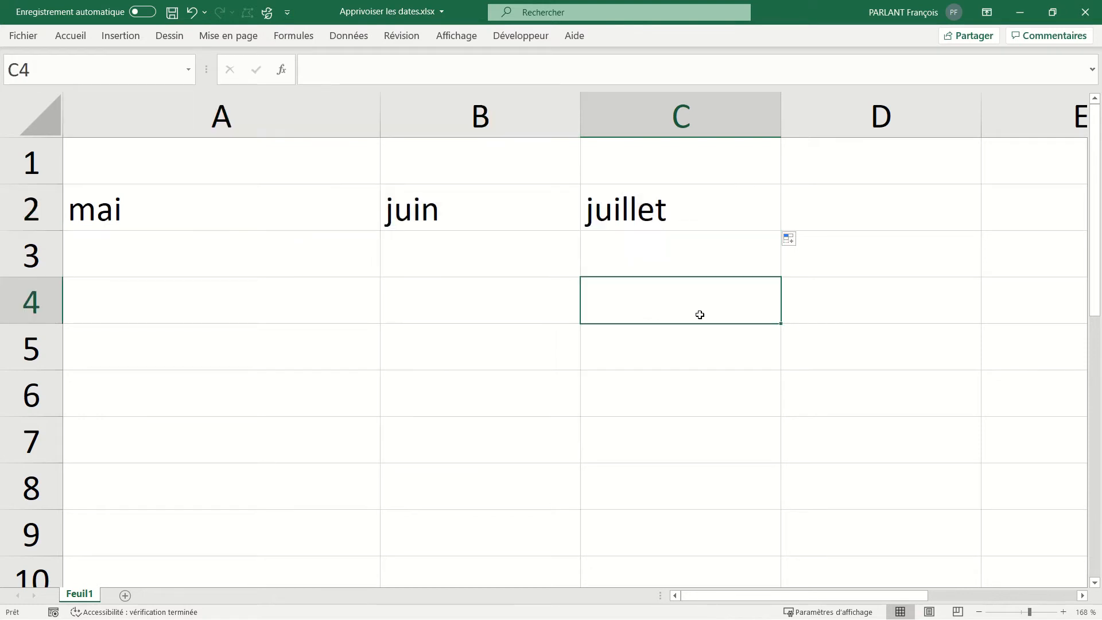
type("oct")
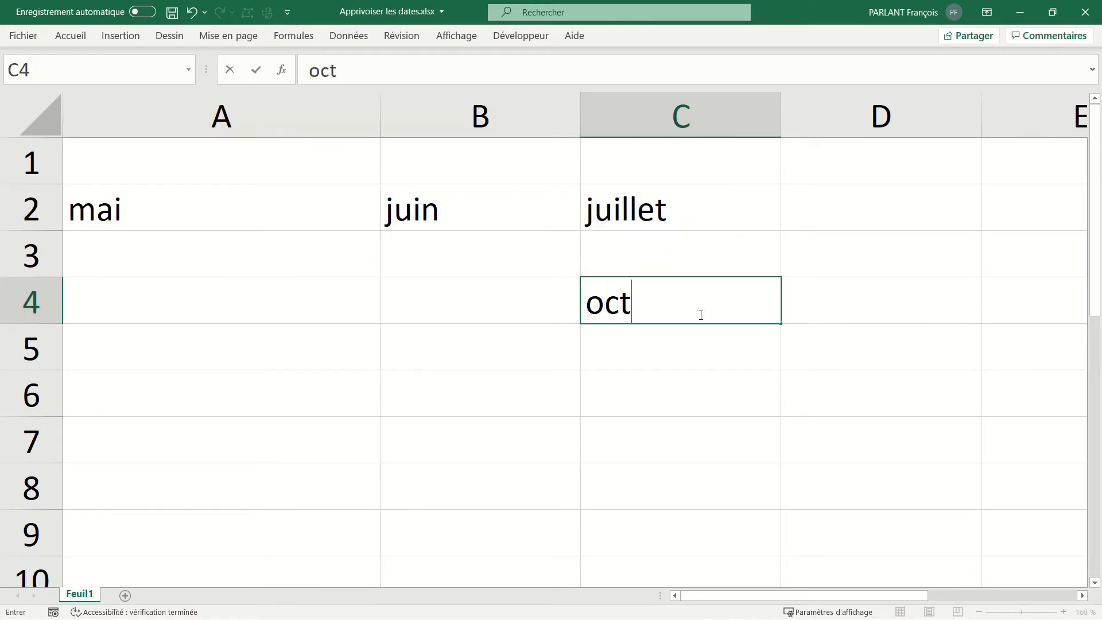
key("Return")
left_click(700, 315)
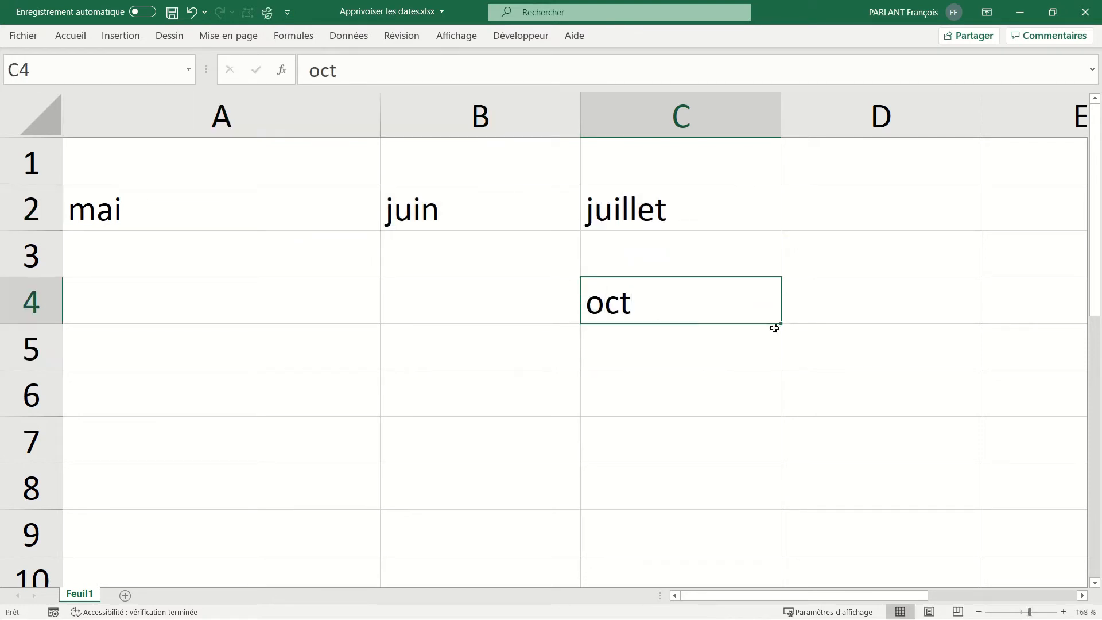
left_click_drag(784, 326, 202, 326)
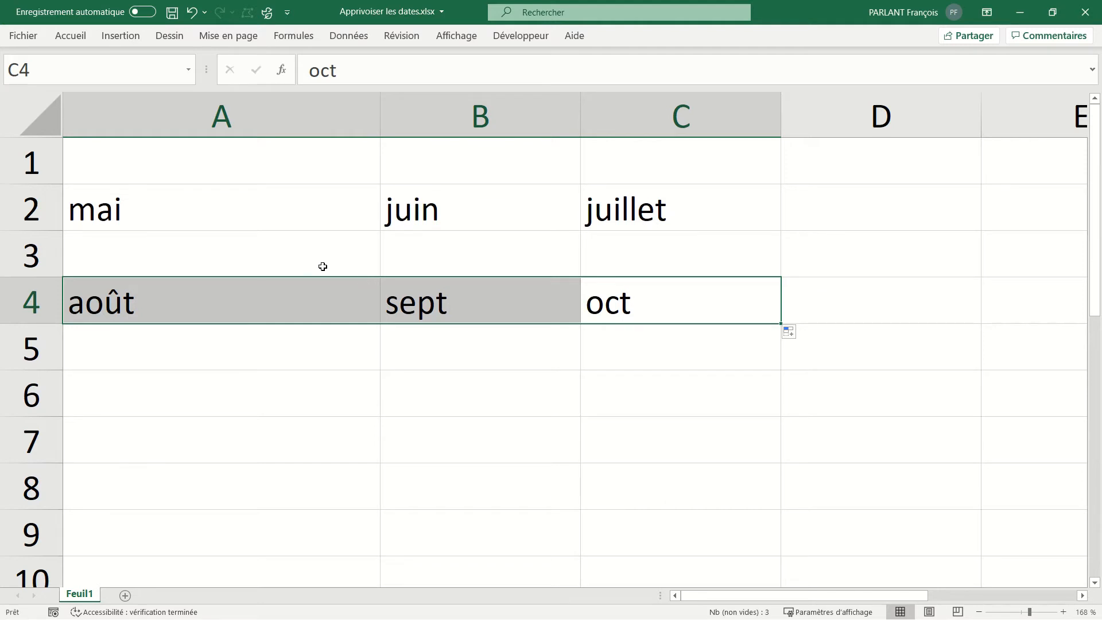
- Clear the month names from the range A2:C4
left_click_drag(288, 212, 632, 320)
key("Delete")
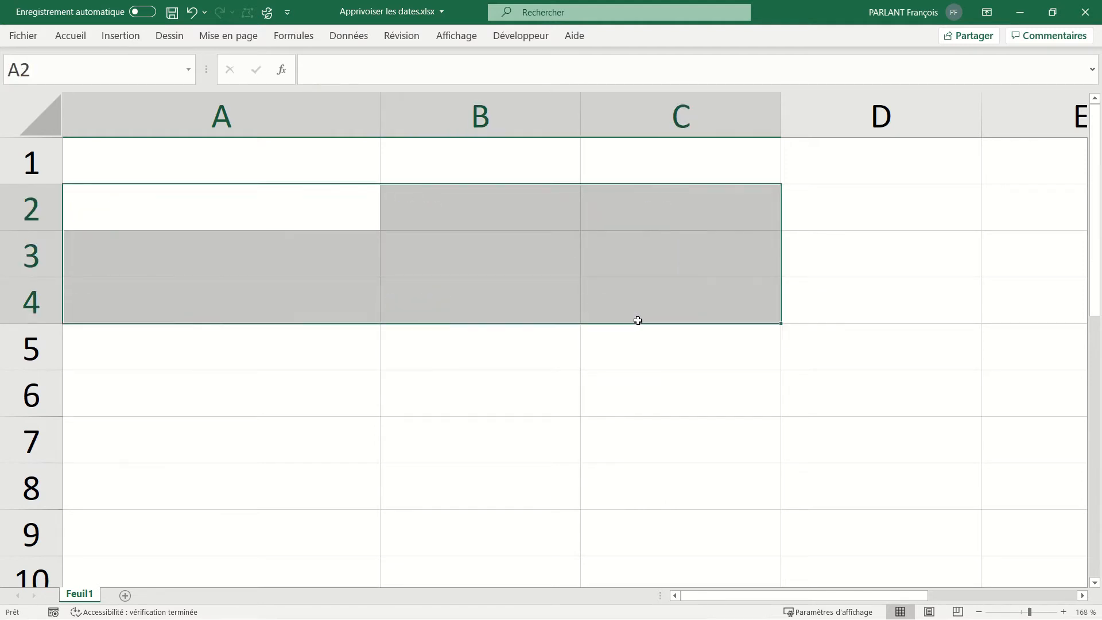
- Enter lundi in A2 and extend the weekday series down the column to A5
left_click(300, 219)
type("lundi")
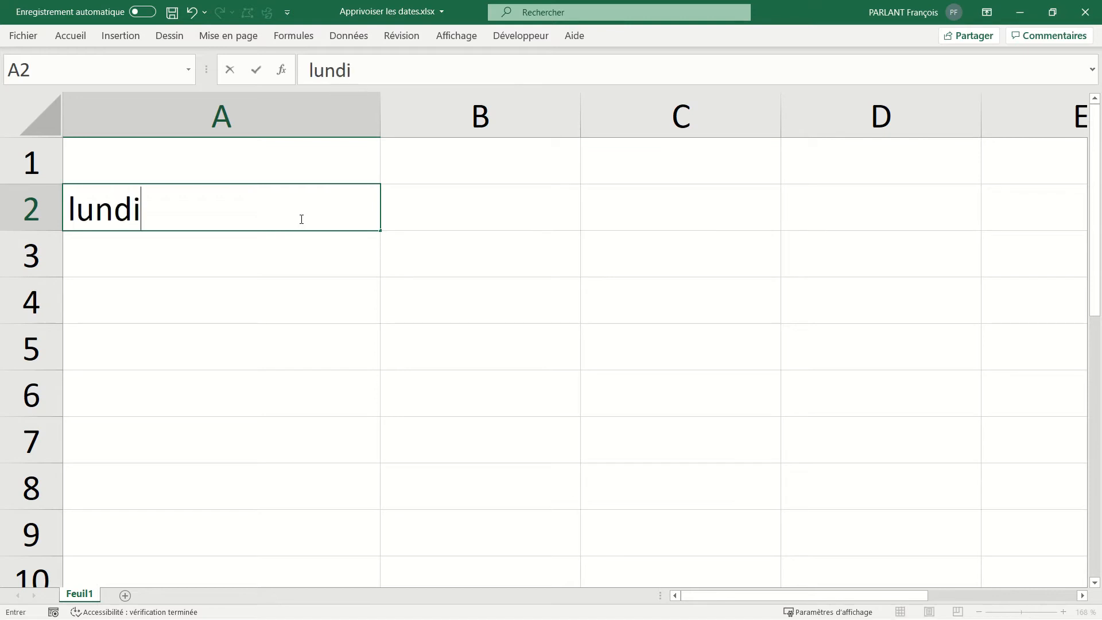
key("Return")
left_click(301, 219)
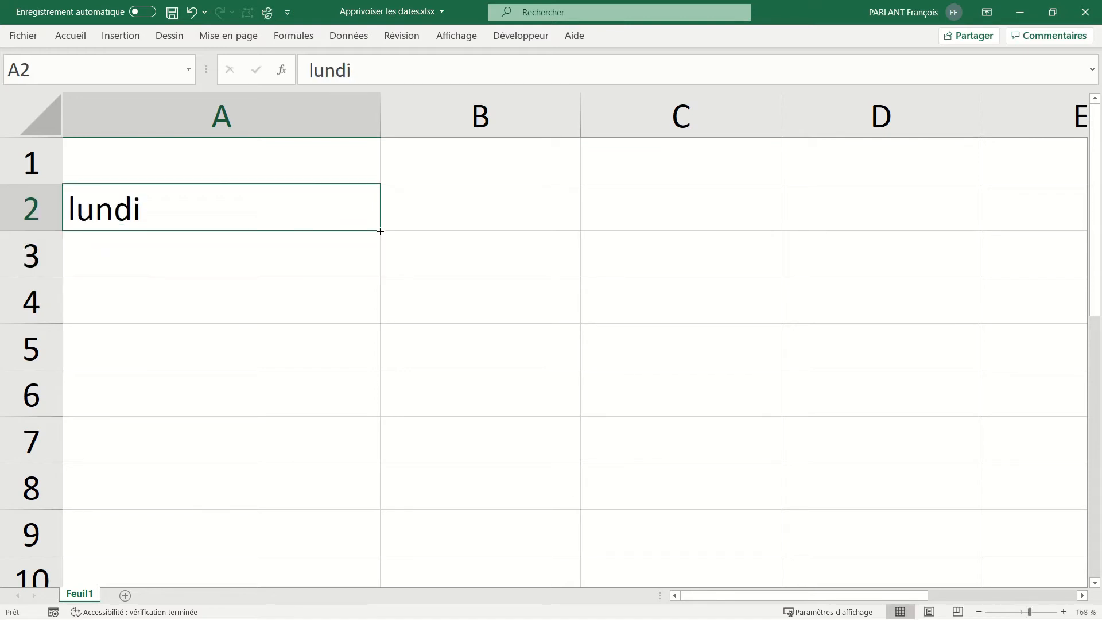
left_click_drag(379, 230, 365, 355)
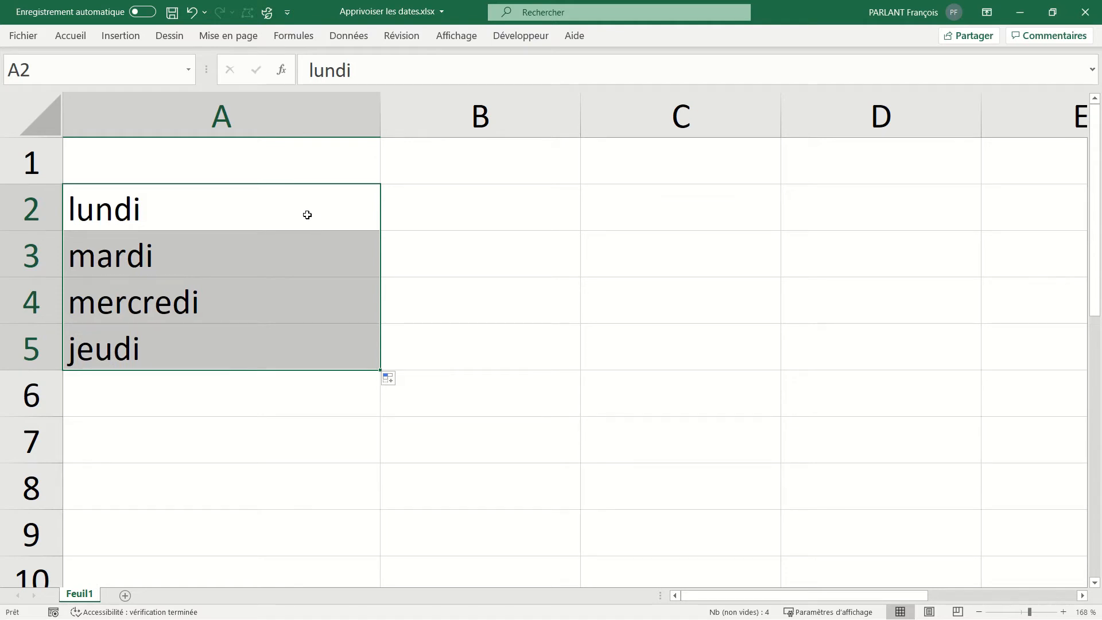
- Undo the weekday fill and clear the weekday from A2
key("ctrl+z")
key("Delete")
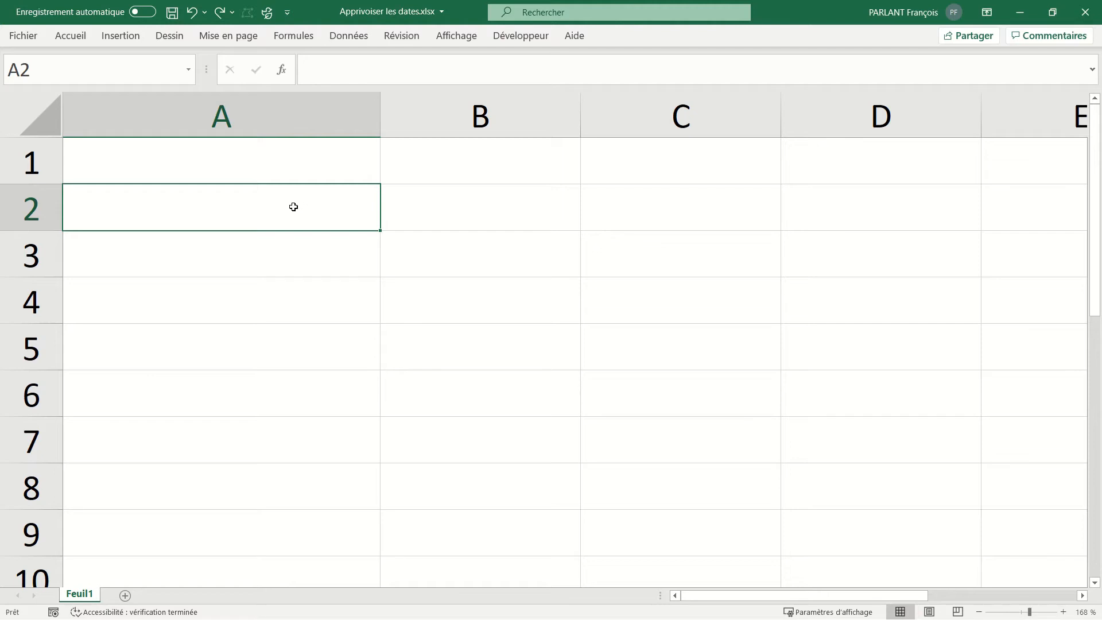
- Enter janvier in A2 and extend the month series across the row to C2
type("janvier")
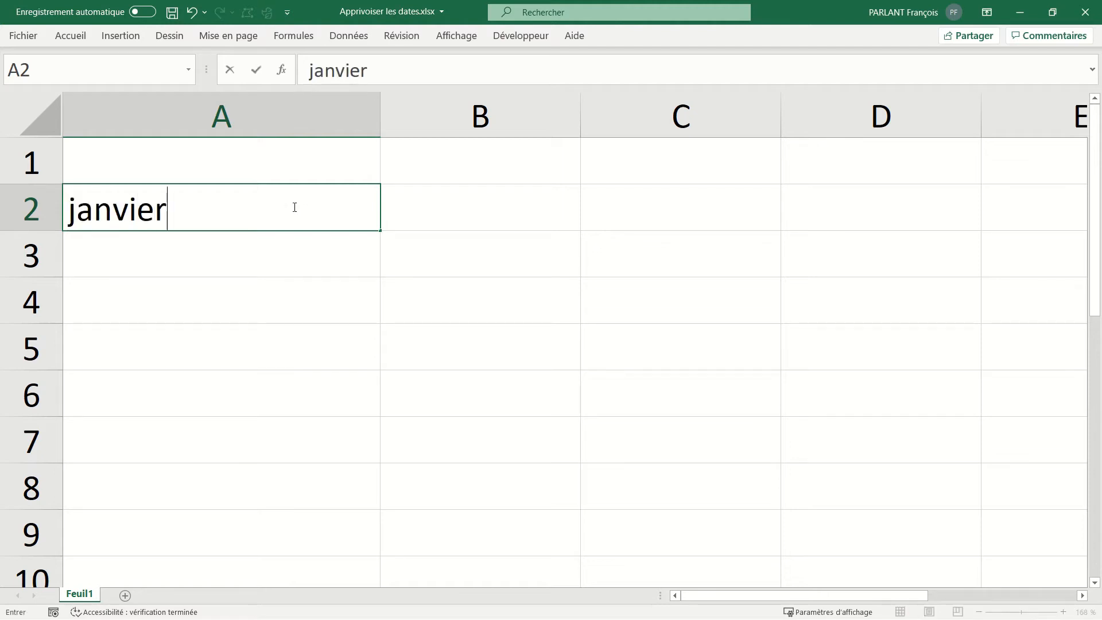
key("Tab")
left_click(293, 207)
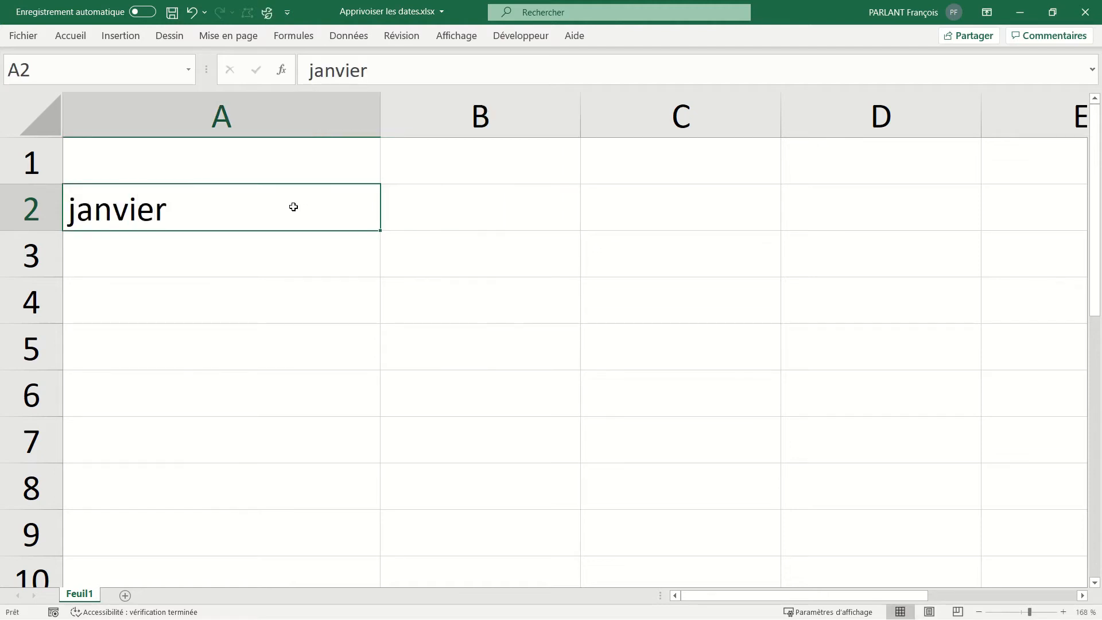
left_click_drag(382, 231, 699, 234)
left_click(531, 211)
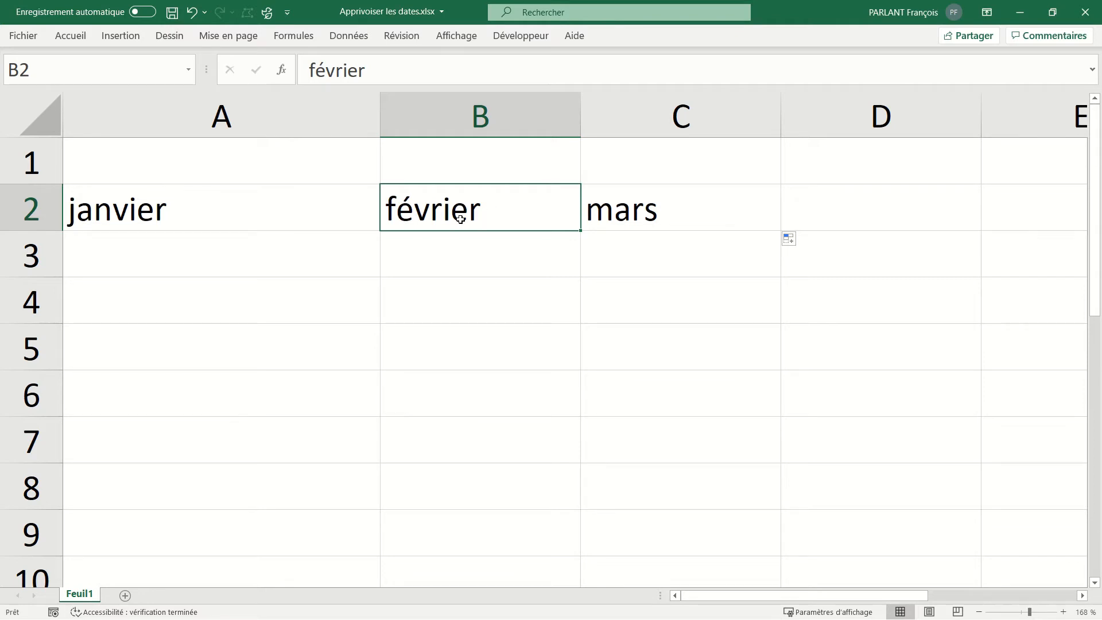
- Clear the month names from the range A2:C2
left_click_drag(295, 224, 614, 218)
key("Delete")
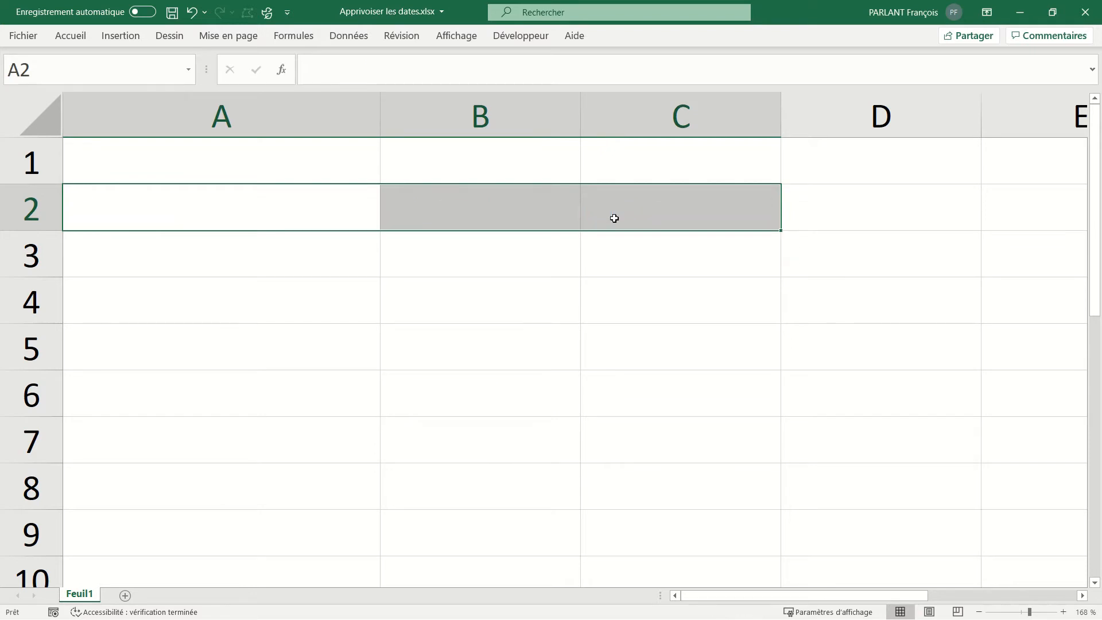
left_click(480, 206)
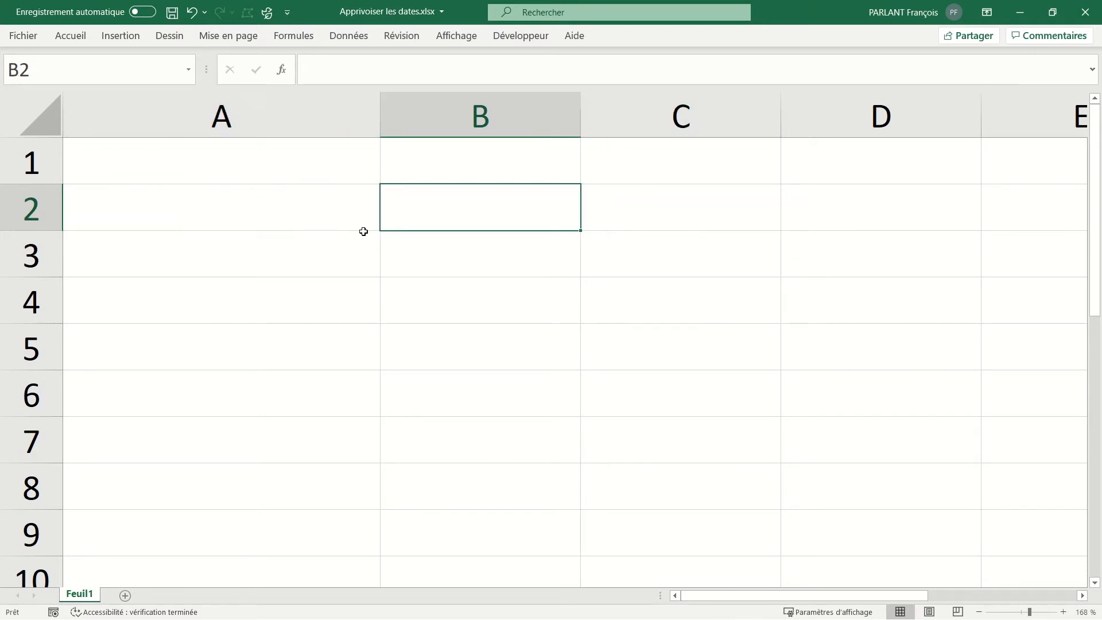
- Enter the date 01/01/2020 in A2
left_click(310, 217)
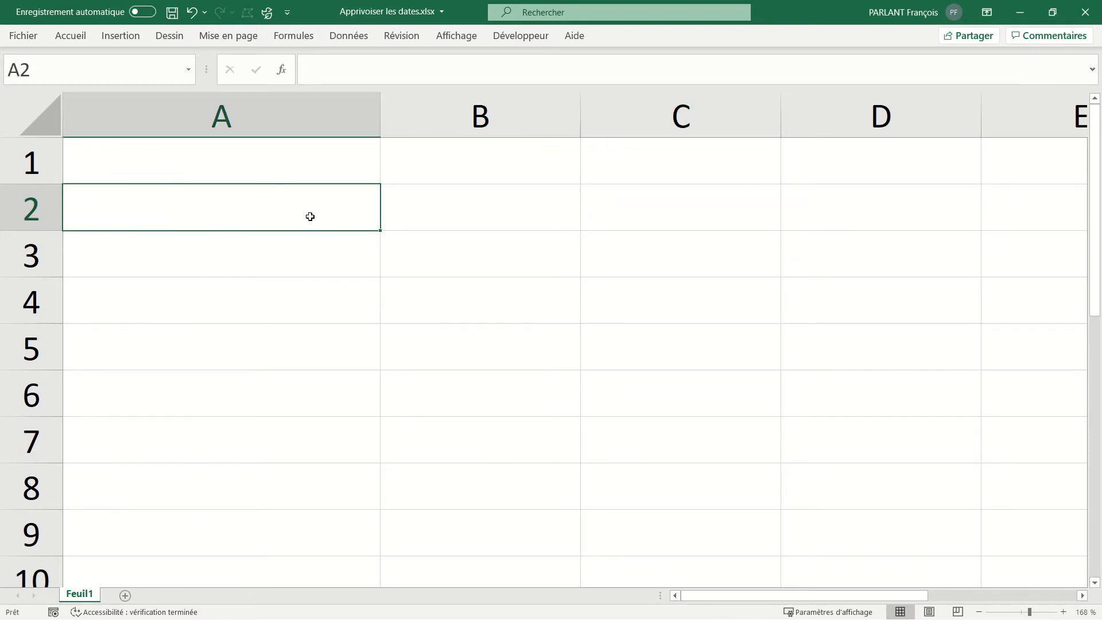
type("01/0")
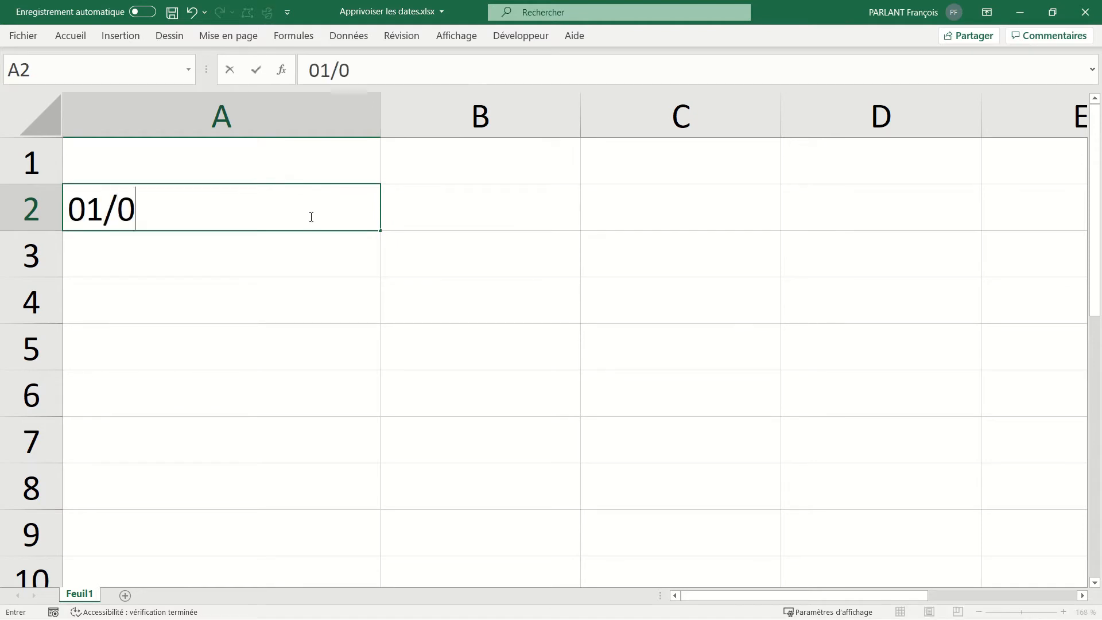
type("1/2020")
key("Return")
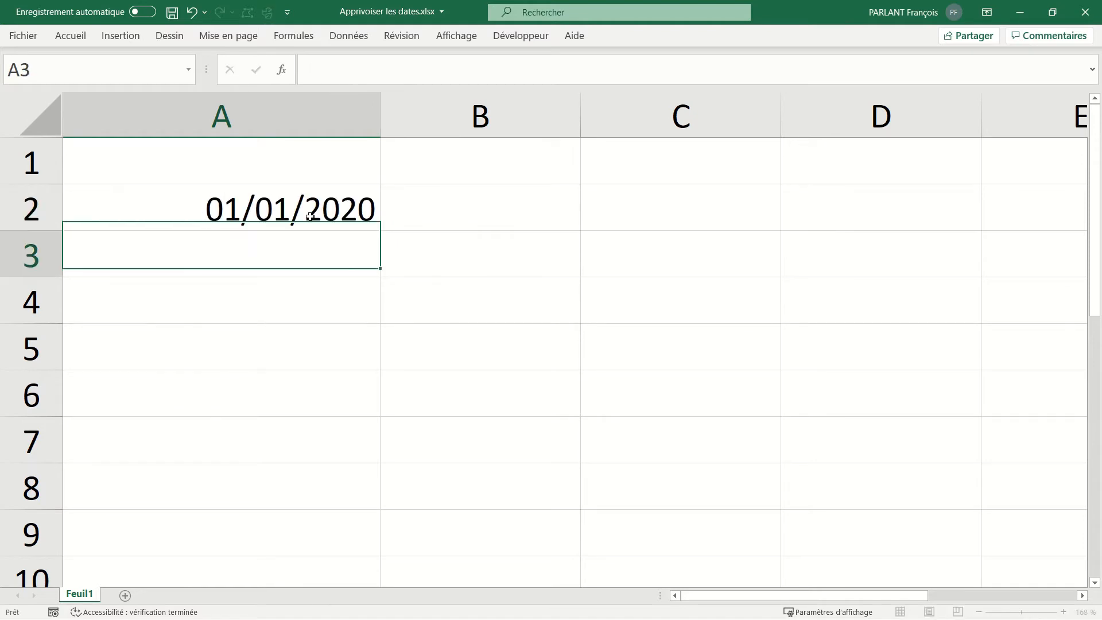
left_click(310, 216)
- Enter 01/02/2020 in B2 and extend the monthly date series from A2:B2 across the row to D2
left_click(444, 218)
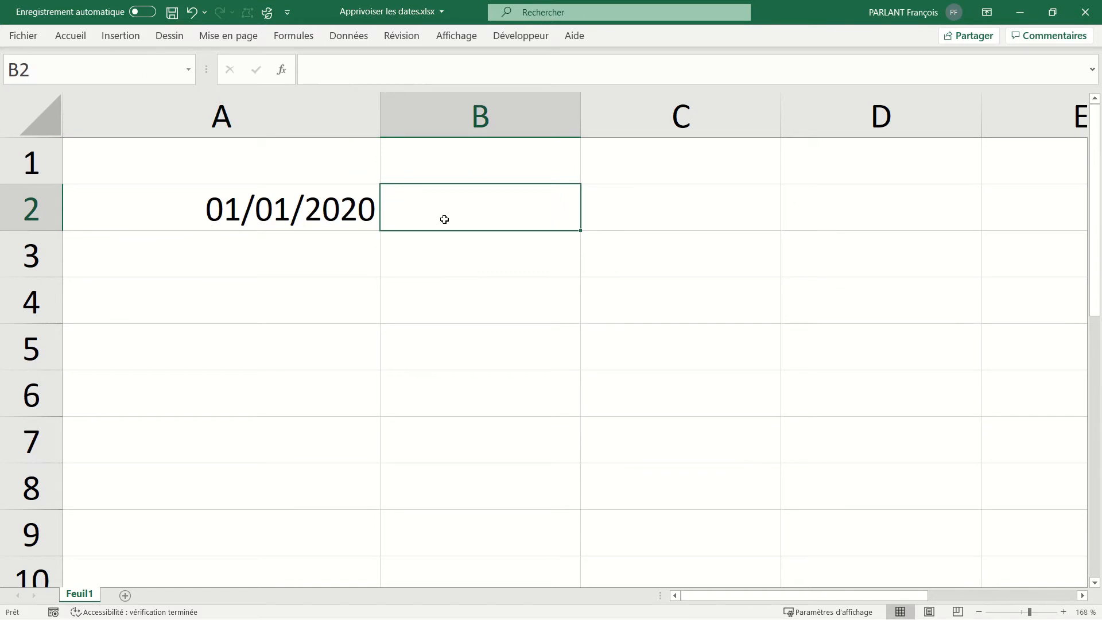
type("01/02/20")
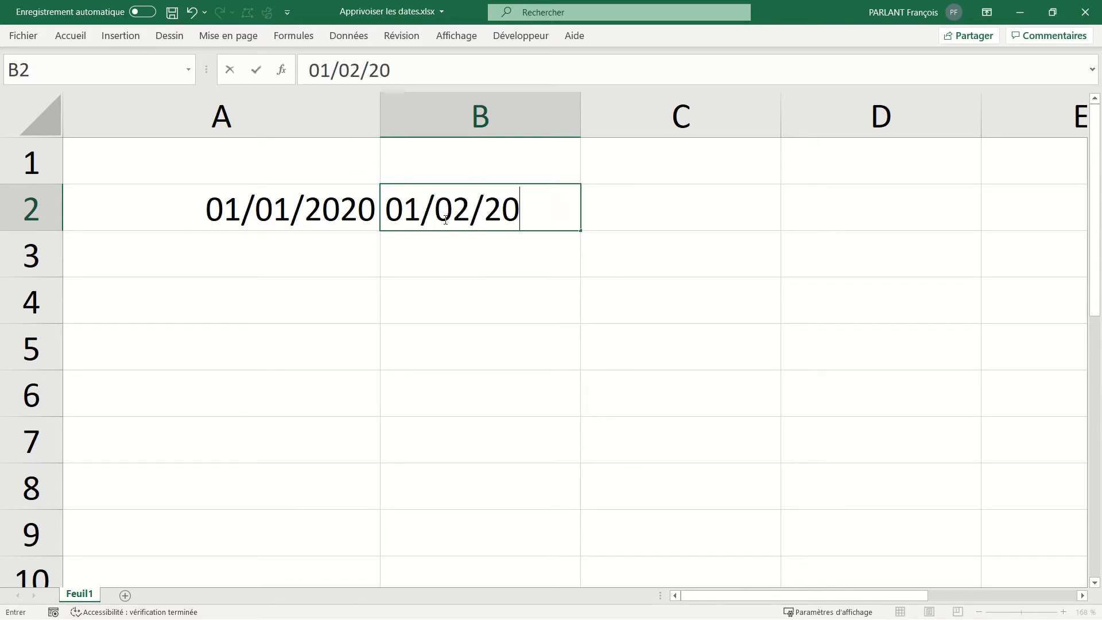
key("Return")
left_click(445, 220)
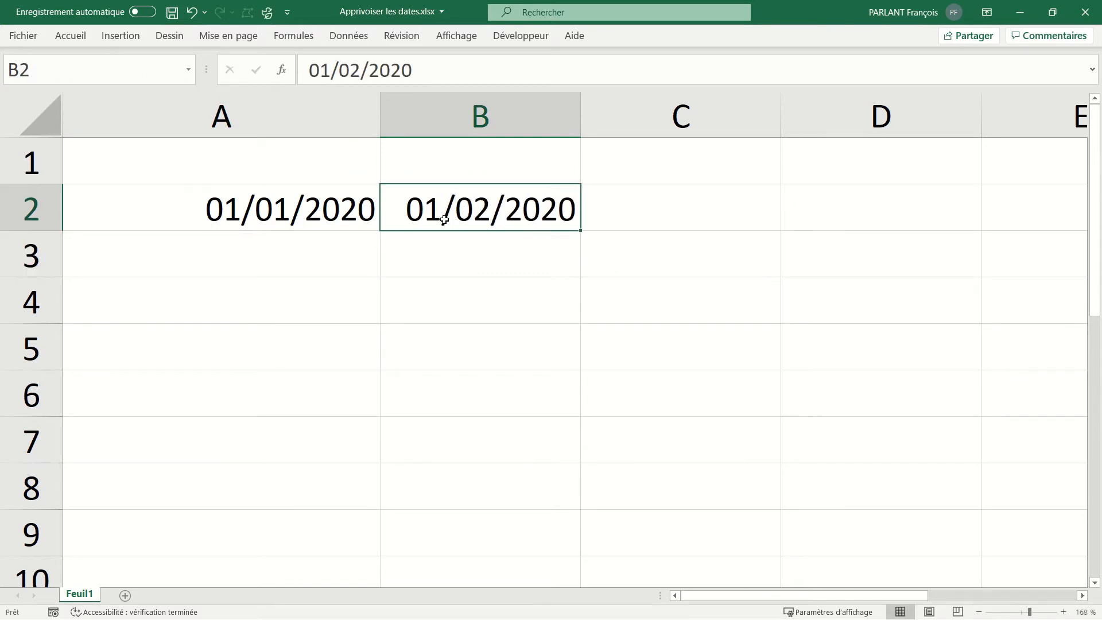
left_click_drag(356, 218, 453, 217)
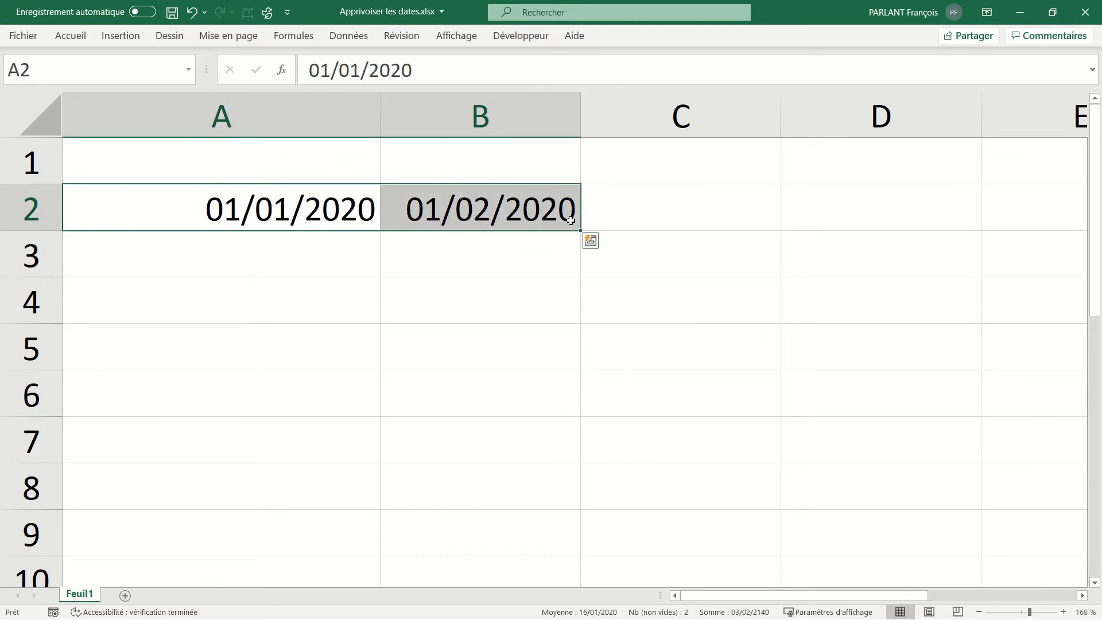
left_click_drag(578, 231, 894, 223)
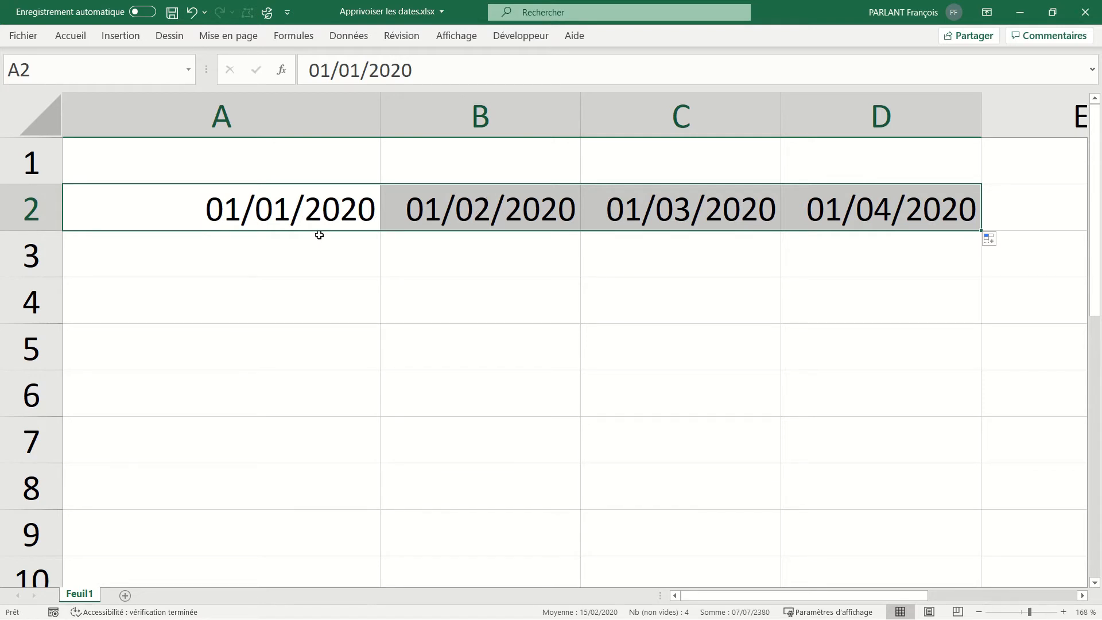
- Apply the custom number format mmmm to the dates in A2:D2
right_click(316, 213)
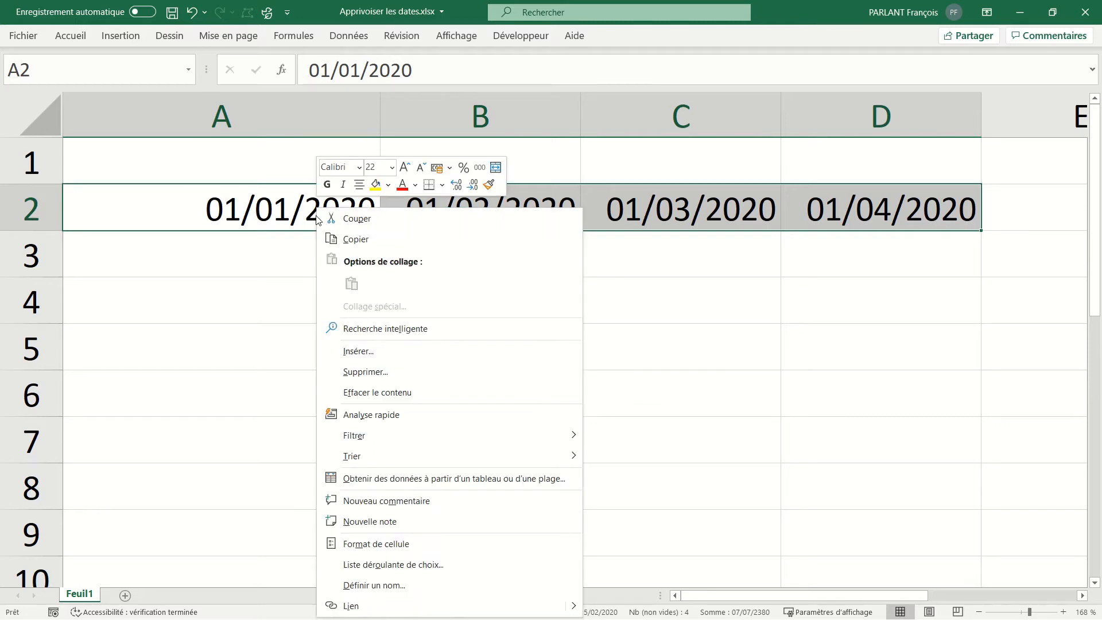
left_click(382, 540)
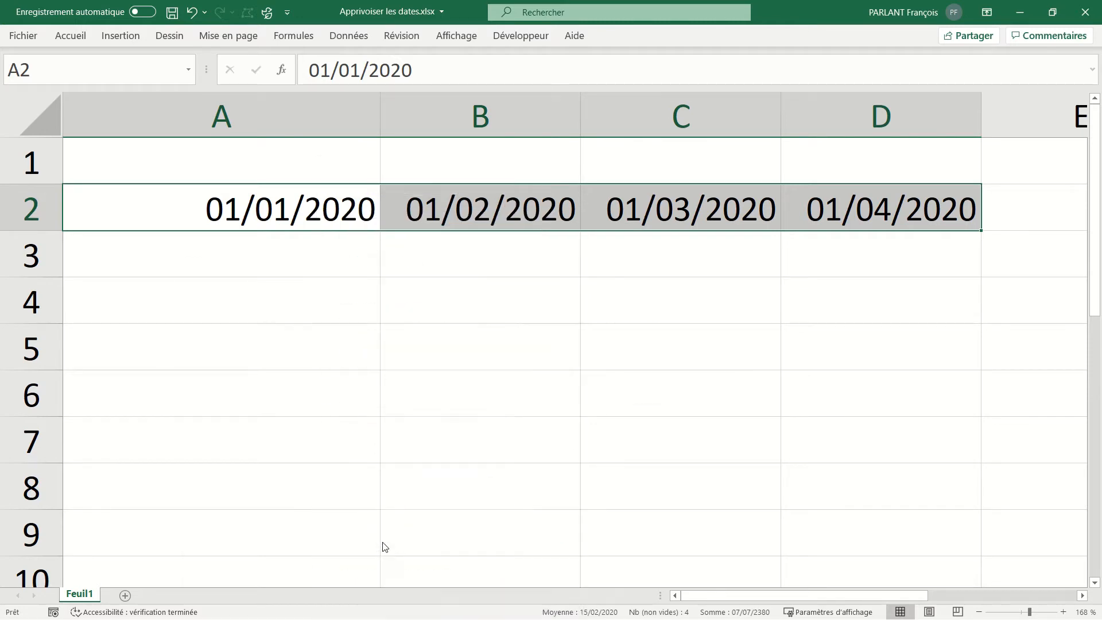
left_click(246, 434)
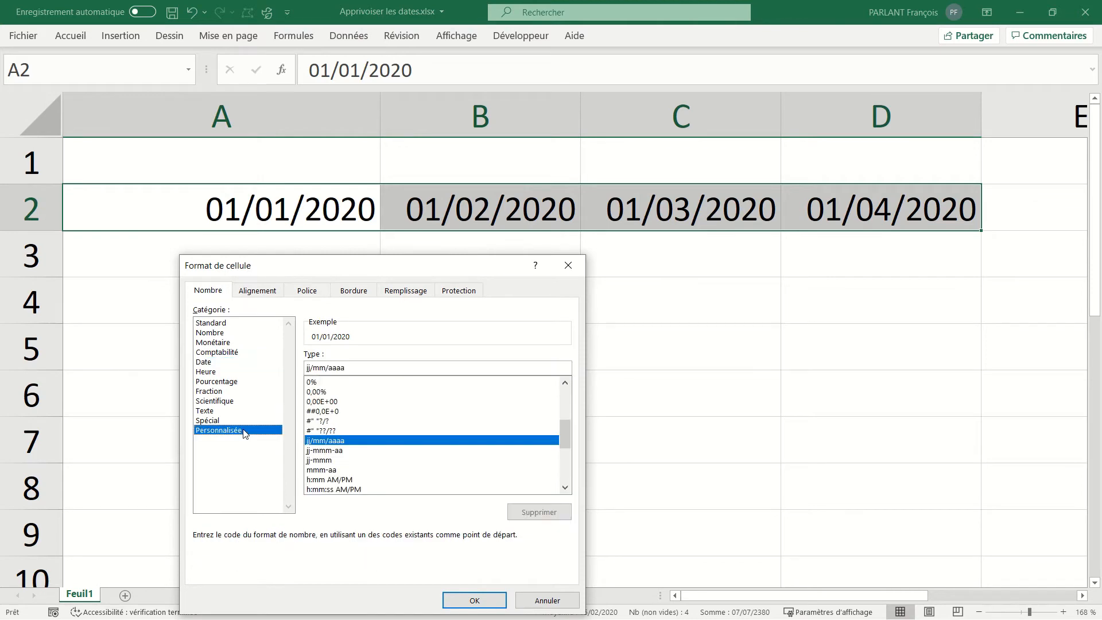
left_click_drag(352, 367, 268, 372)
type("mmmm")
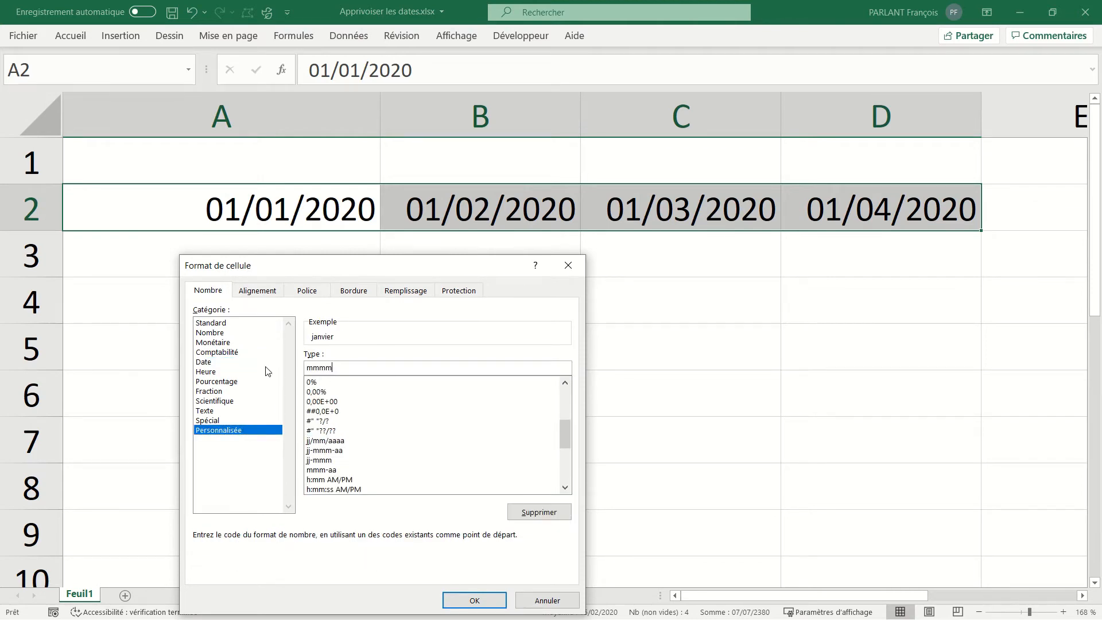
key("Return")
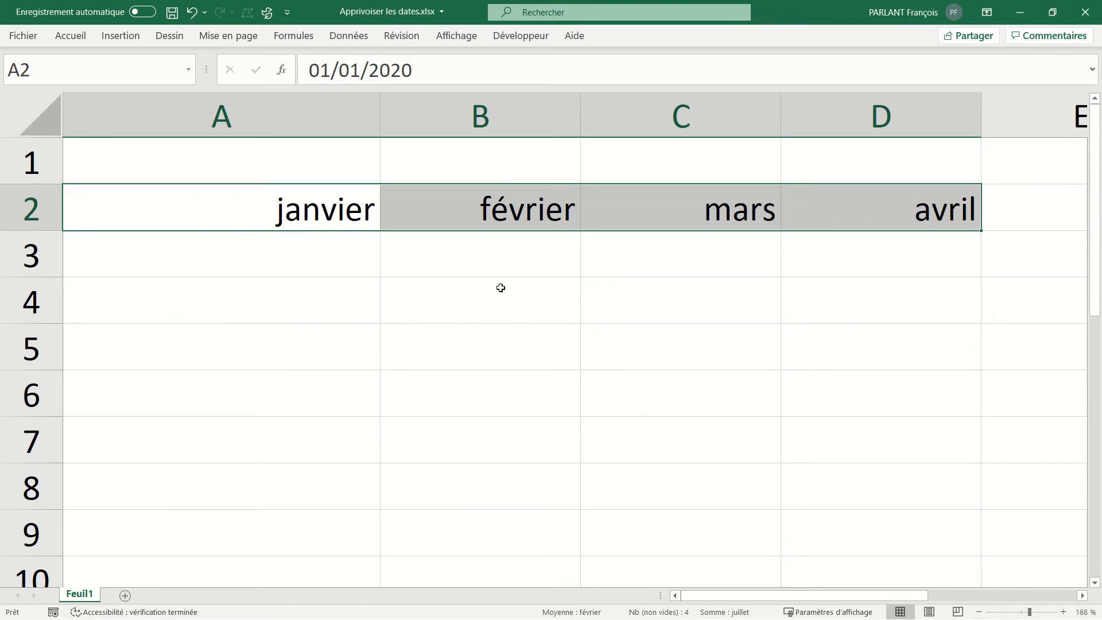
left_click(500, 288)
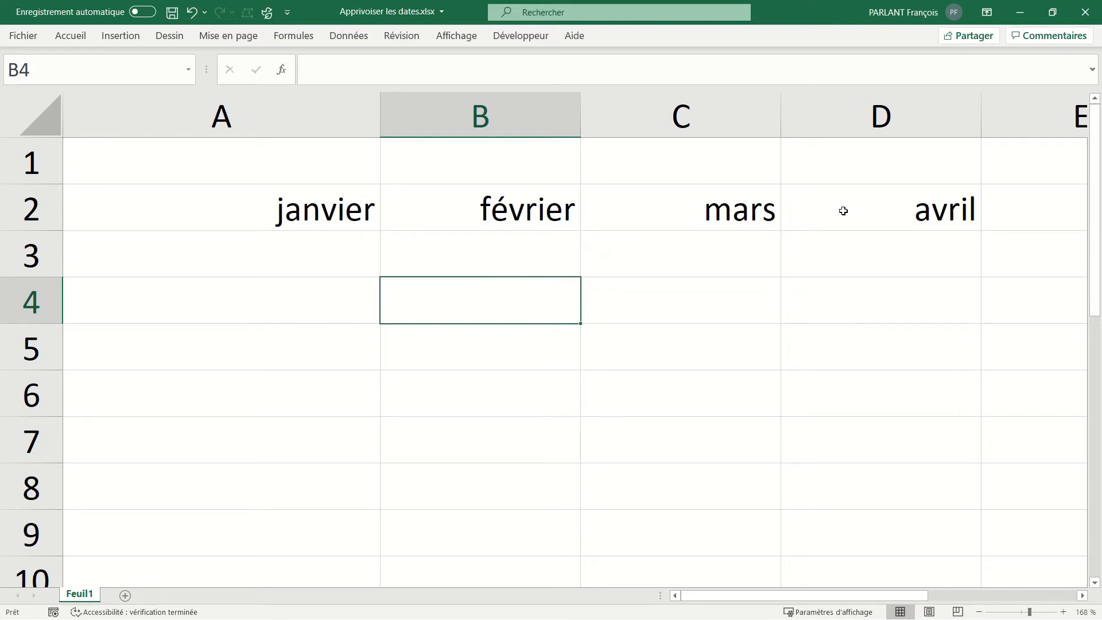
- Enter the sample text Bordeaux in A4
left_click(531, 215)
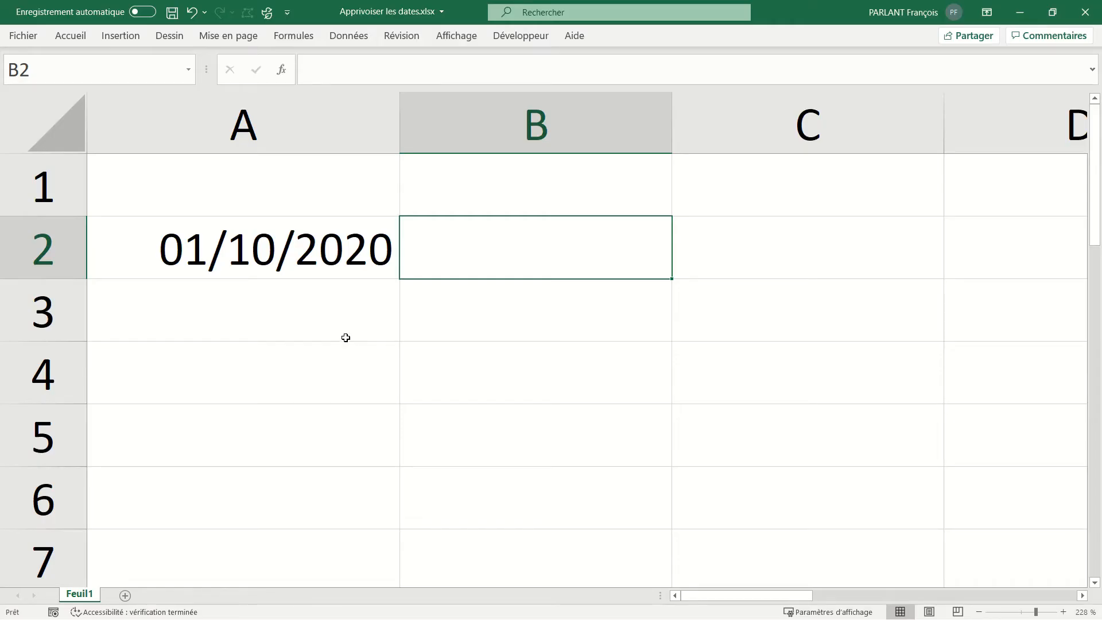
left_click(334, 369)
type("Bo")
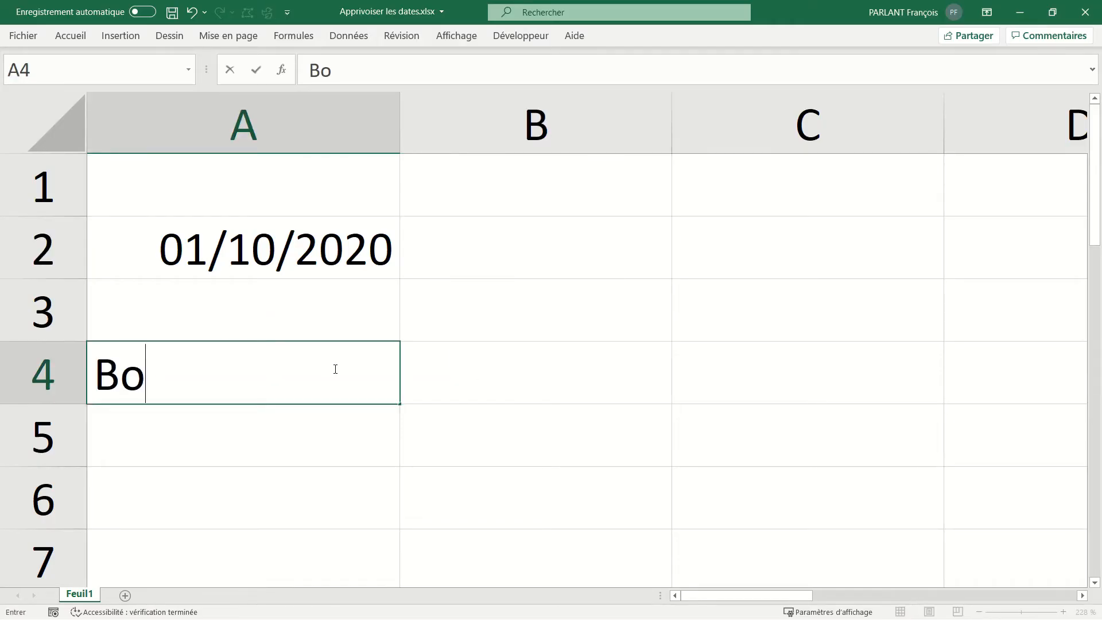
type("rdeaux")
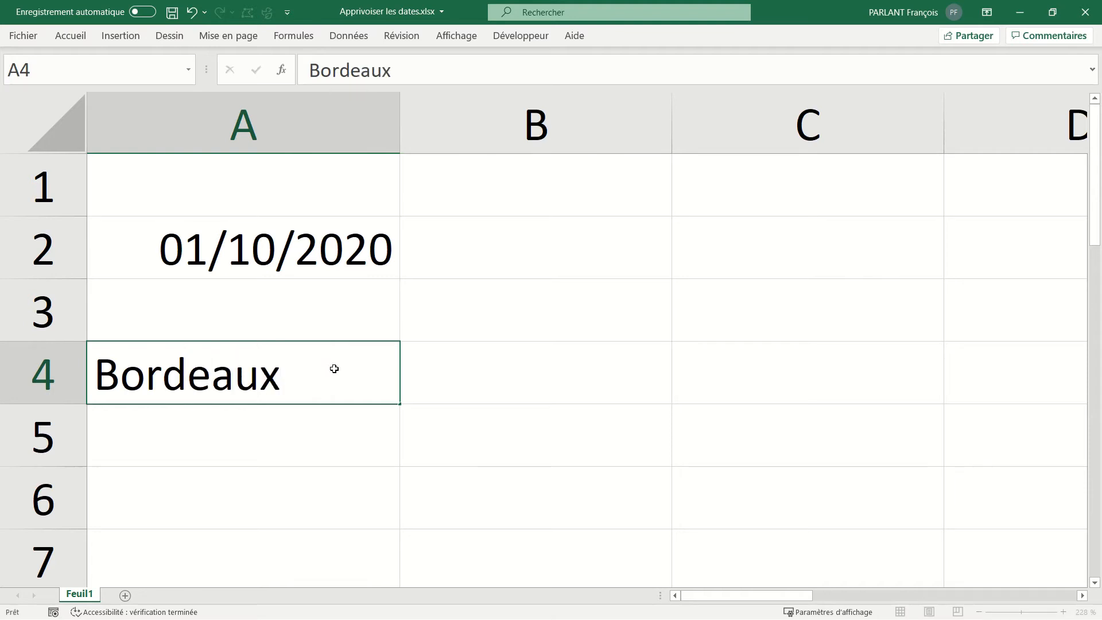
key("Tab")
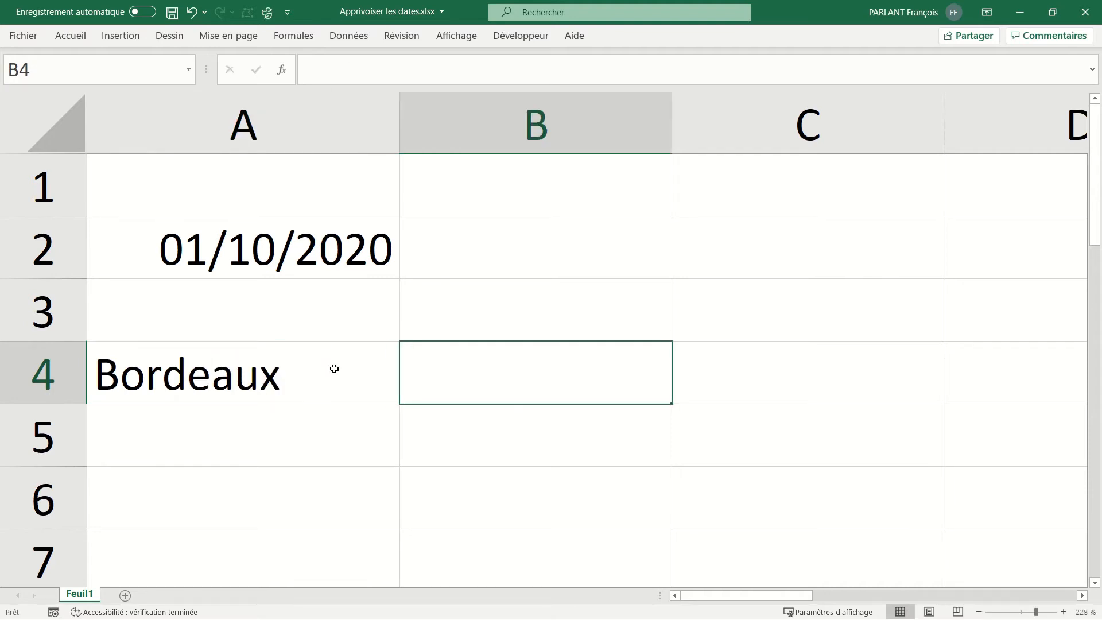
- Extract the first three characters of A4 in B4 with the formula =GAUCHE(A4;3)
type("=gau")
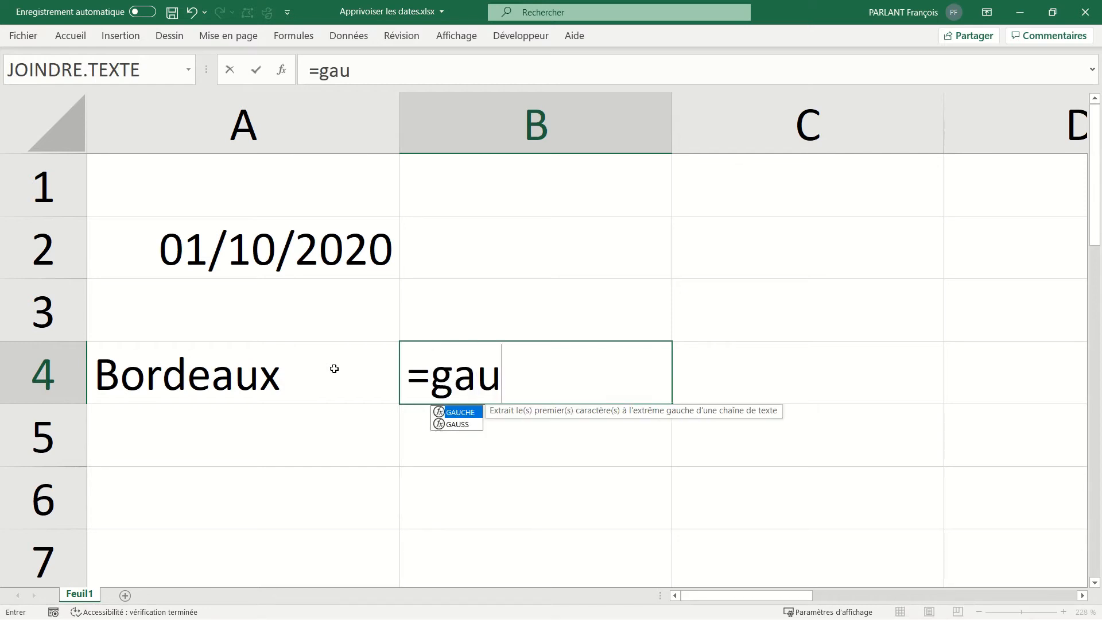
key("Tab")
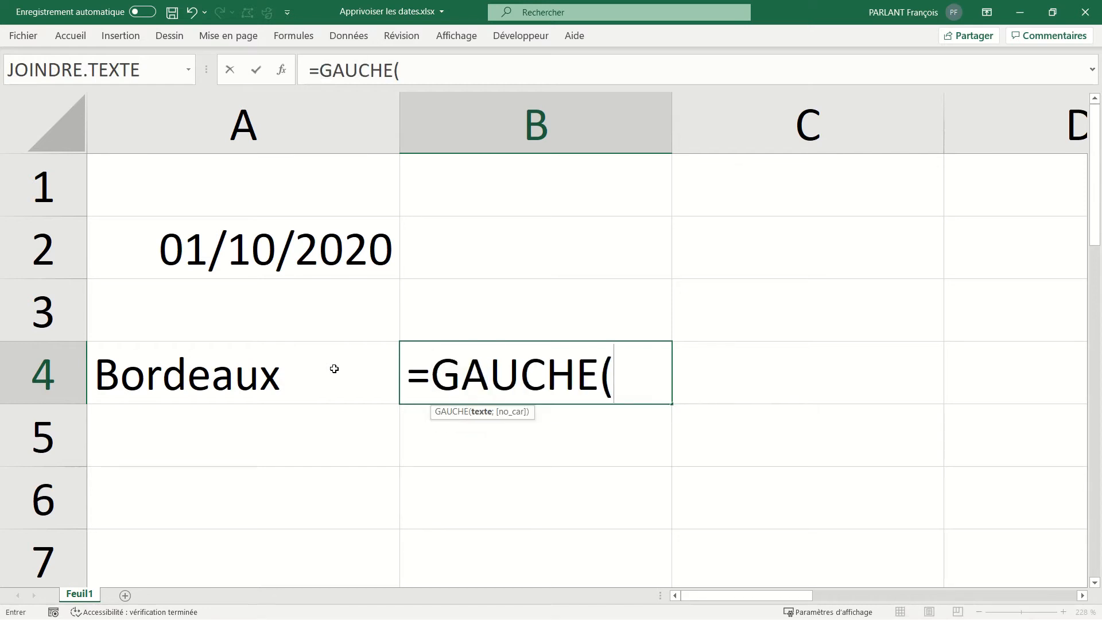
left_click(277, 370)
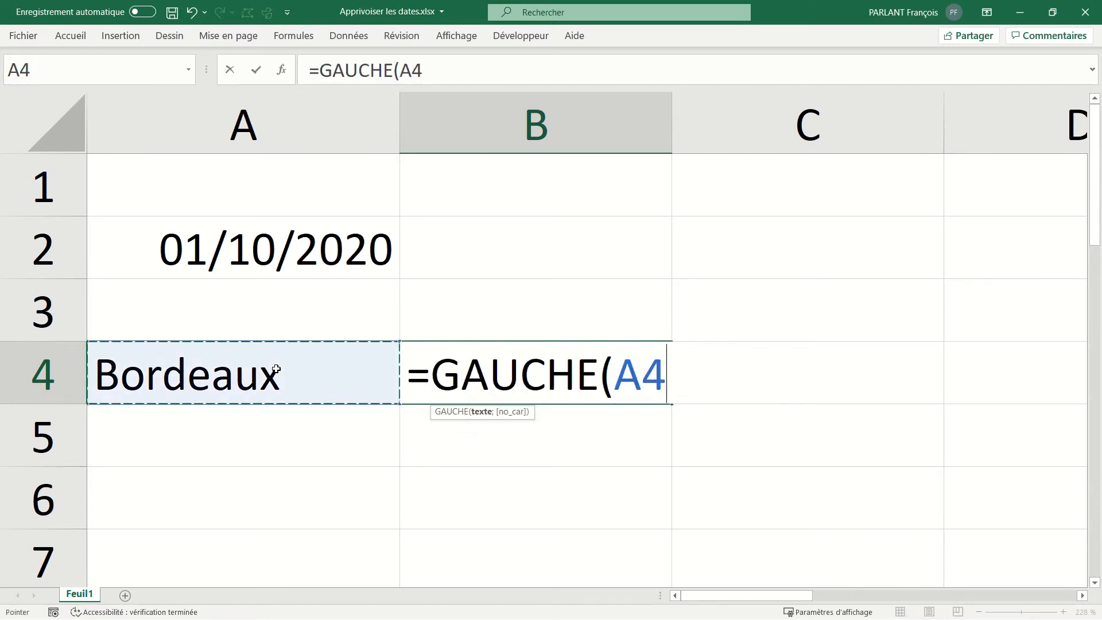
type(";")
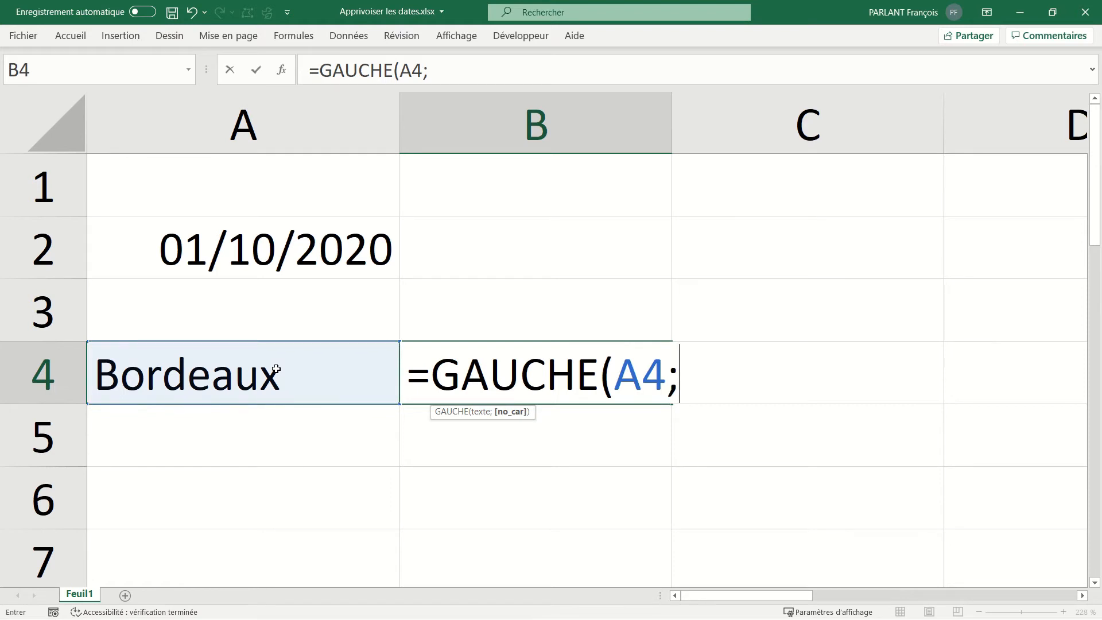
type("3)")
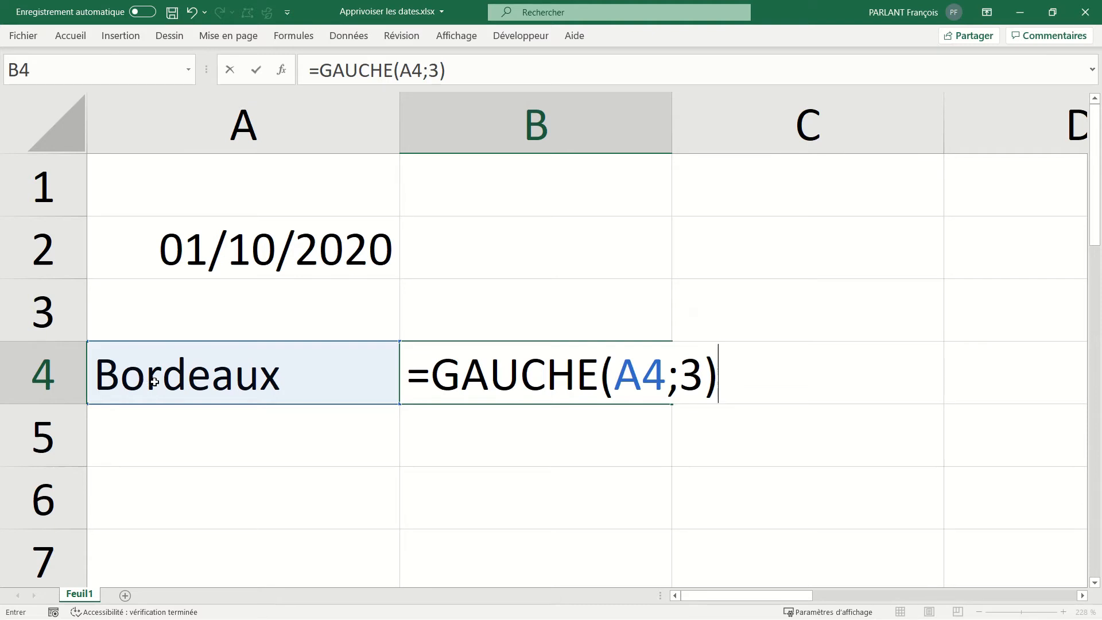
key("Return")
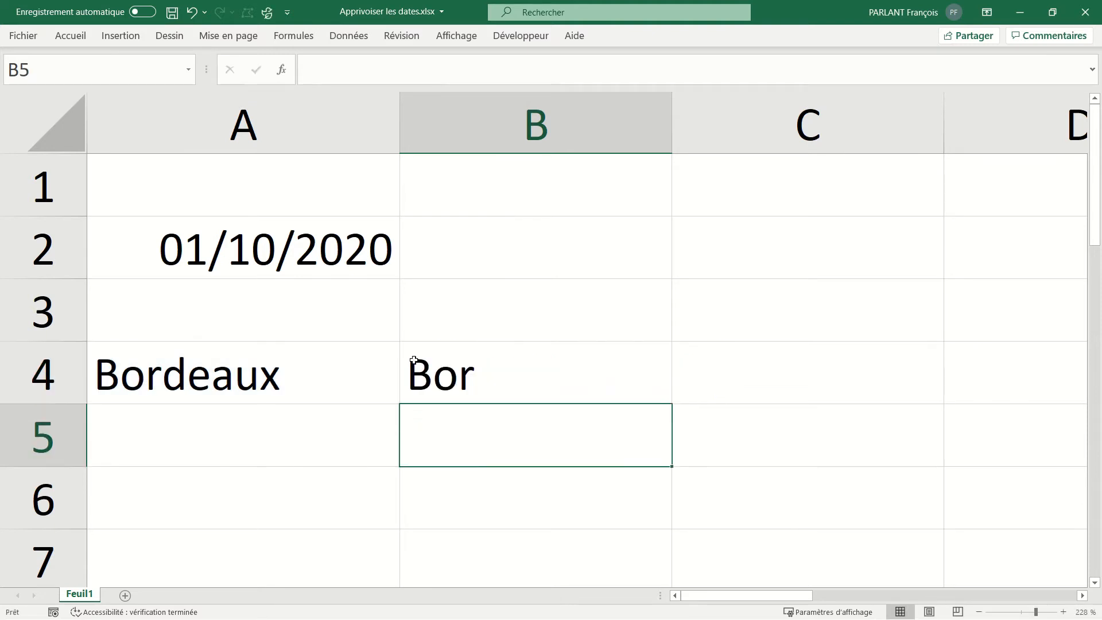
- Clear the text-extraction formula and its sample text from A4:B4
left_click(435, 359)
key("Delete")
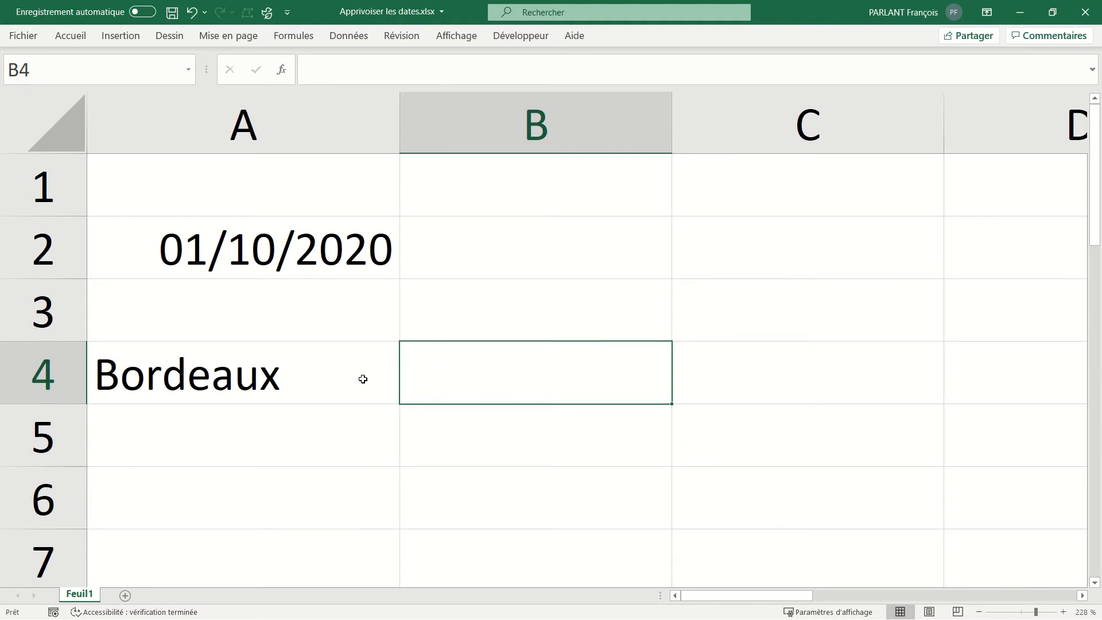
left_click_drag(310, 389, 459, 377)
key("Delete")
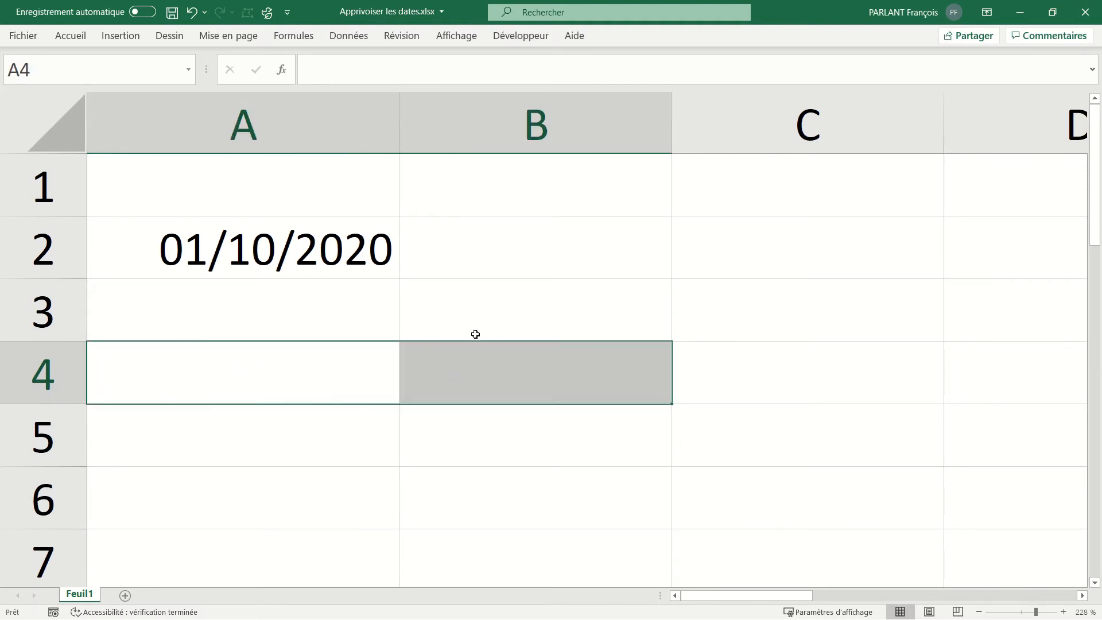
- Try to extract the first two characters of the date in A2 with =GAUCHE(A2;2) in B2, and clear the formula
left_click(473, 254)
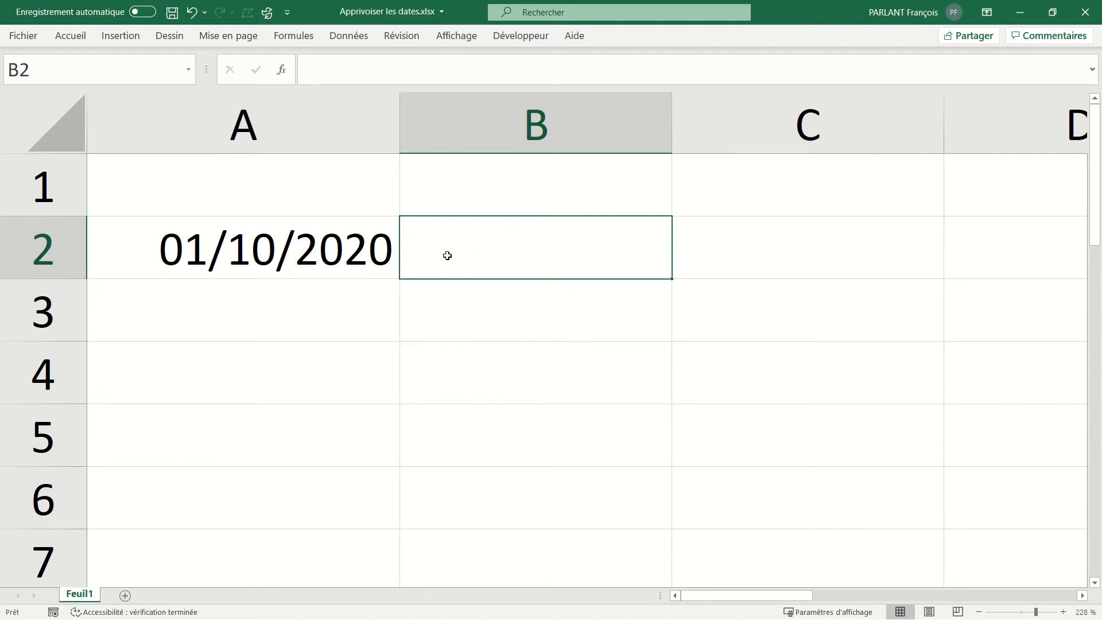
type("=gau")
key("Tab")
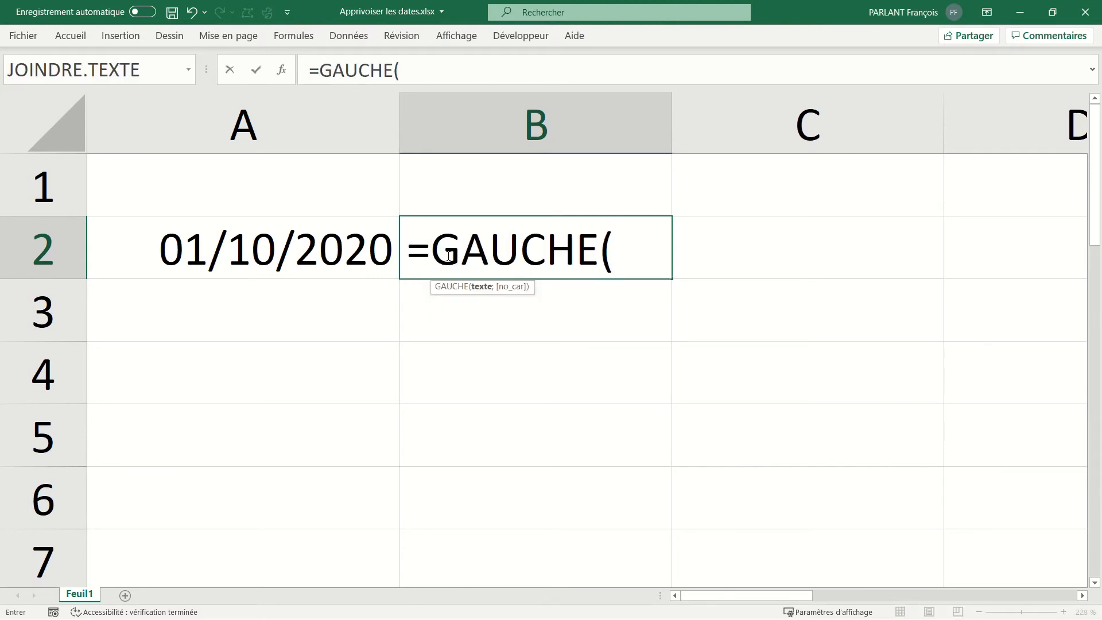
left_click(280, 260)
type(";")
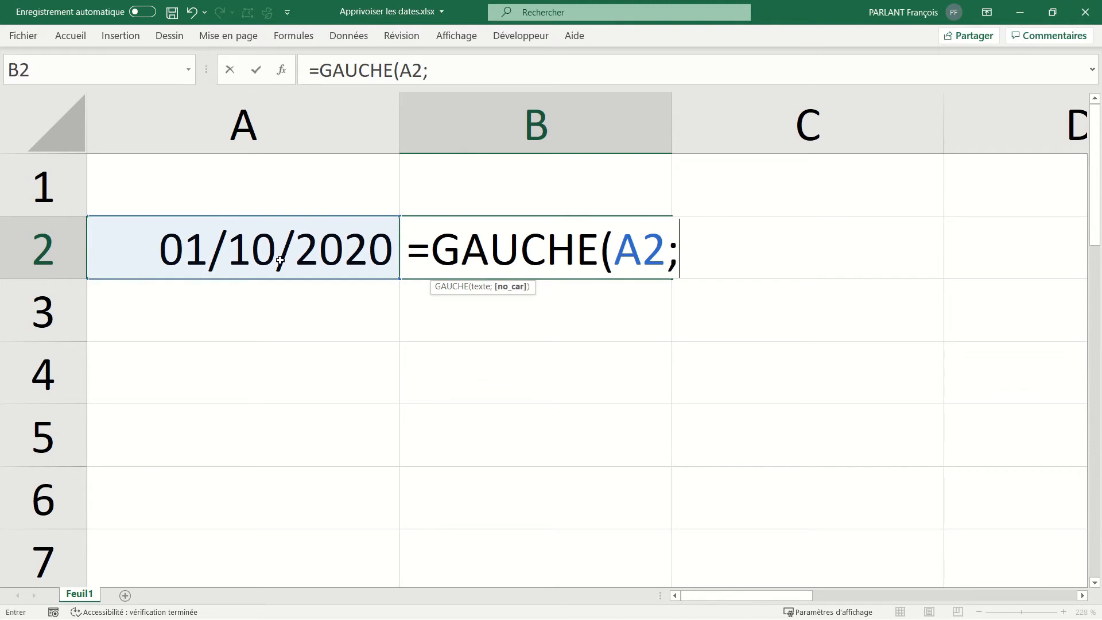
type("2")
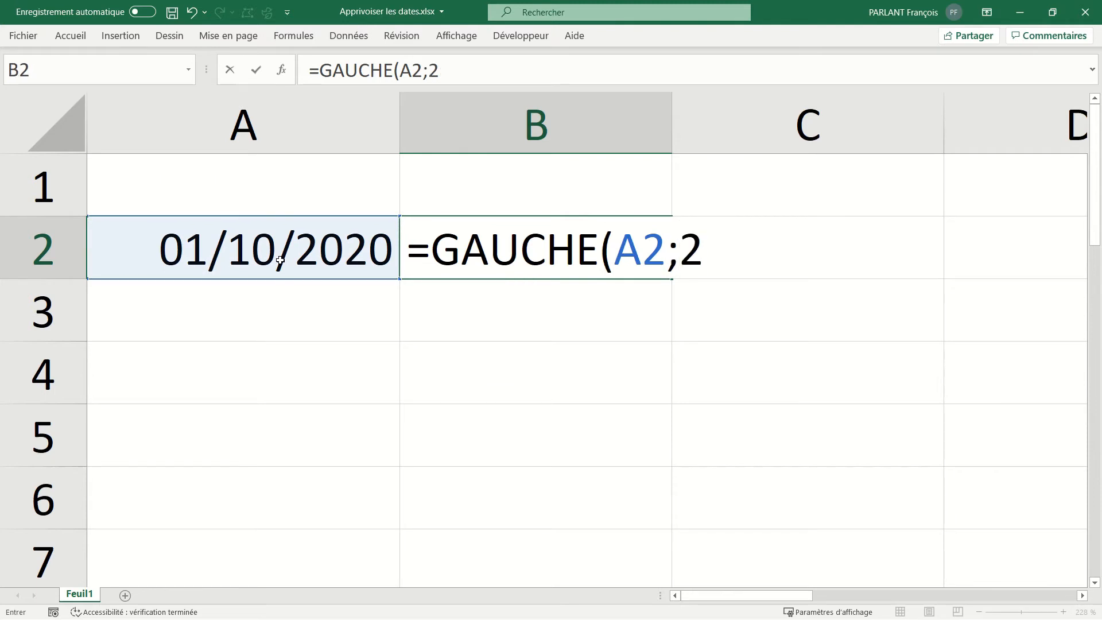
key("Return")
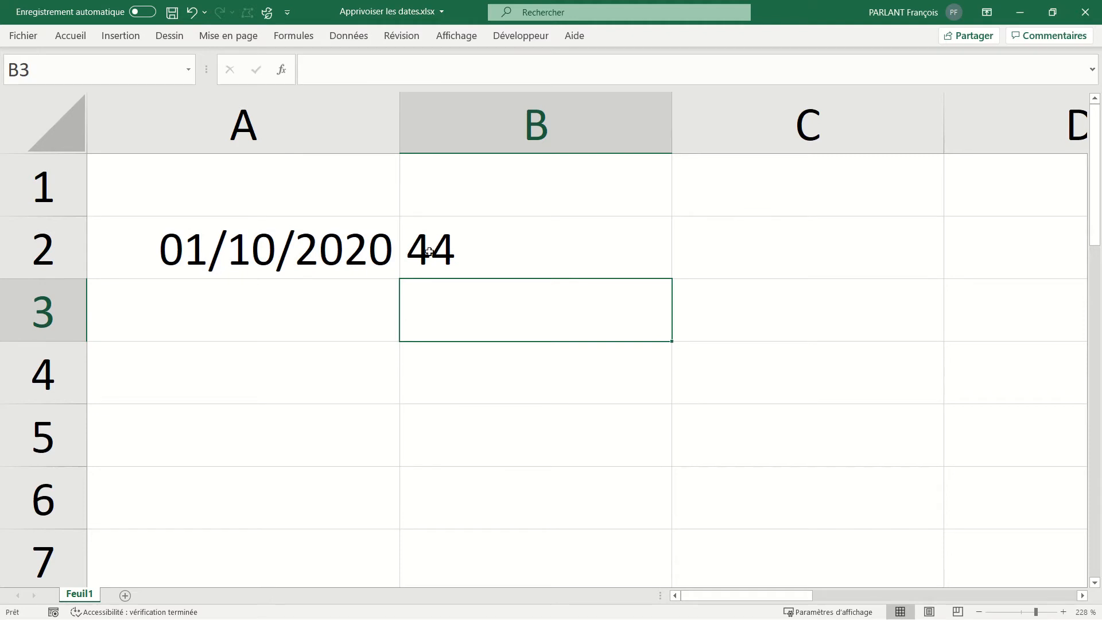
left_click(457, 249)
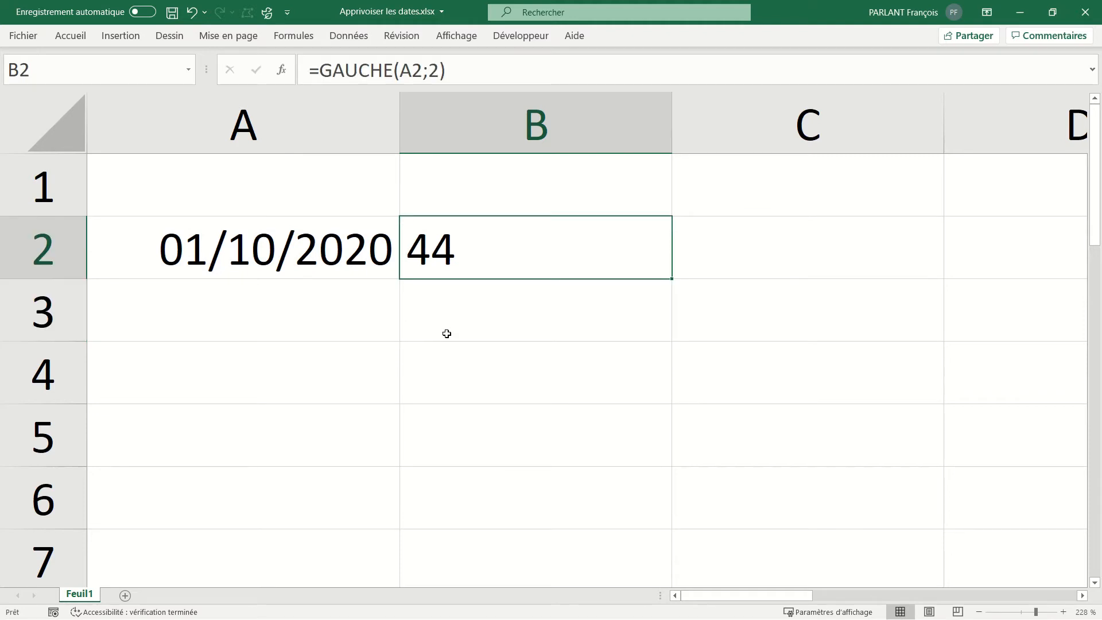
key("Delete")
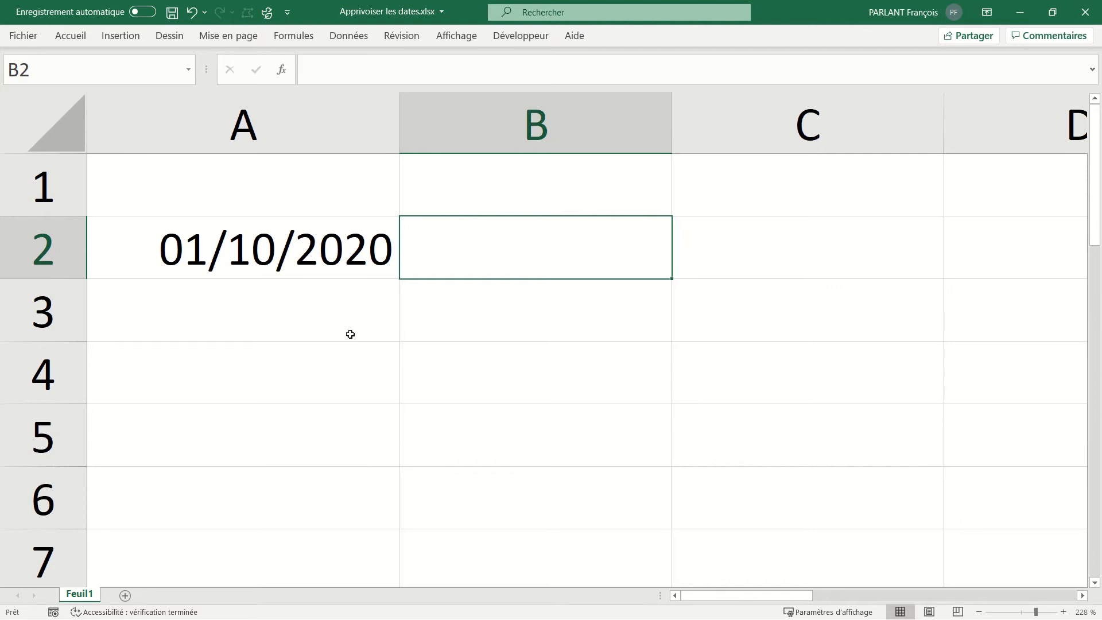
- Change the number format of the date in A2 to Standard
left_click(306, 254)
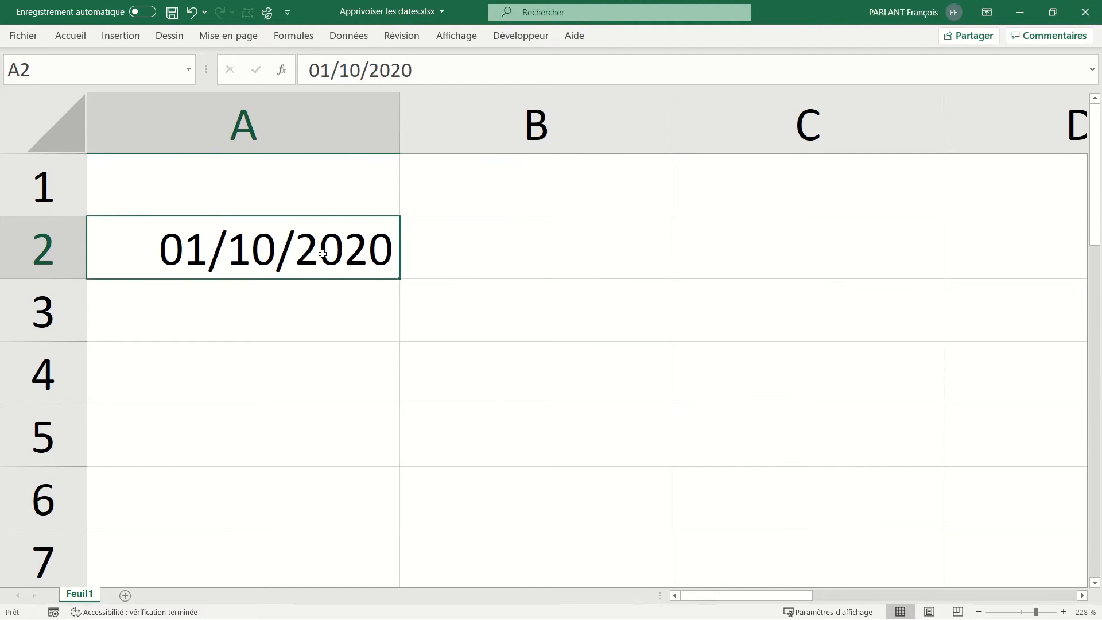
left_click(80, 38)
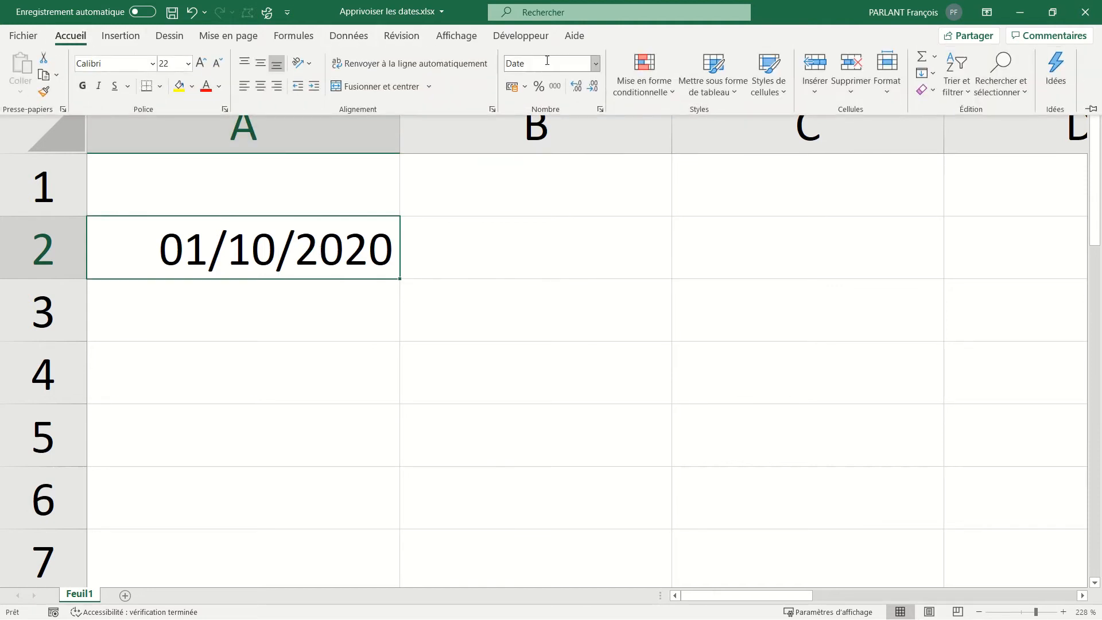
left_click(597, 65)
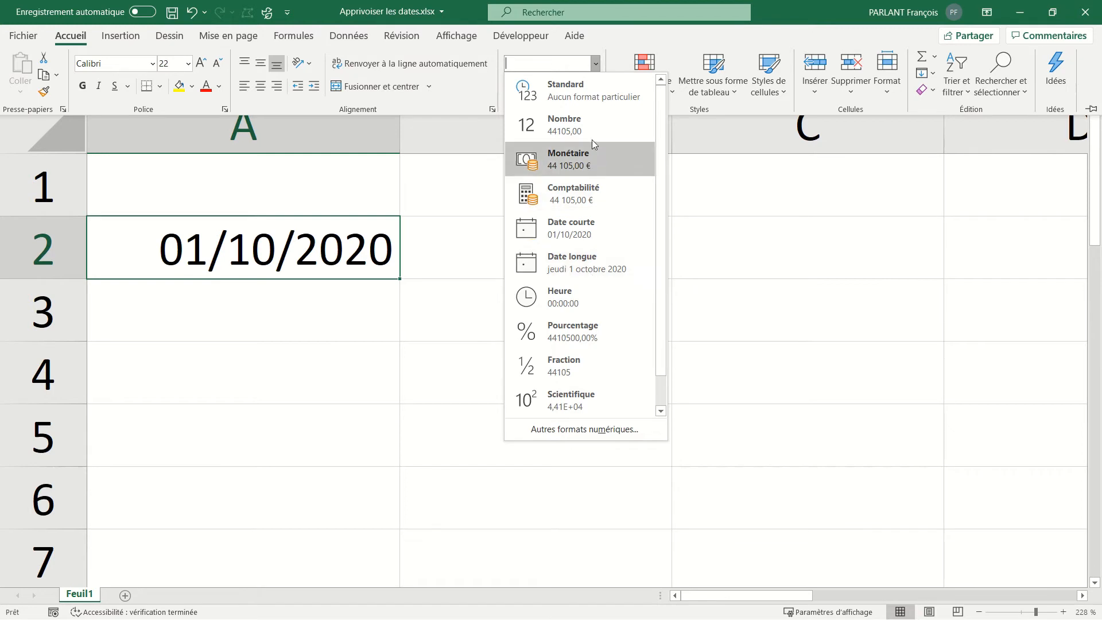
left_click(593, 99)
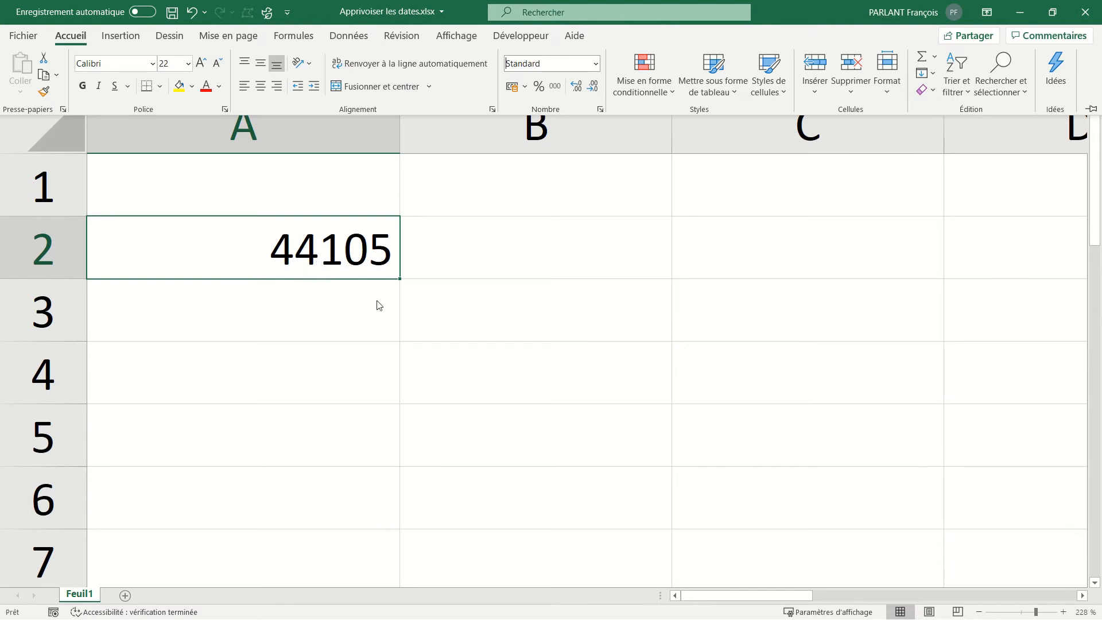
- Divide the serial number in A2 by the days in a year with the formula =A2/365 in B2
left_click(589, 256)
left_click(588, 255)
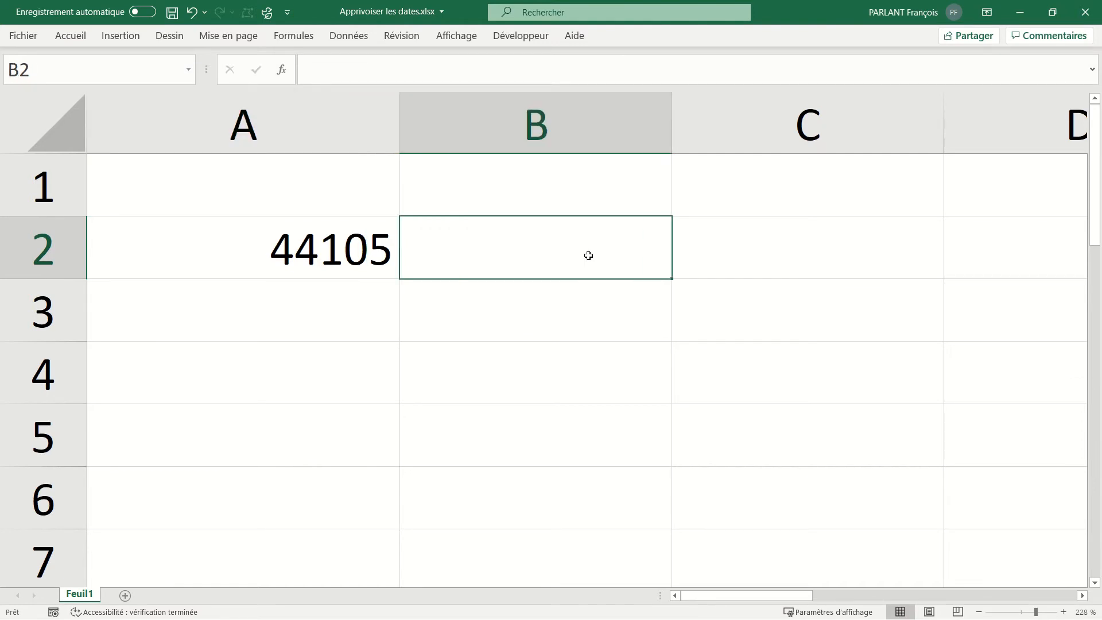
type("=")
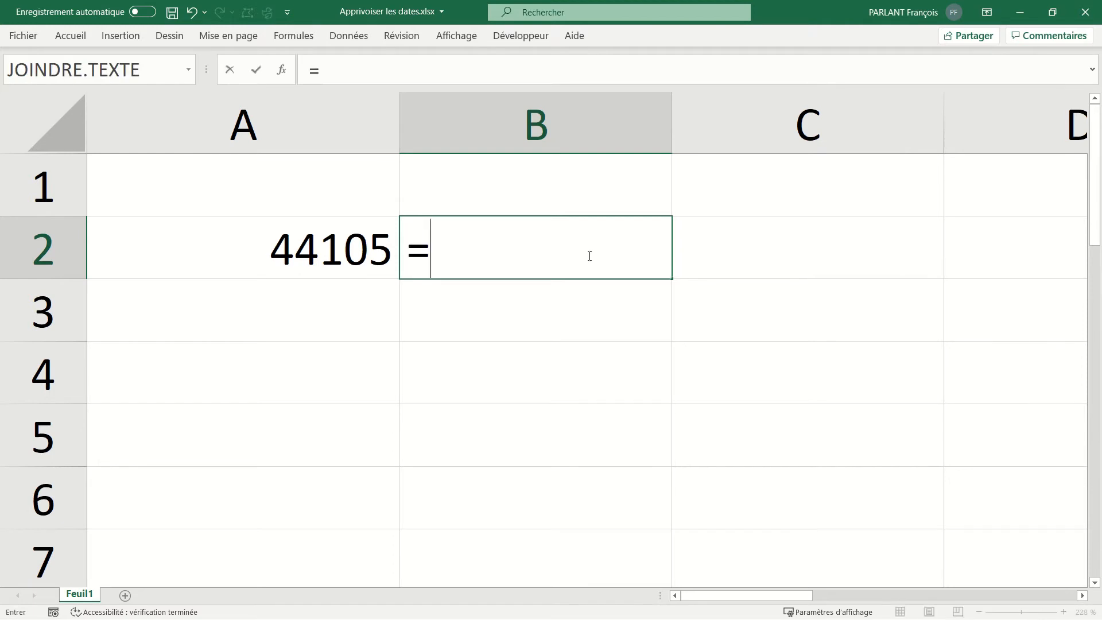
left_click(356, 258)
type("/365")
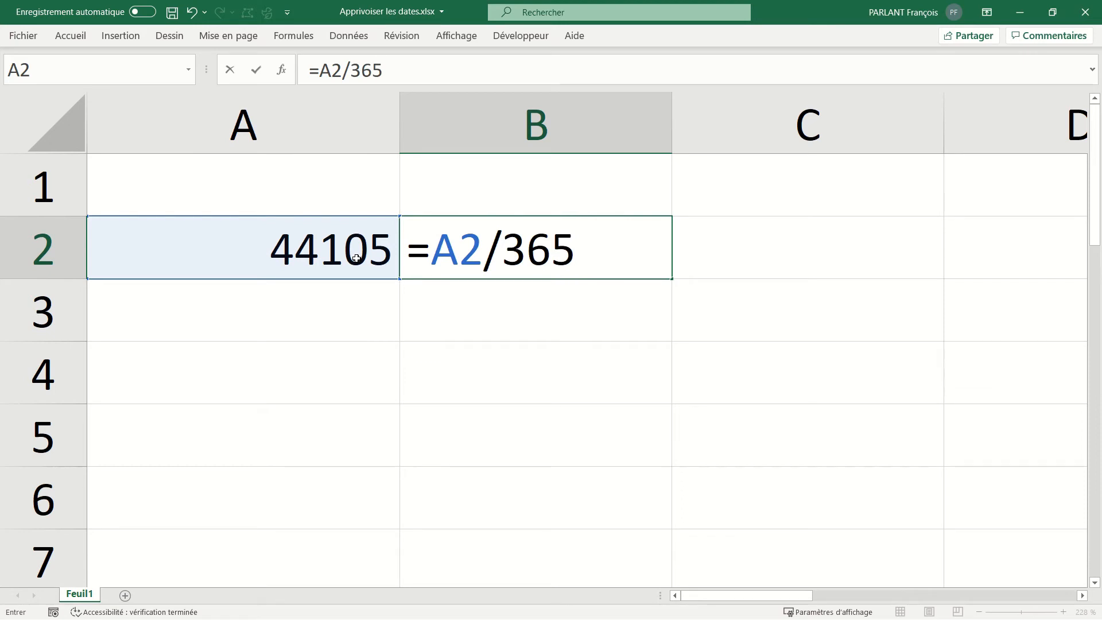
key("Return")
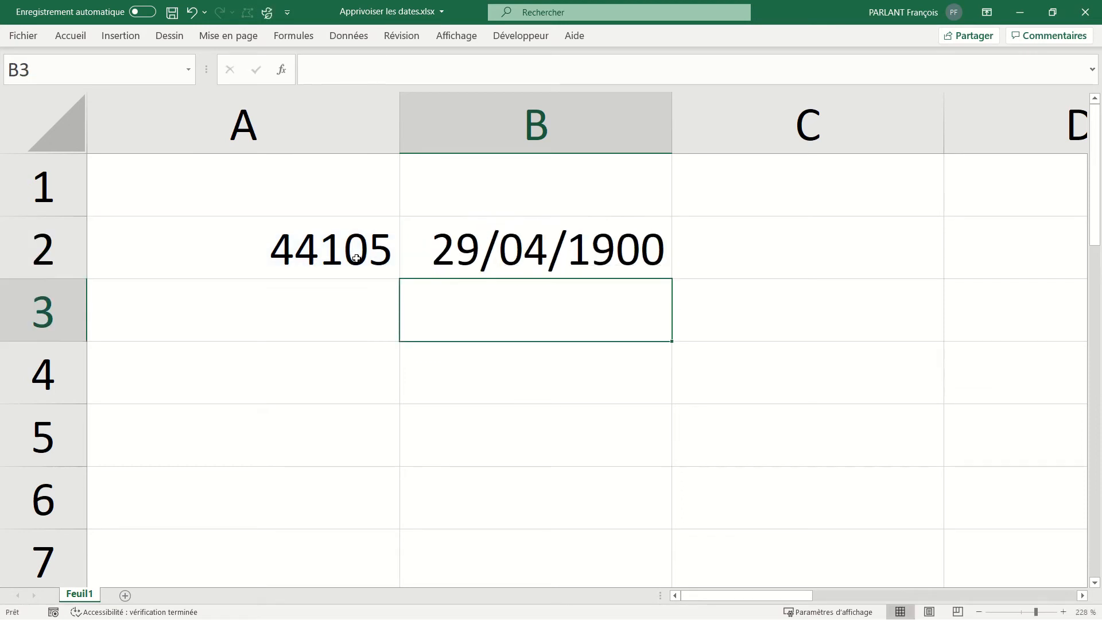
- Set the number format of B2 to Standard and clear the division formula from the cell
left_click(505, 240)
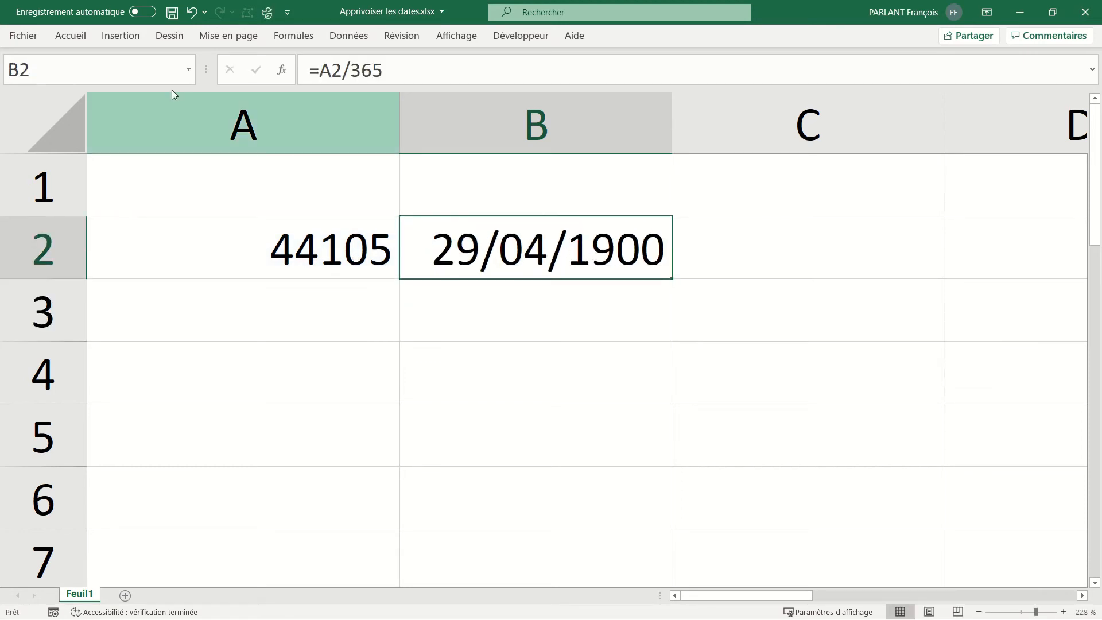
left_click(68, 40)
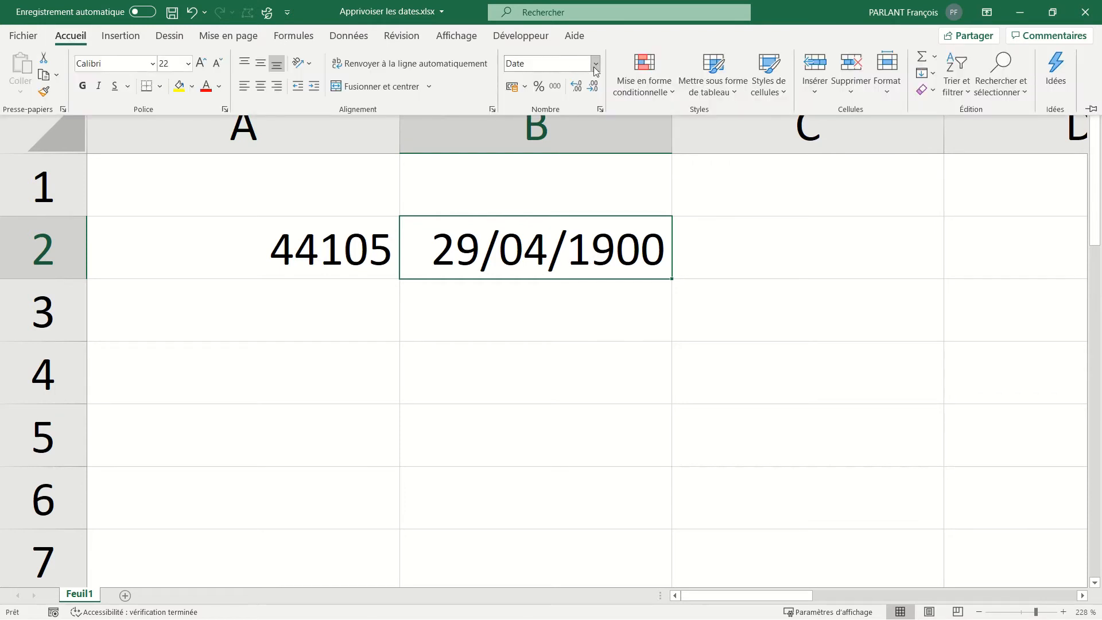
left_click(597, 67)
left_click(588, 81)
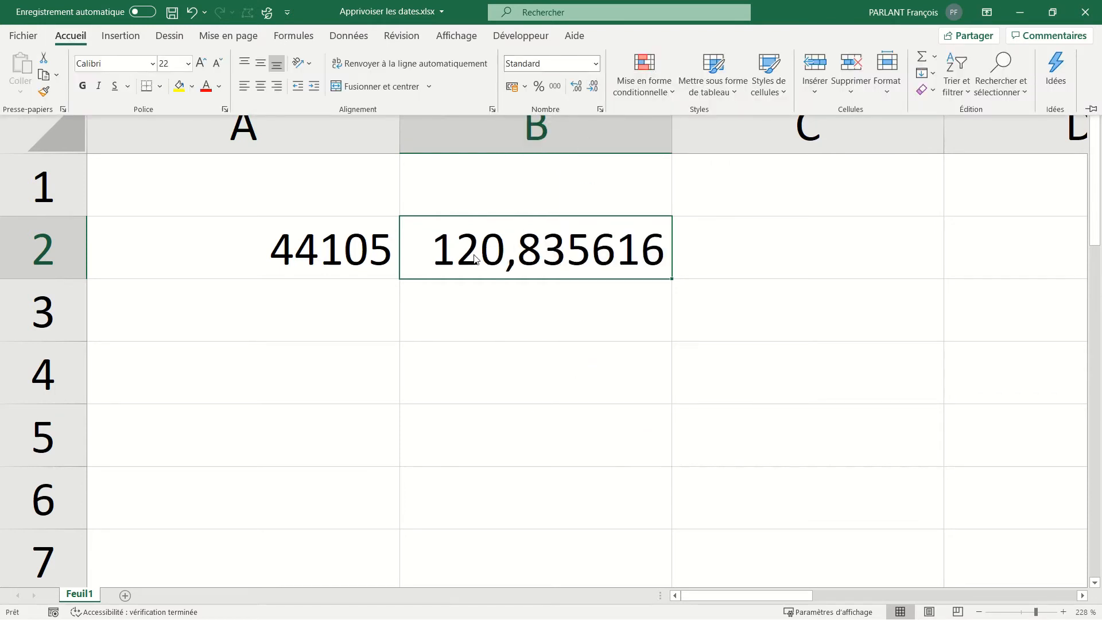
left_click(352, 252)
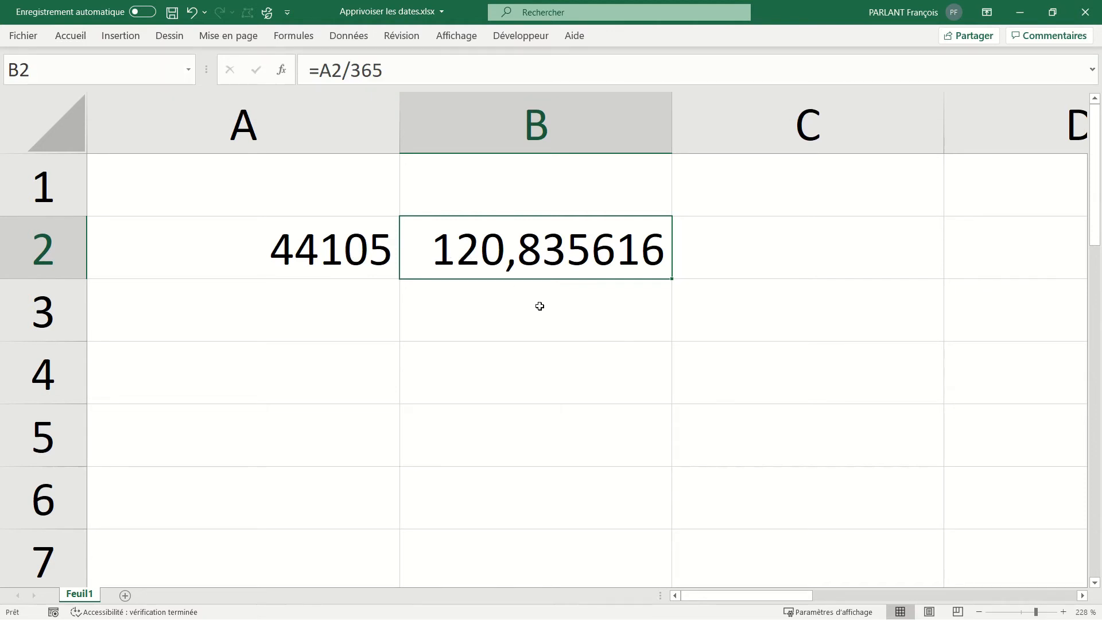
key("Delete")
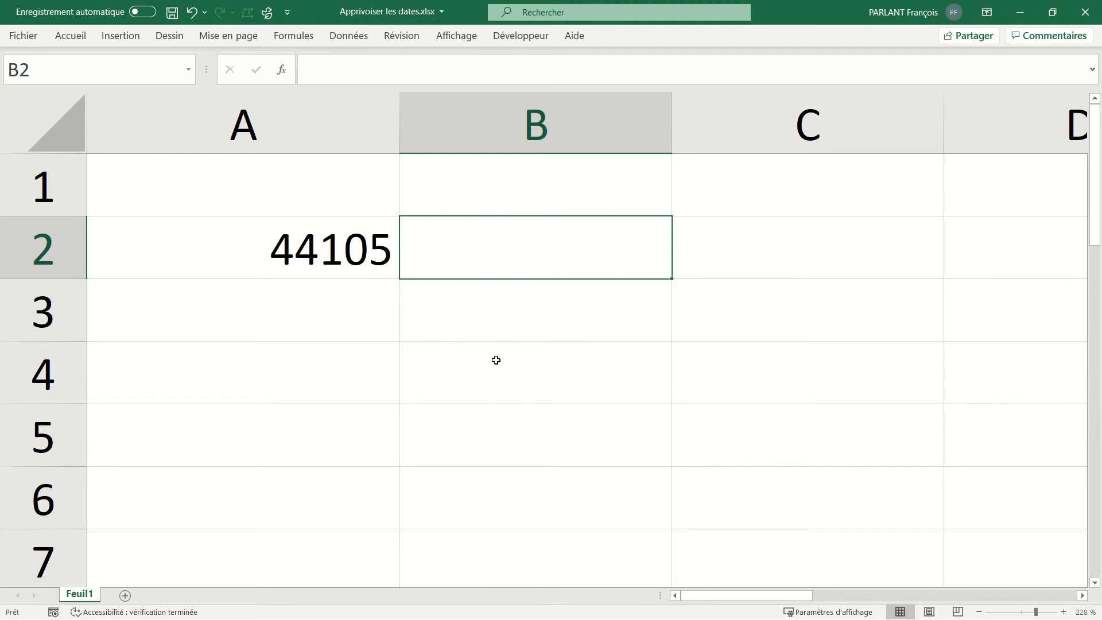
- Enter the value 1 in the date-formatted cell A4
left_click(352, 363)
type("1")
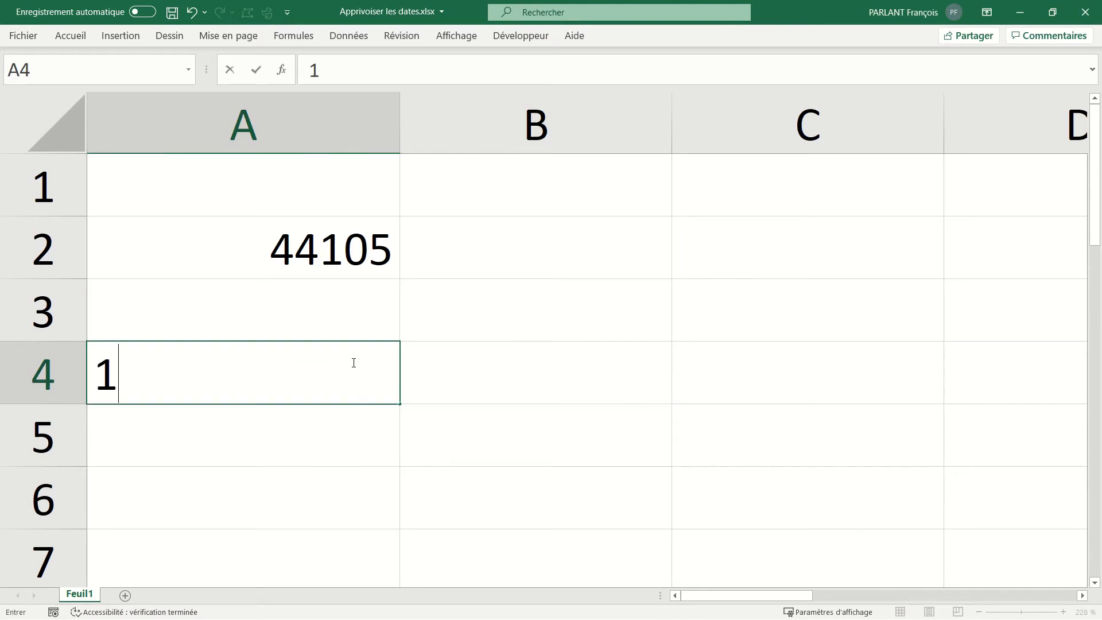
key("Return")
left_click(323, 365)
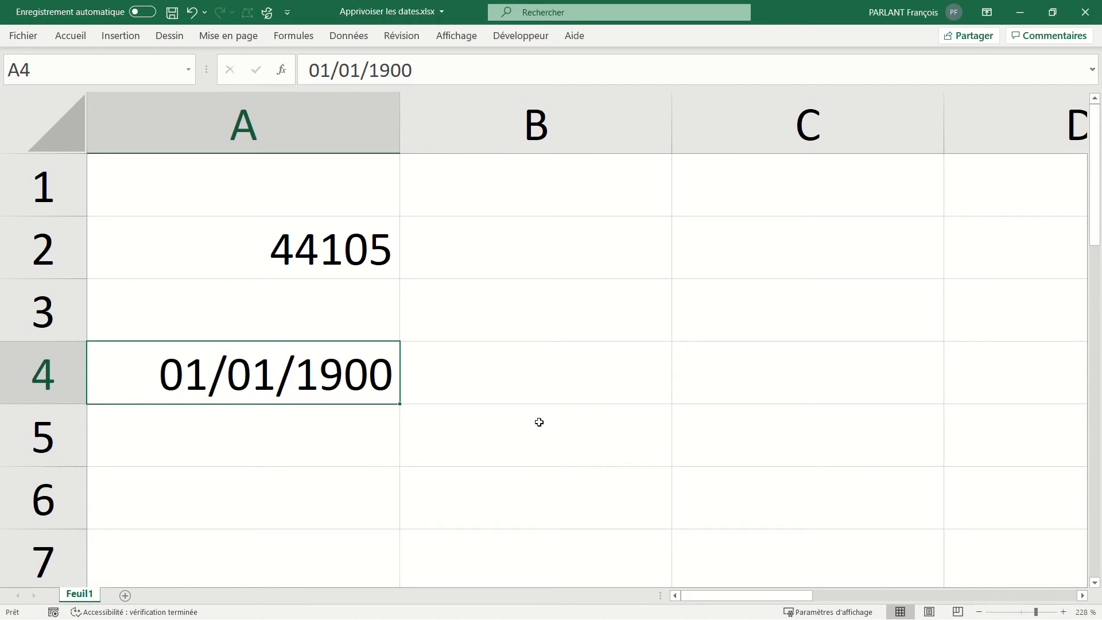
- Enter the test values 0 in A5 and -1 in A6 below the first date
left_click(371, 435)
type("0")
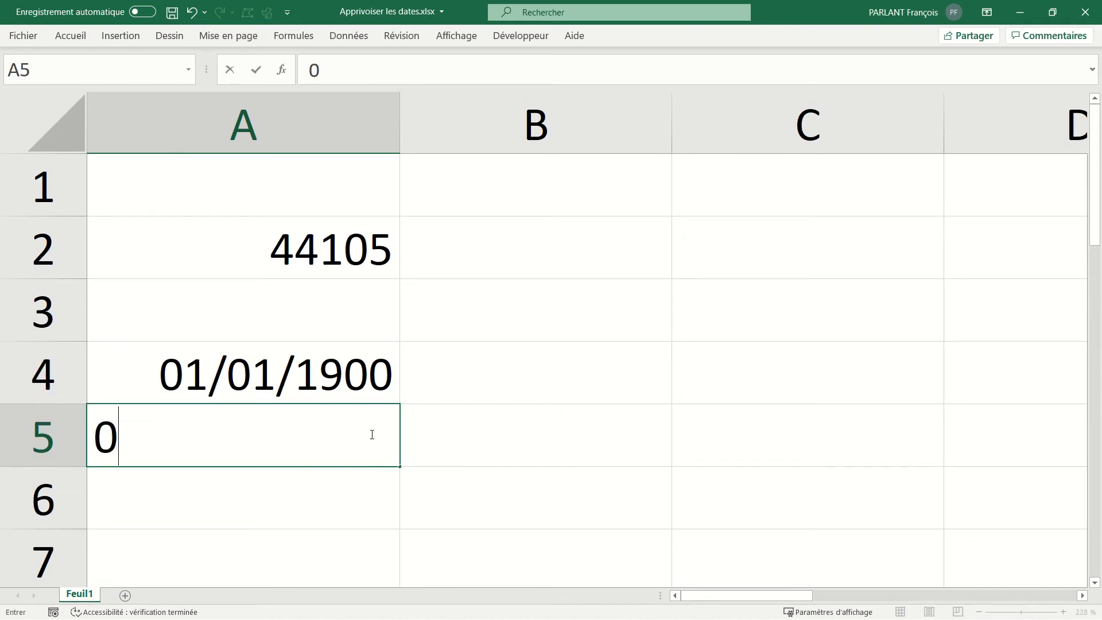
key("Return")
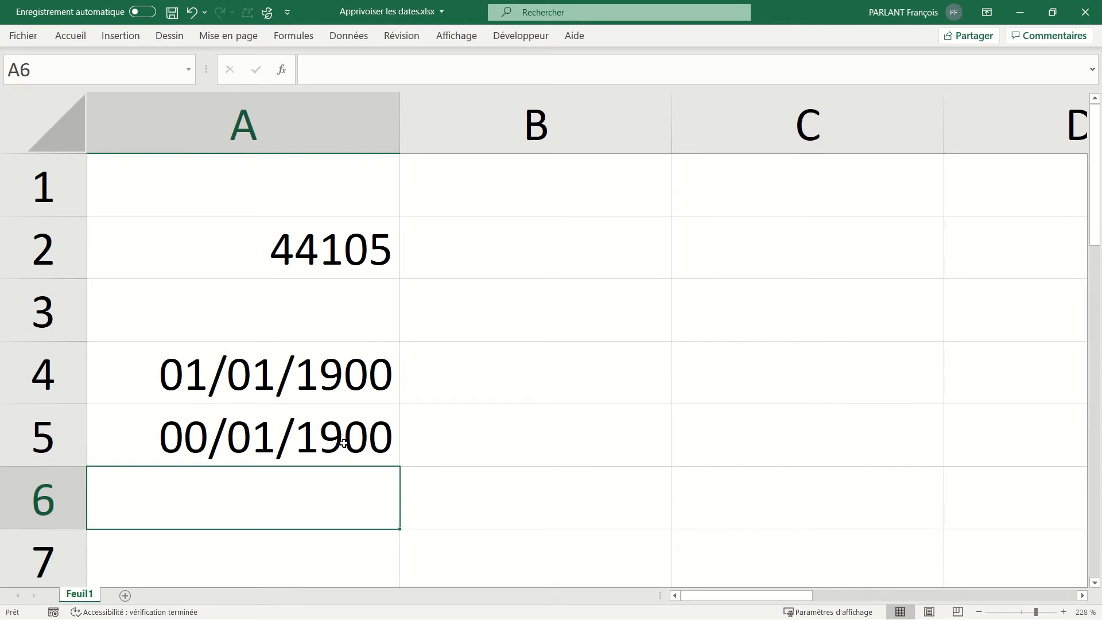
type("-1")
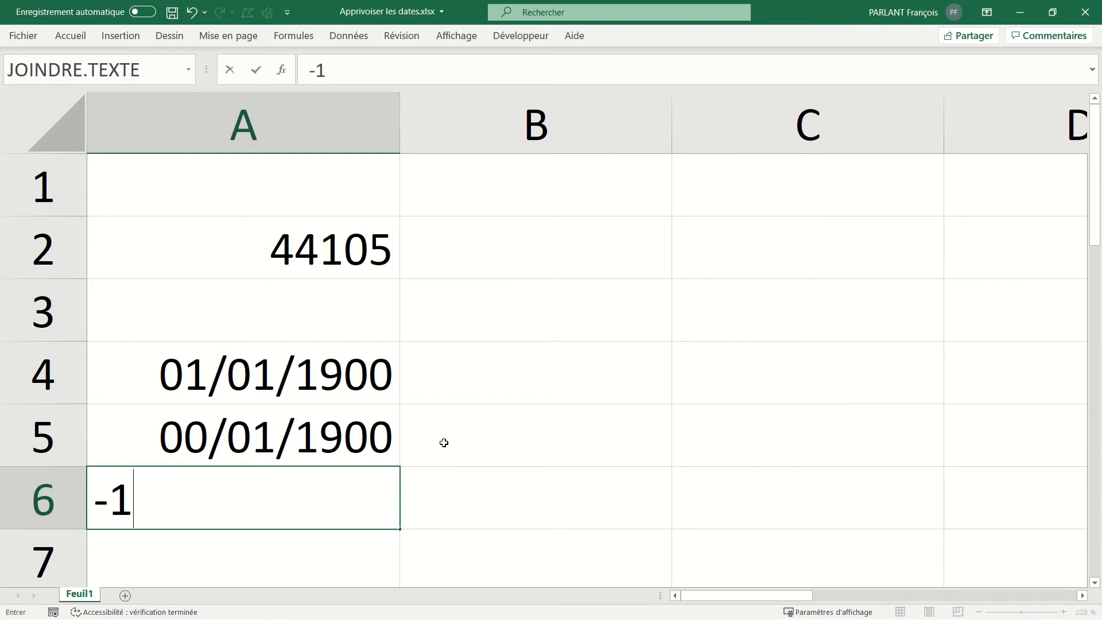
key("Return")
left_click(326, 413)
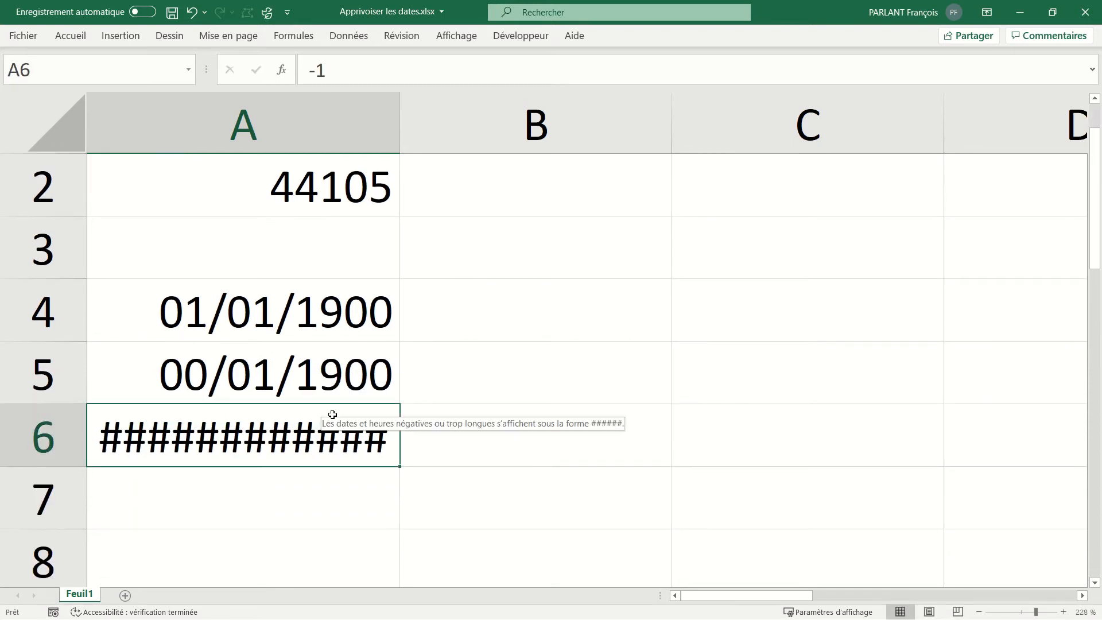
- Widen column A to 26,42 and narrow it again to just fit the dates
left_click_drag(405, 133, 760, 207)
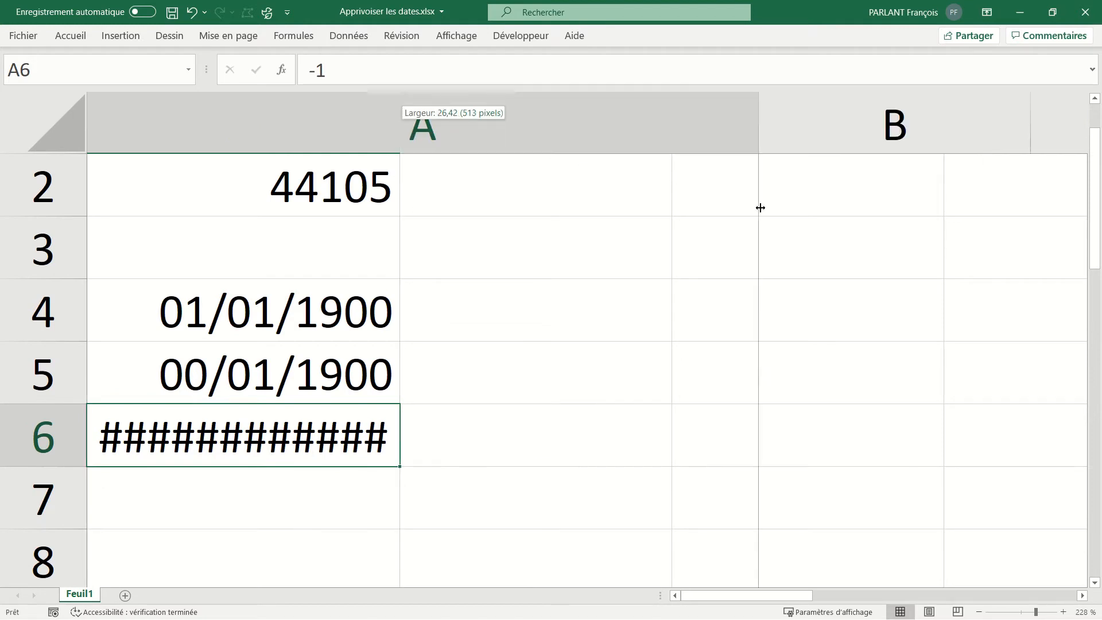
left_click_drag(759, 129, 758, 129)
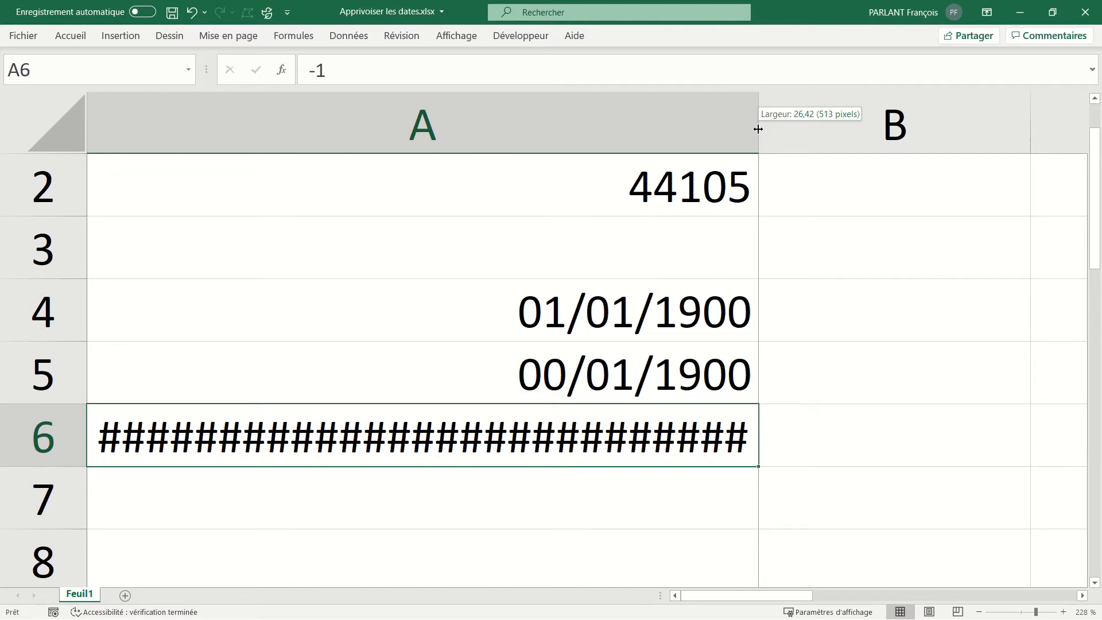
left_click_drag(758, 129, 384, 135)
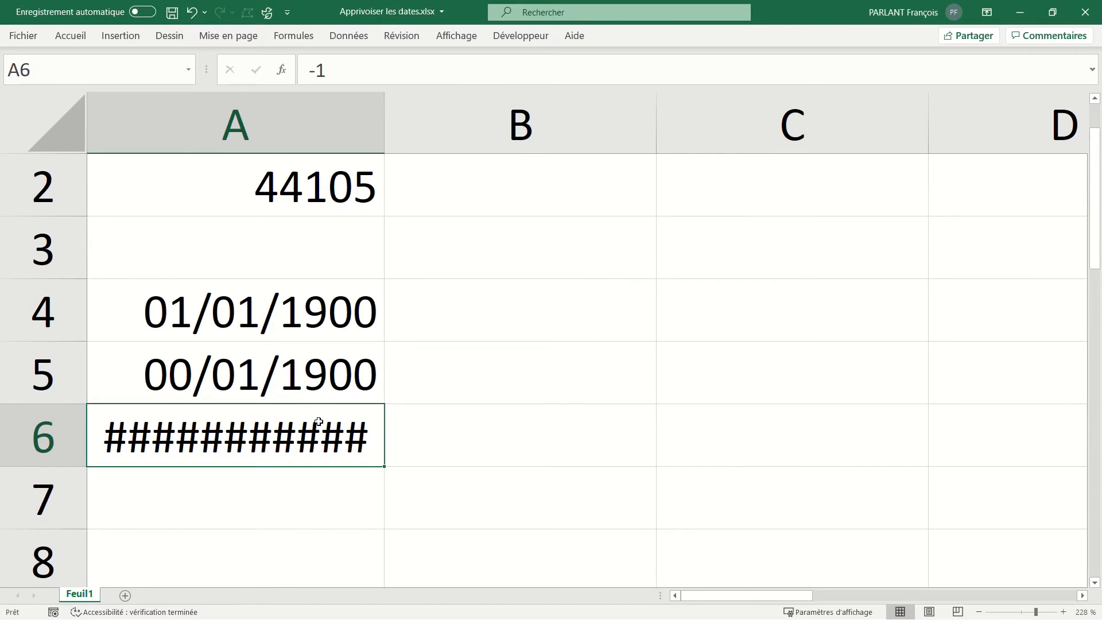
- Clear the test values from A5:A6
left_click_drag(316, 372, 313, 438)
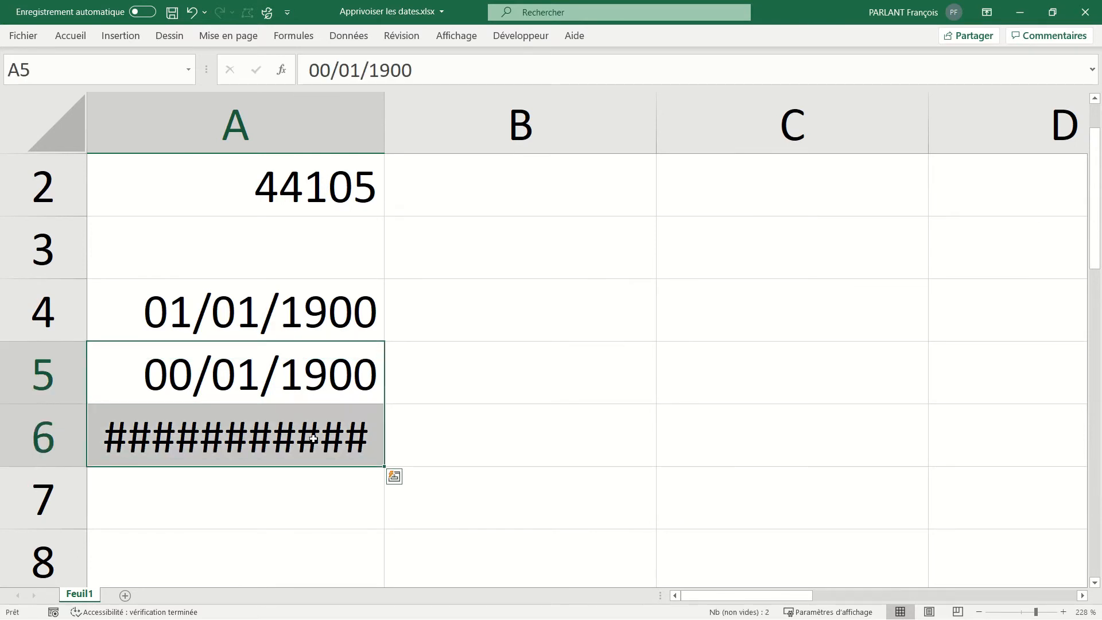
key("Delete")
left_click(630, 390)
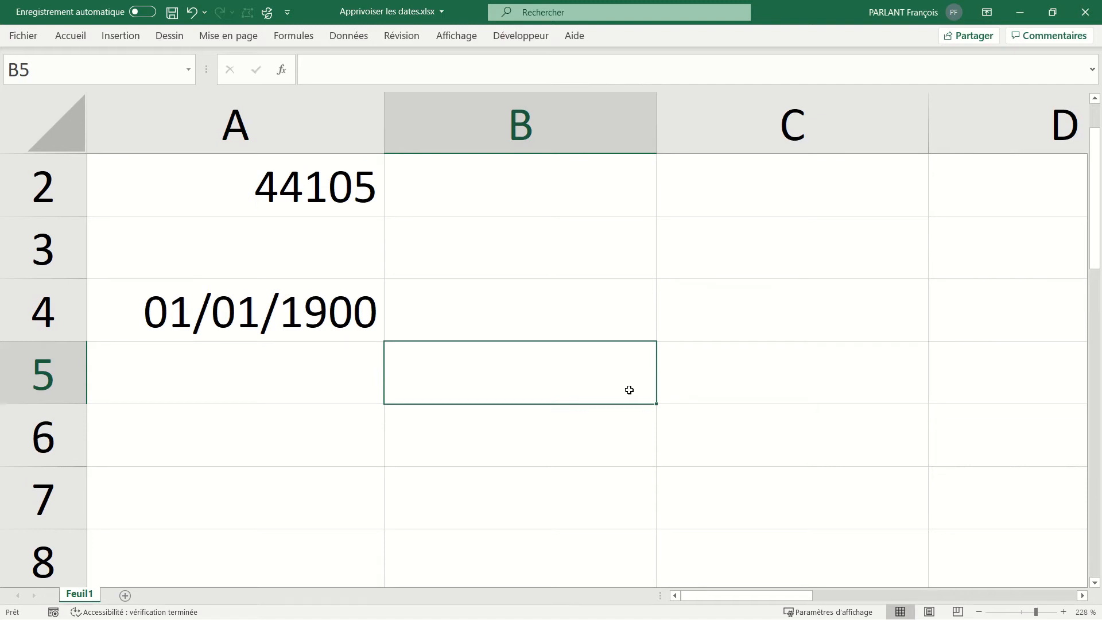
scroll(581, 286, "up", 1)
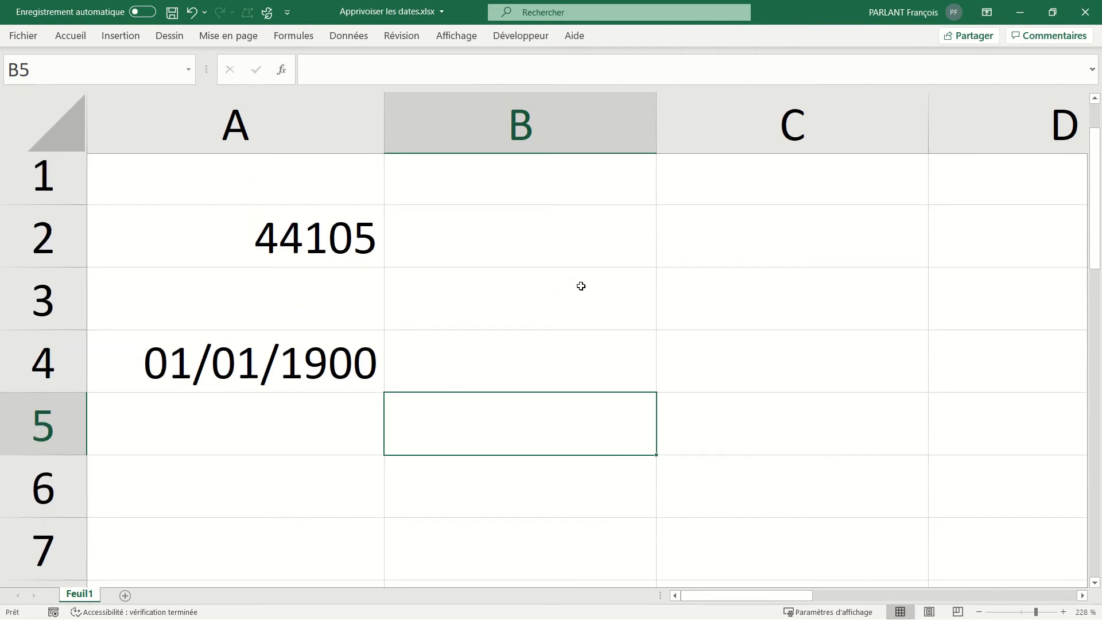
- Extract the day from the date in A2 with the formula =JOUR(A2) in cell B2
left_click(338, 263)
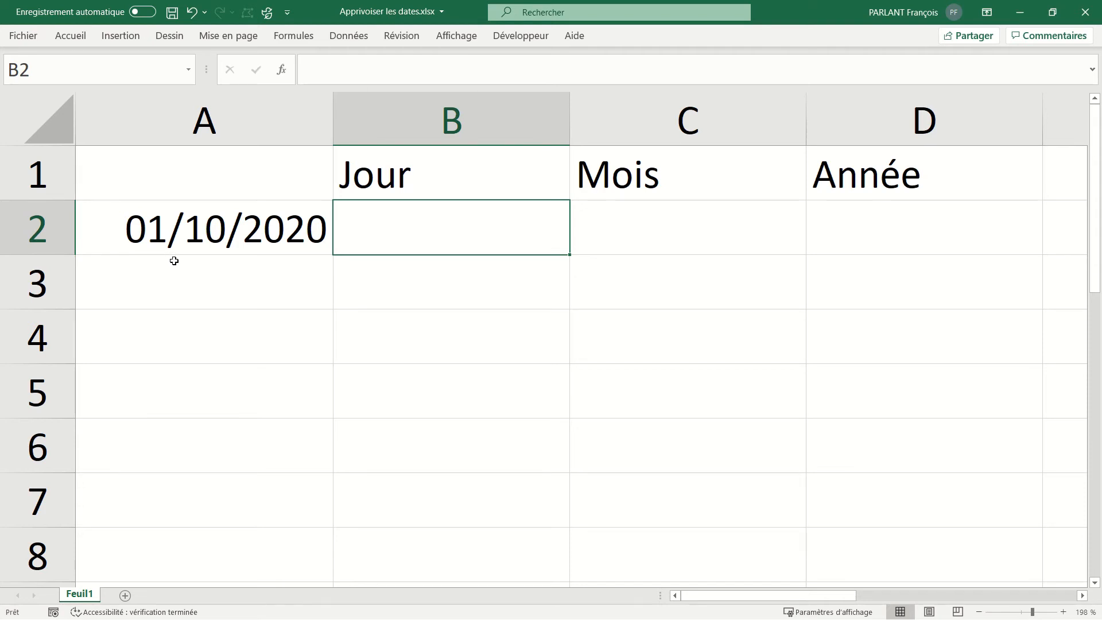
type("=jou")
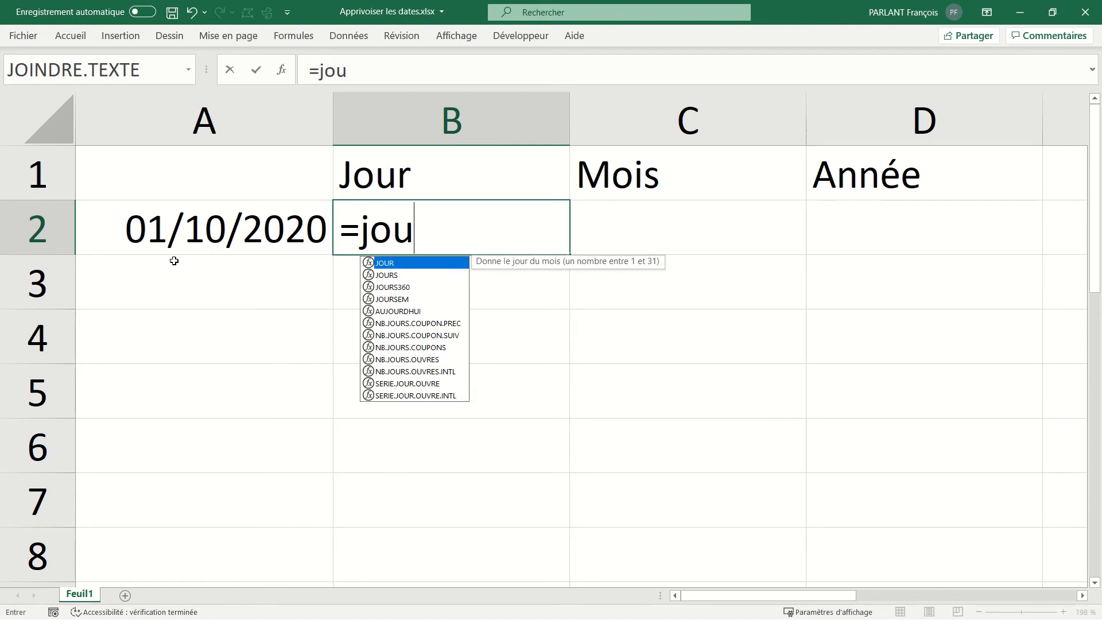
key("Tab")
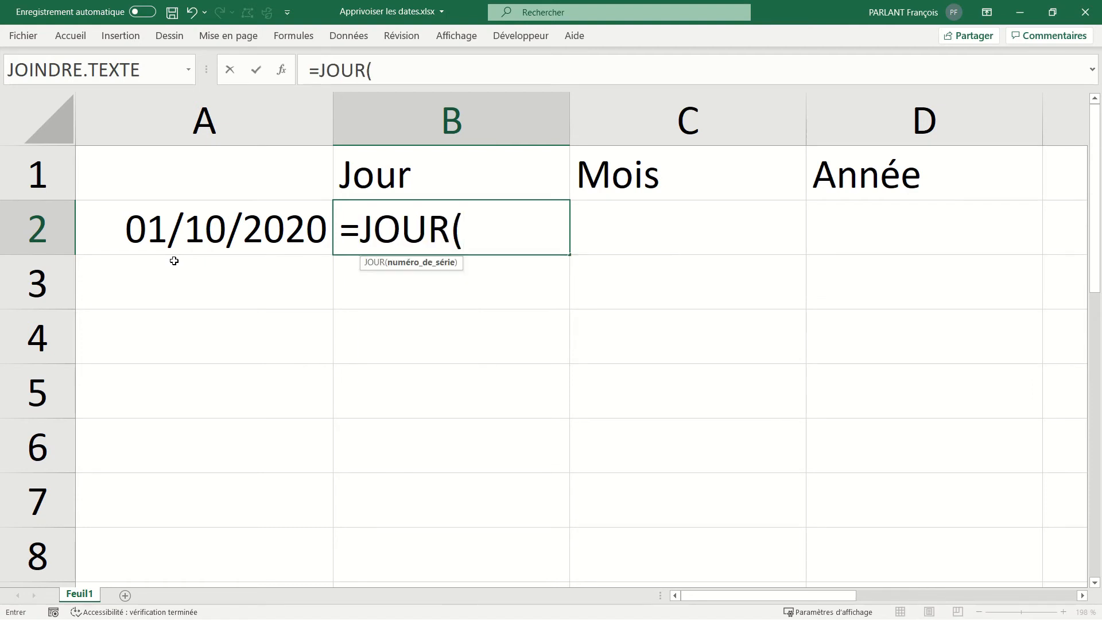
left_click(208, 235)
type(")")
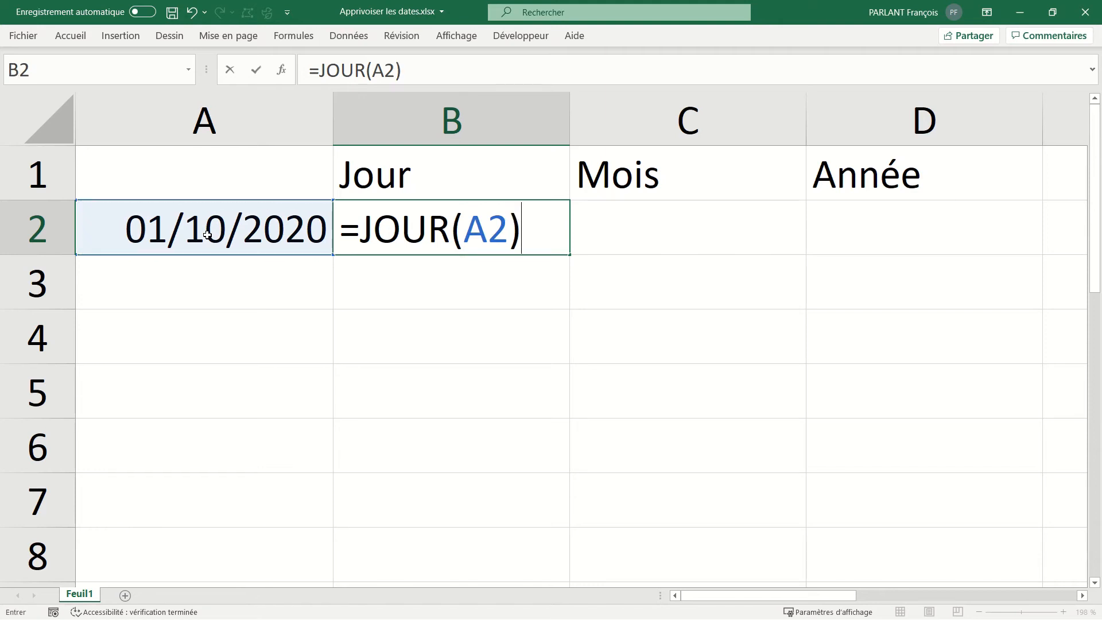
key("Return")
left_click(414, 233)
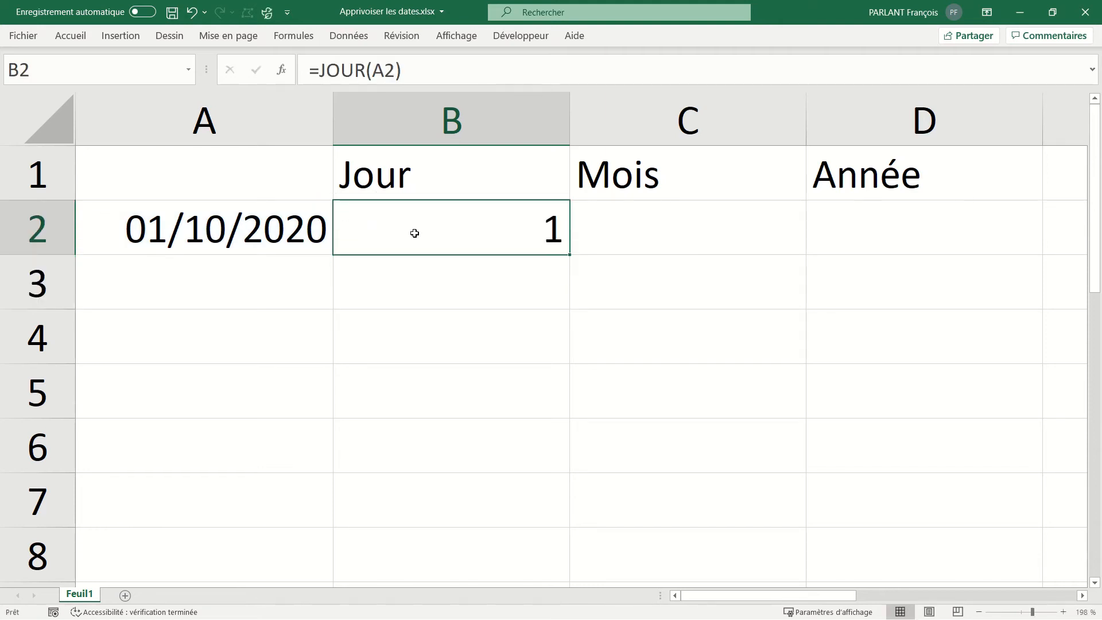
- Extract the month from the date in A2 with a MOIS formula referencing A2 in cell C2
left_click(685, 225)
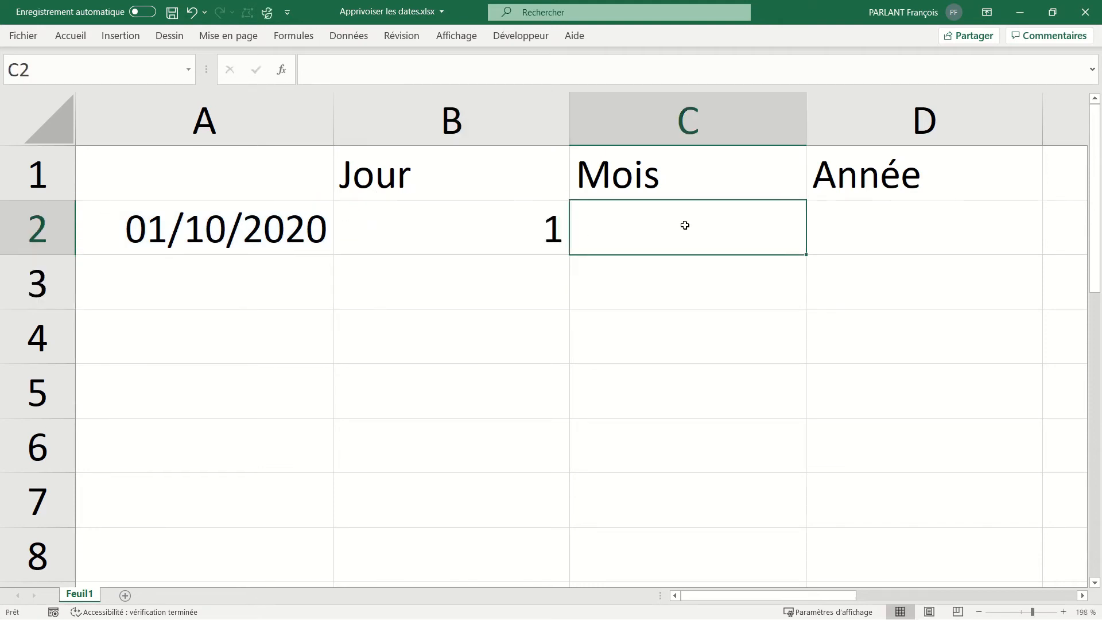
type("=moi")
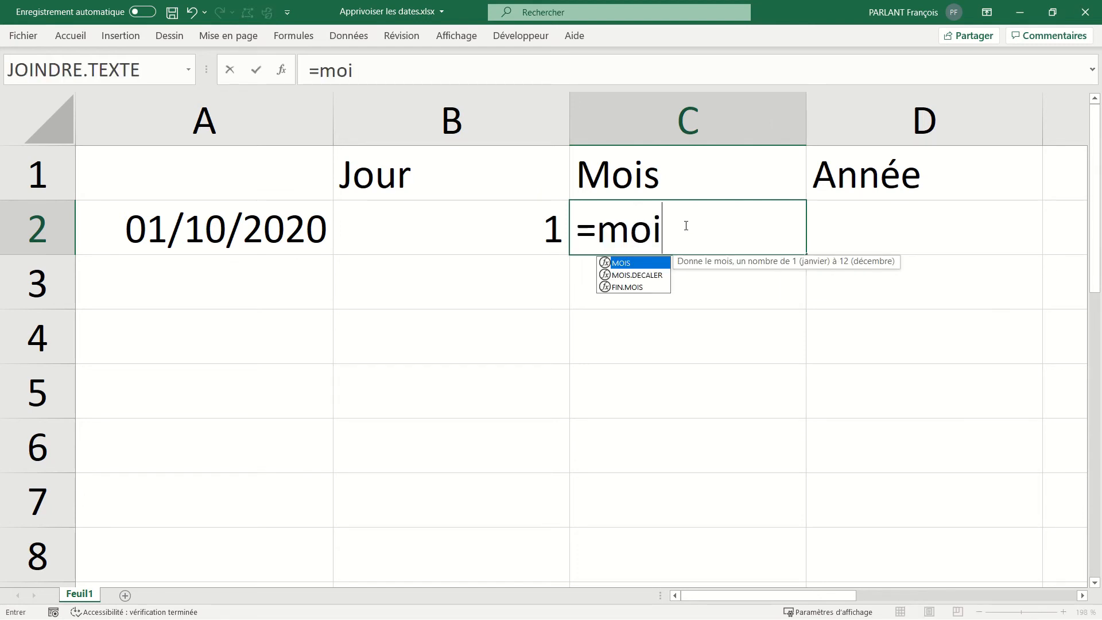
key("Tab")
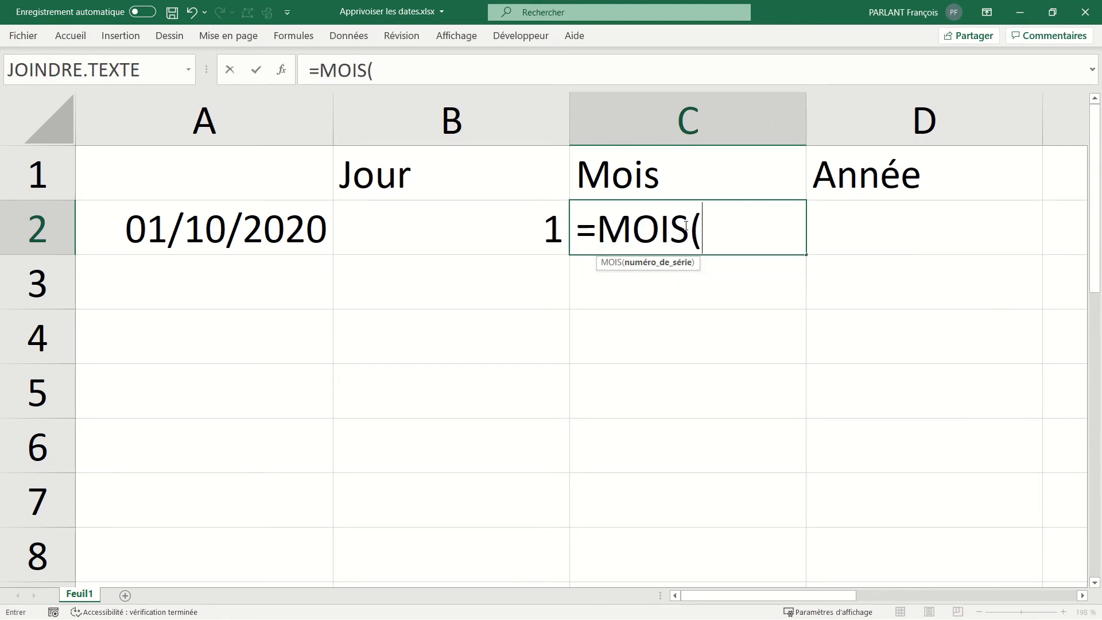
left_click(280, 226)
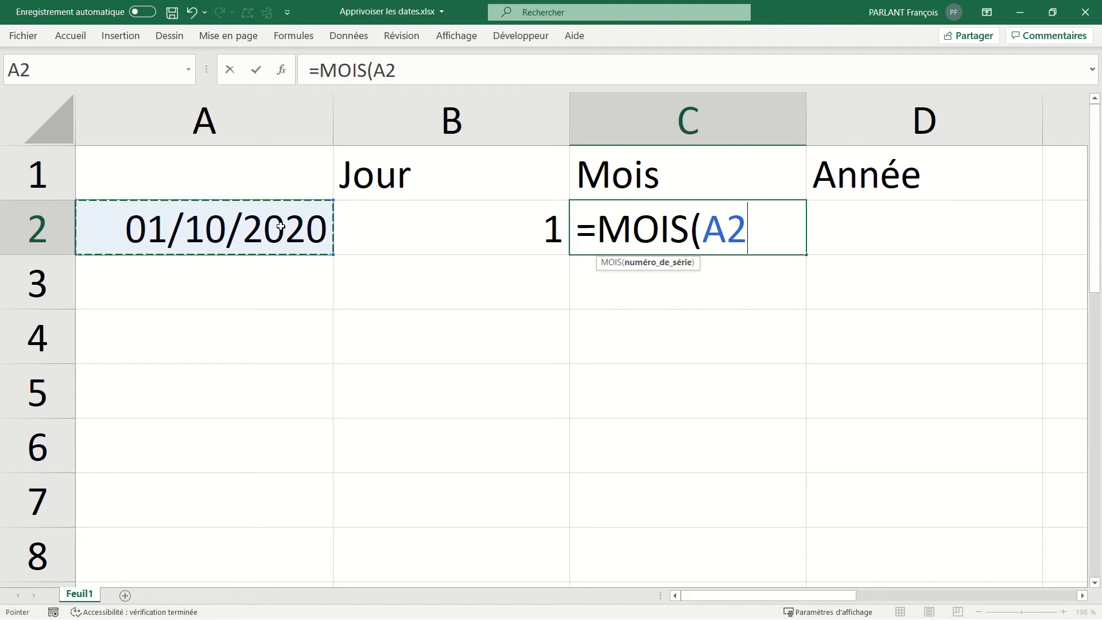
key("Return")
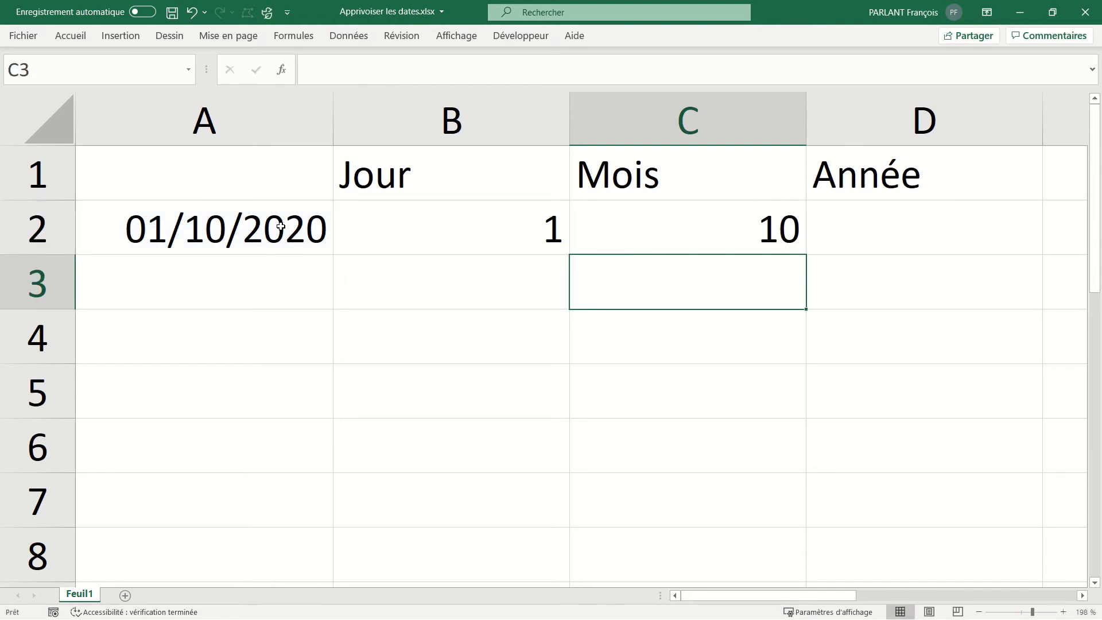
- Extract the year from the date in A2 with the formula =ANNEE(A2) in cell D2
left_click(866, 228)
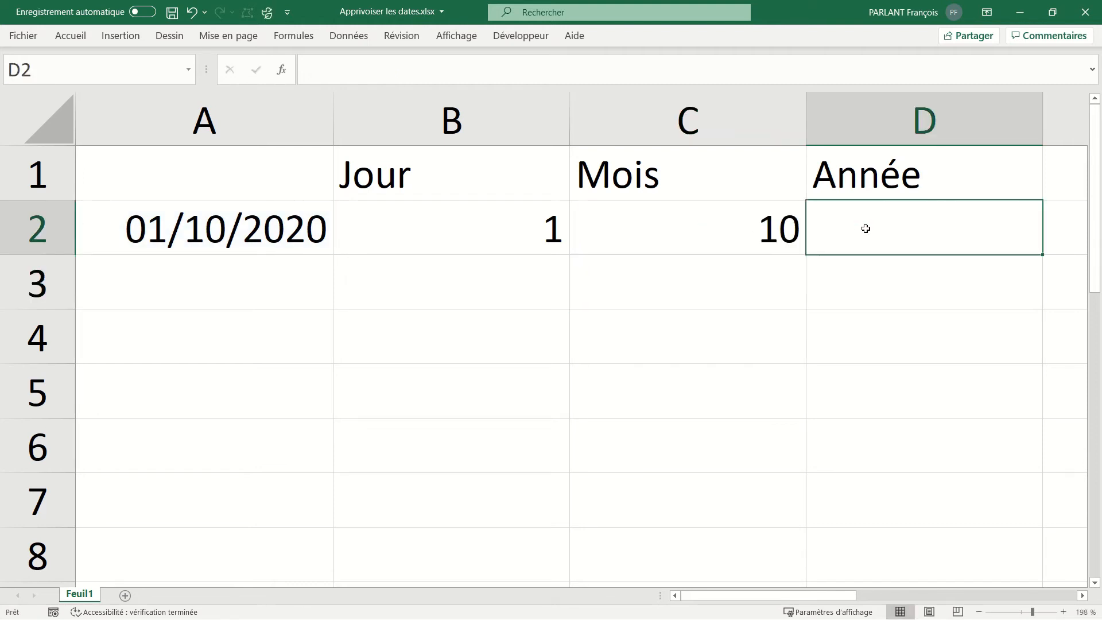
type("=an")
key("Tab")
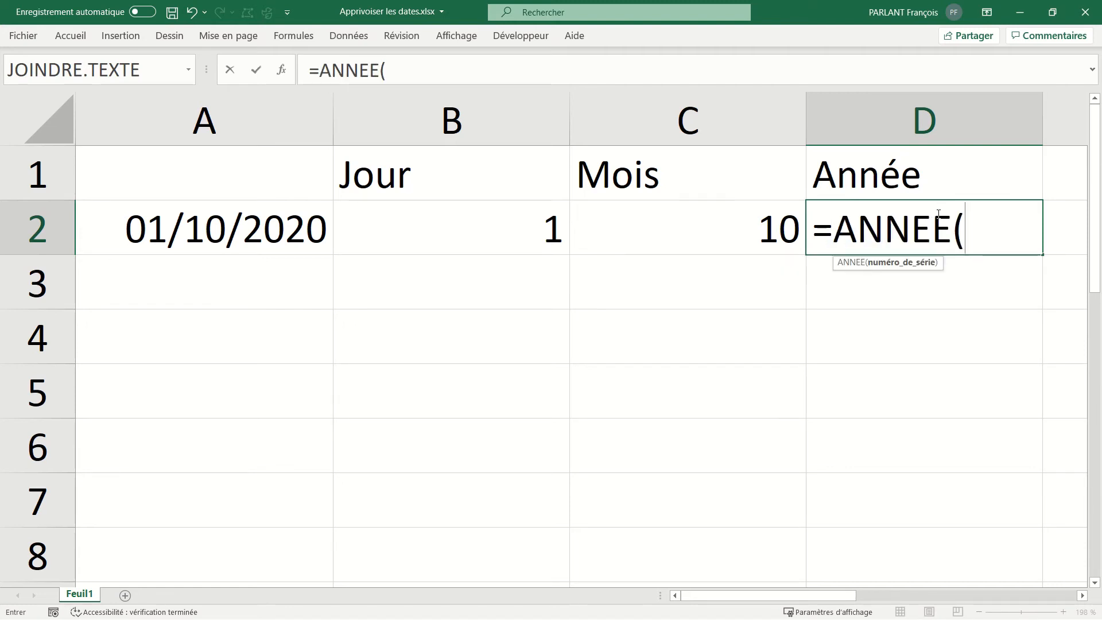
left_click(228, 237)
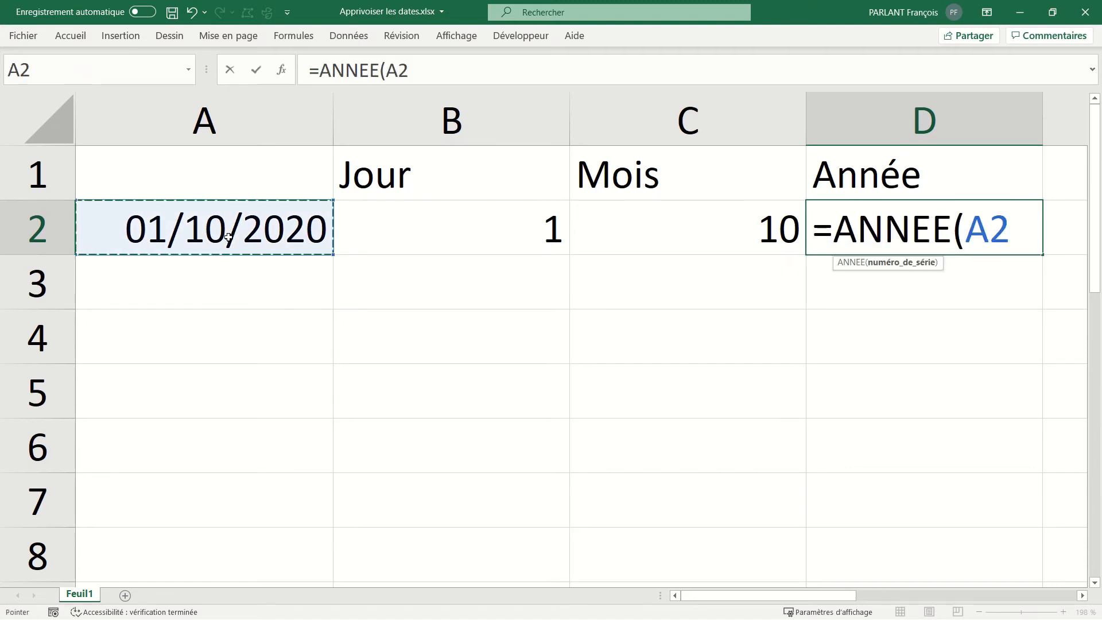
key("Return")
left_click(919, 219)
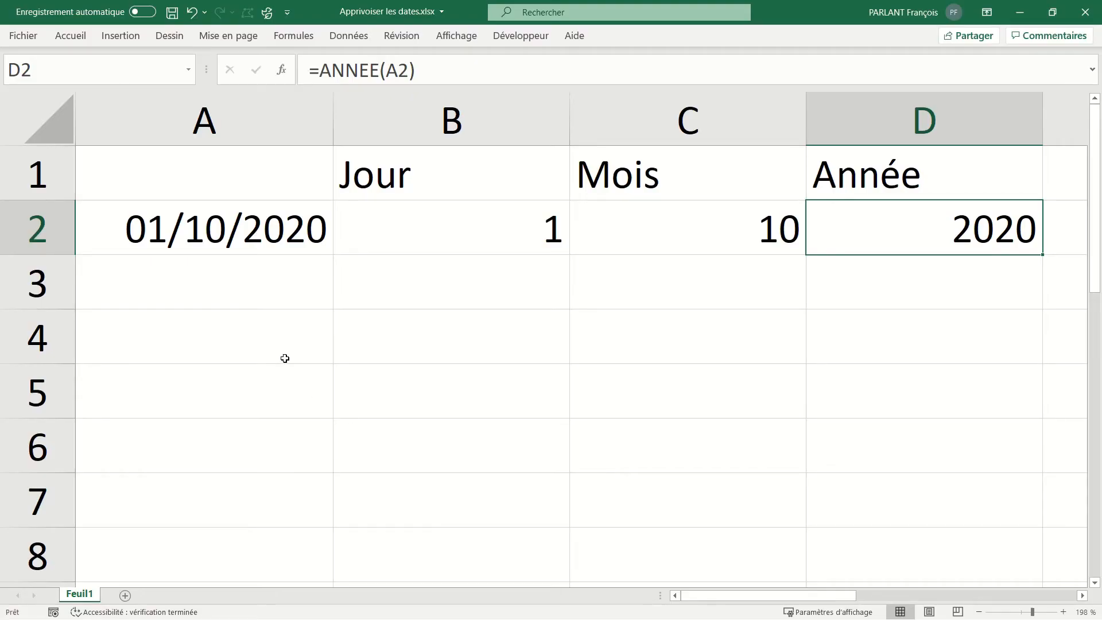
- Rebuild the date from its year, month and day with the formula =DATE(D2;C2;B2) in cell B4
left_click(374, 340)
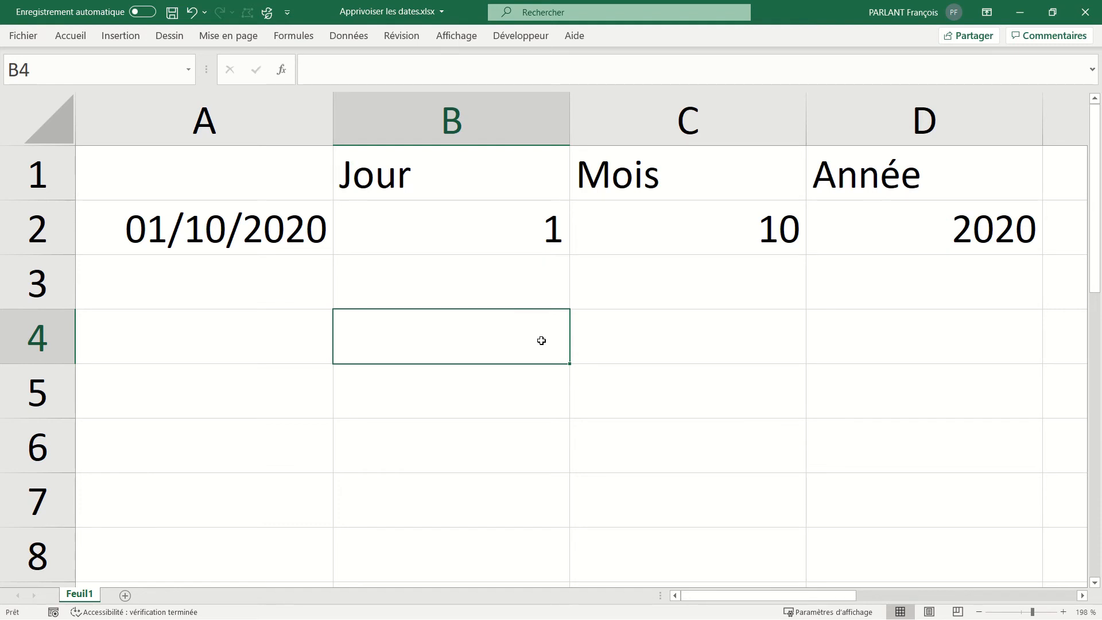
type("=da")
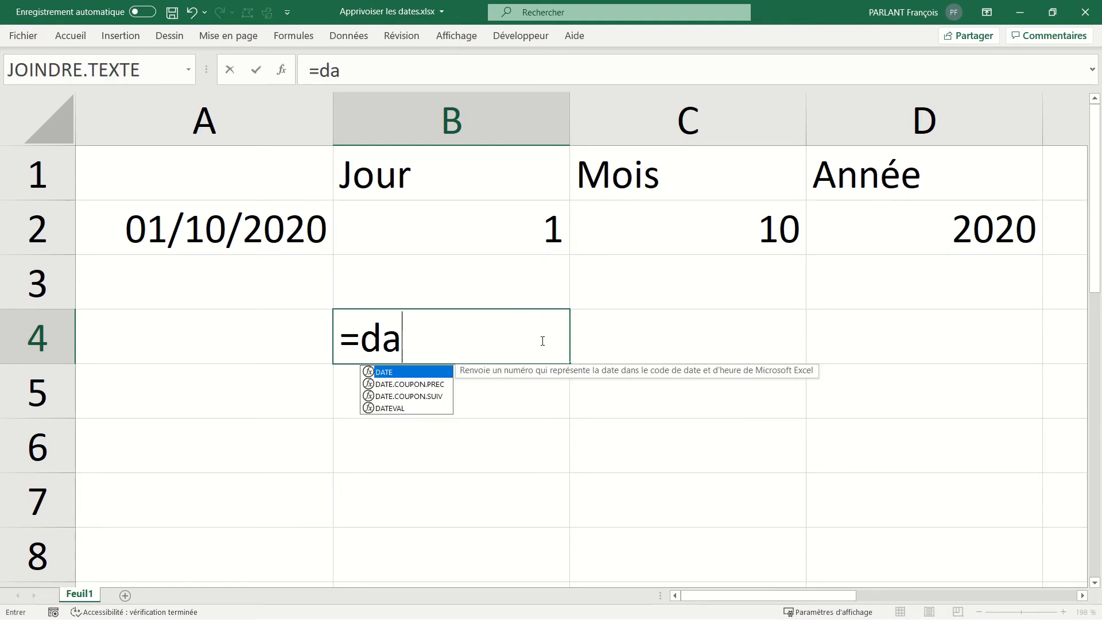
key("Tab")
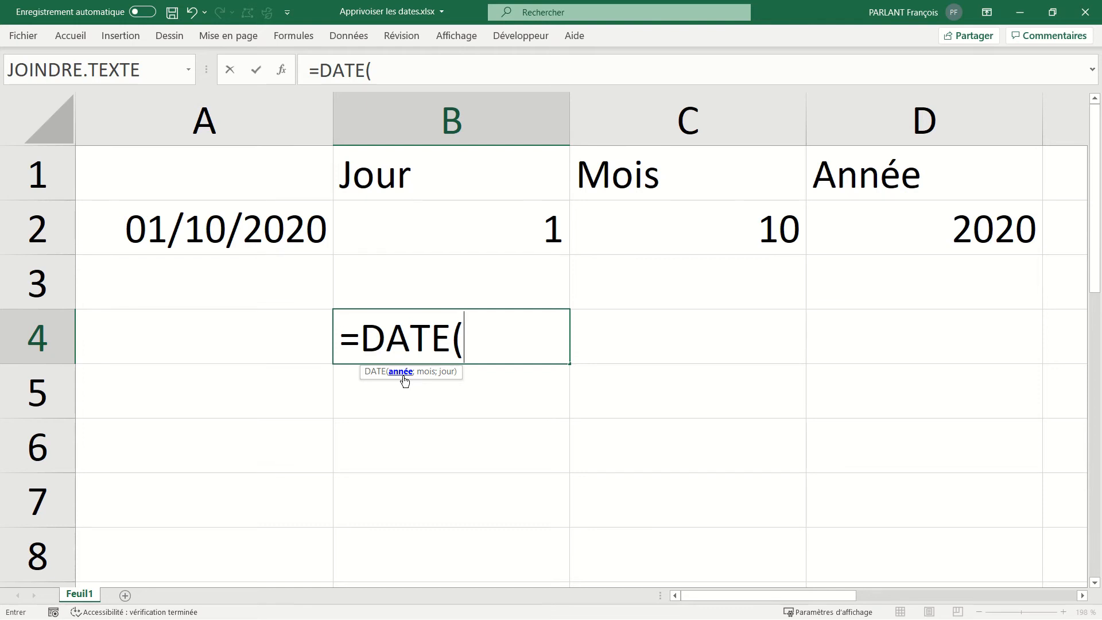
left_click(912, 232)
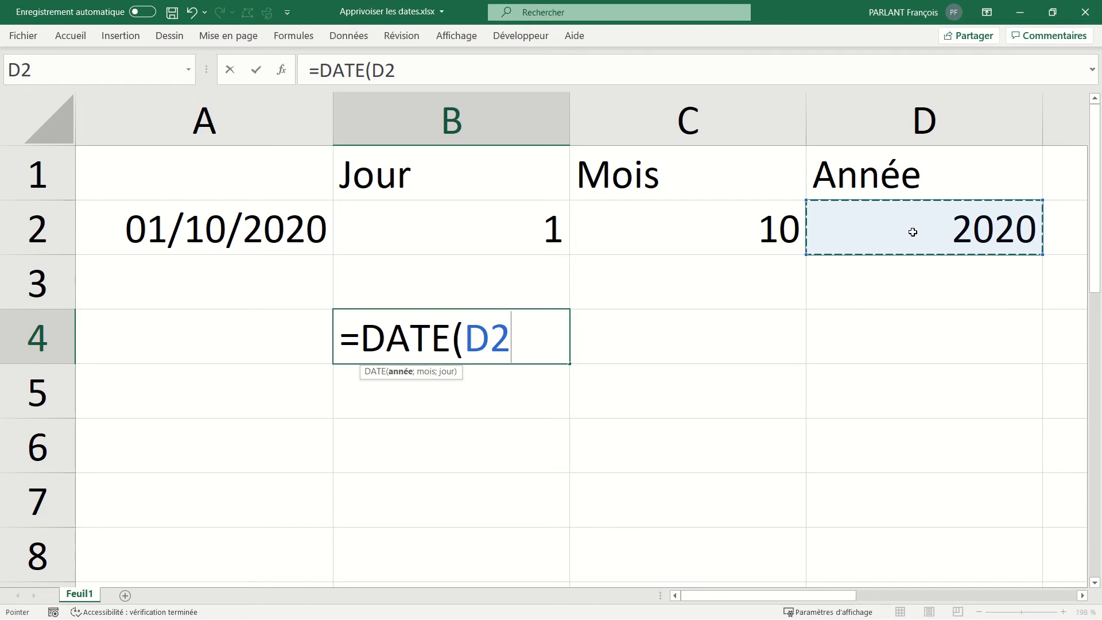
type(";")
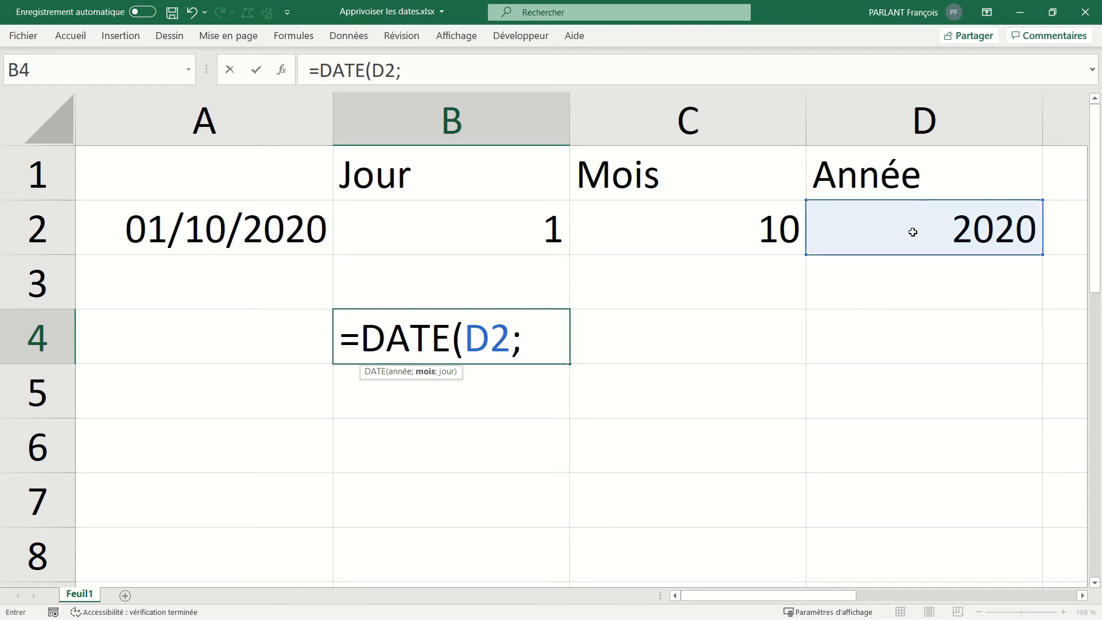
left_click(720, 239)
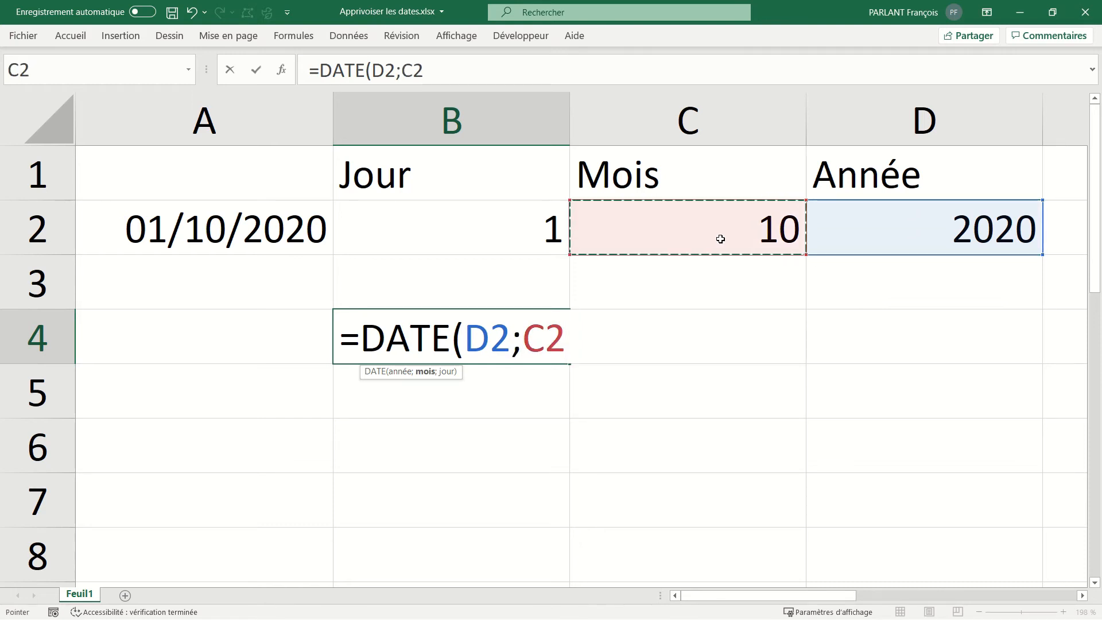
type(";")
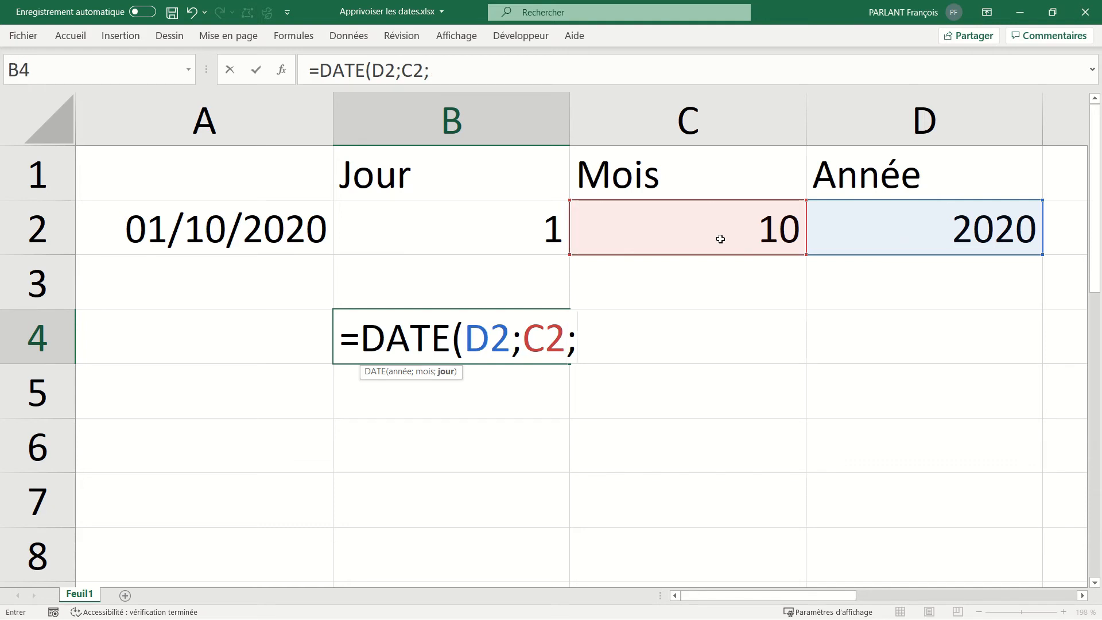
left_click(523, 234)
type(")")
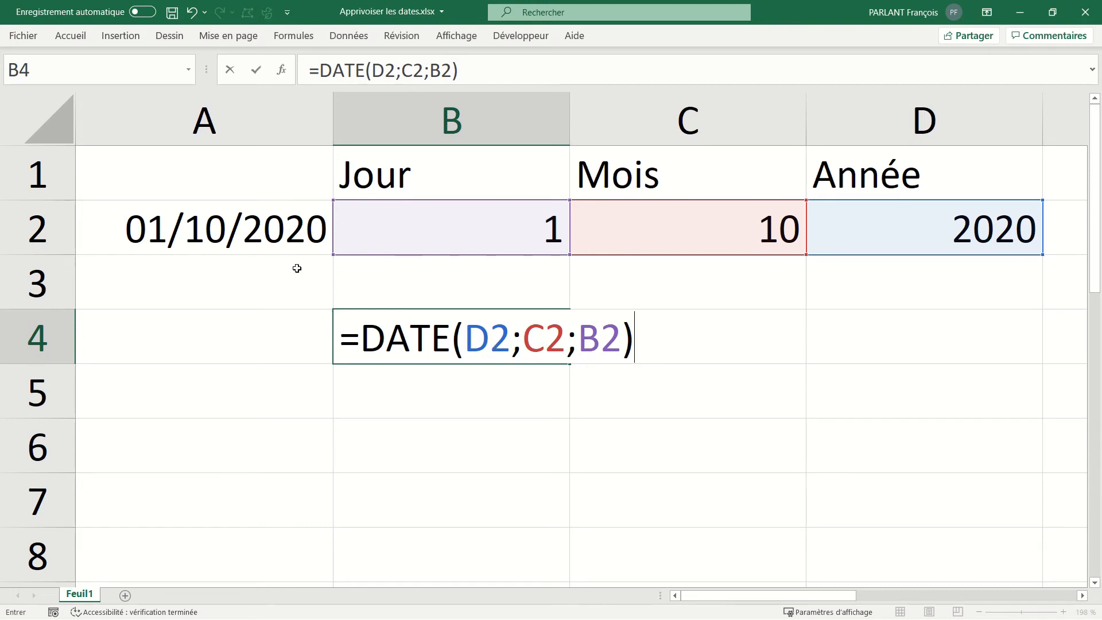
key("Return")
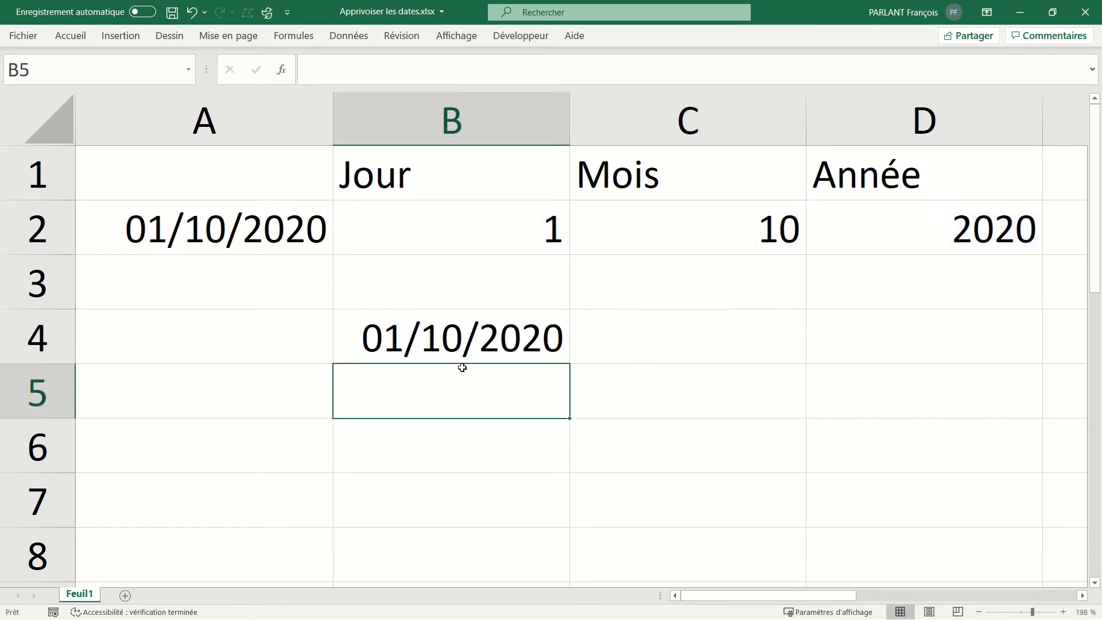
- Add one year, six months and three days in B4 by changing its formula to =DATE(D2+1;C2+6;B2+3)
left_click(462, 336)
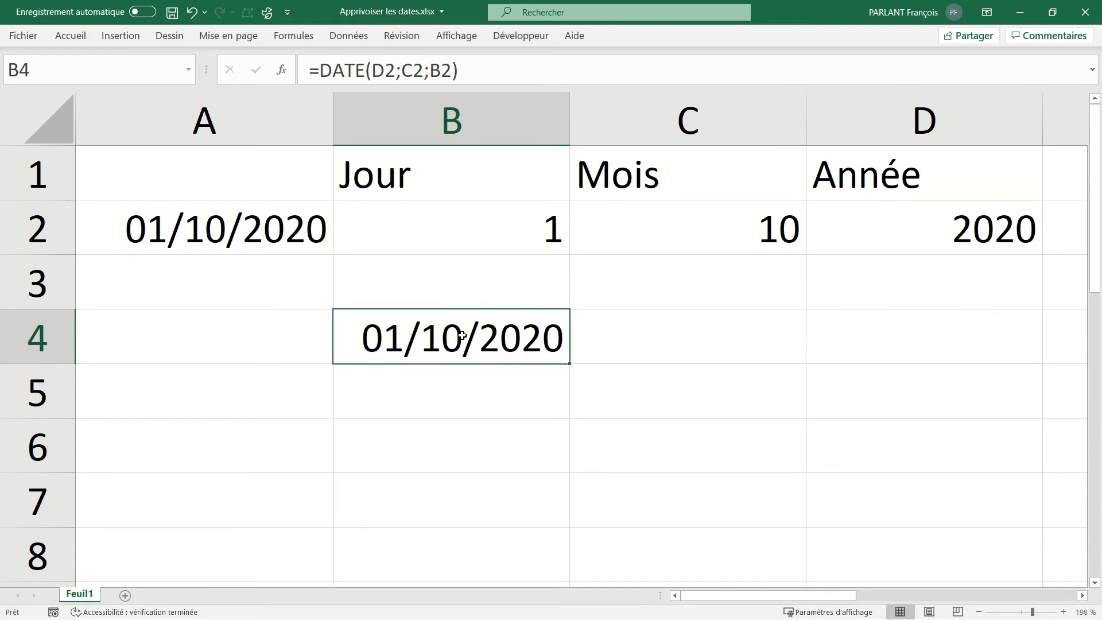
double_click(462, 336)
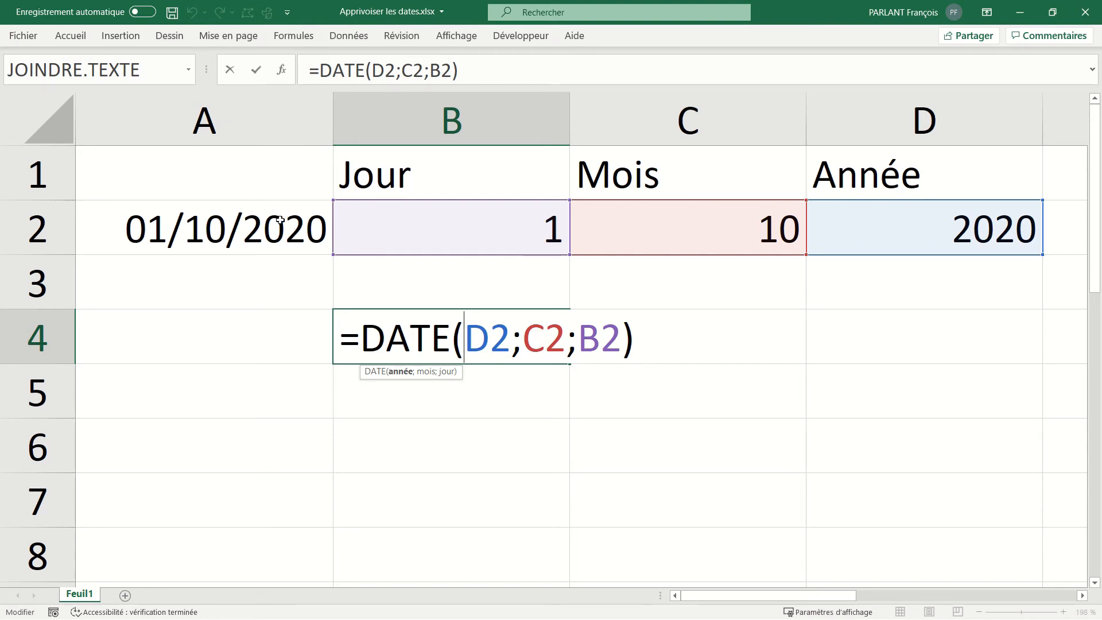
left_click(505, 345)
type("+1")
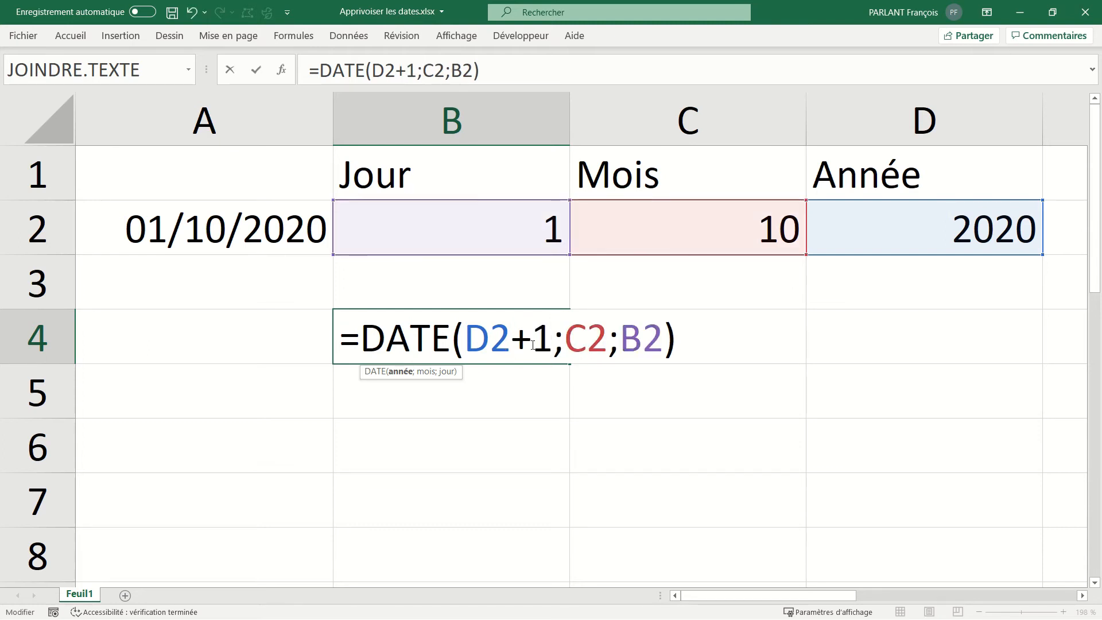
left_click(604, 344)
type("+6")
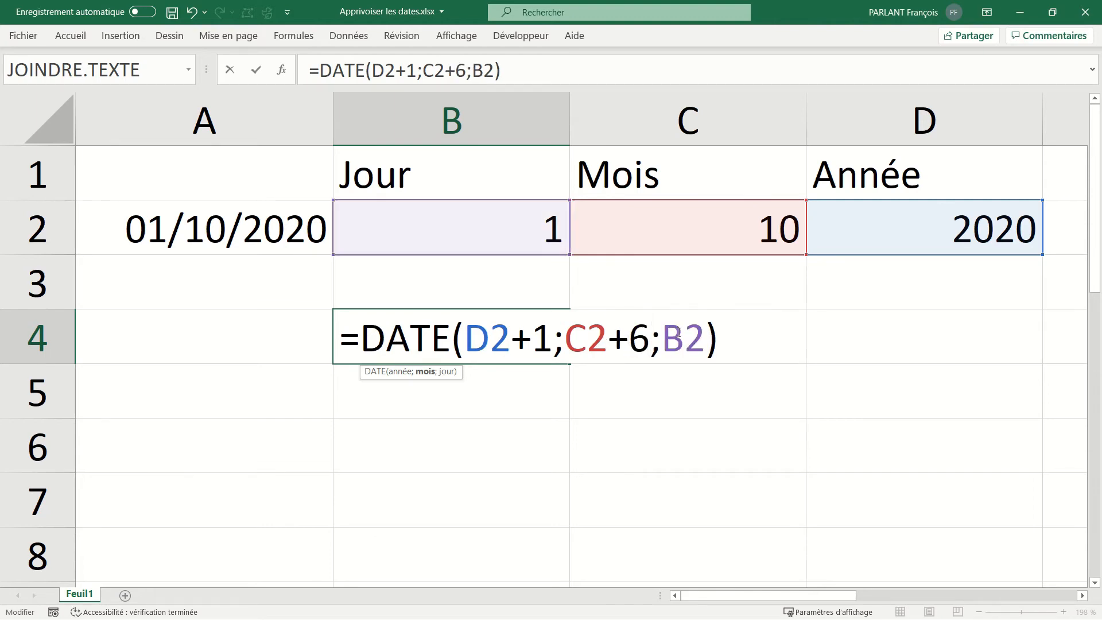
left_click(704, 333)
type("+3")
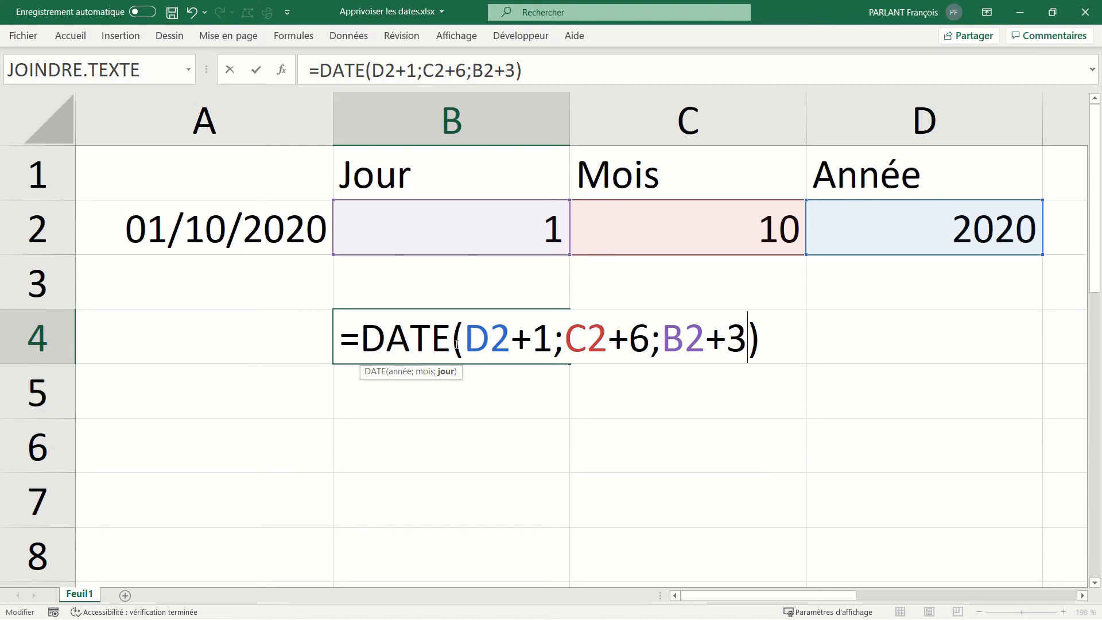
key("Return")
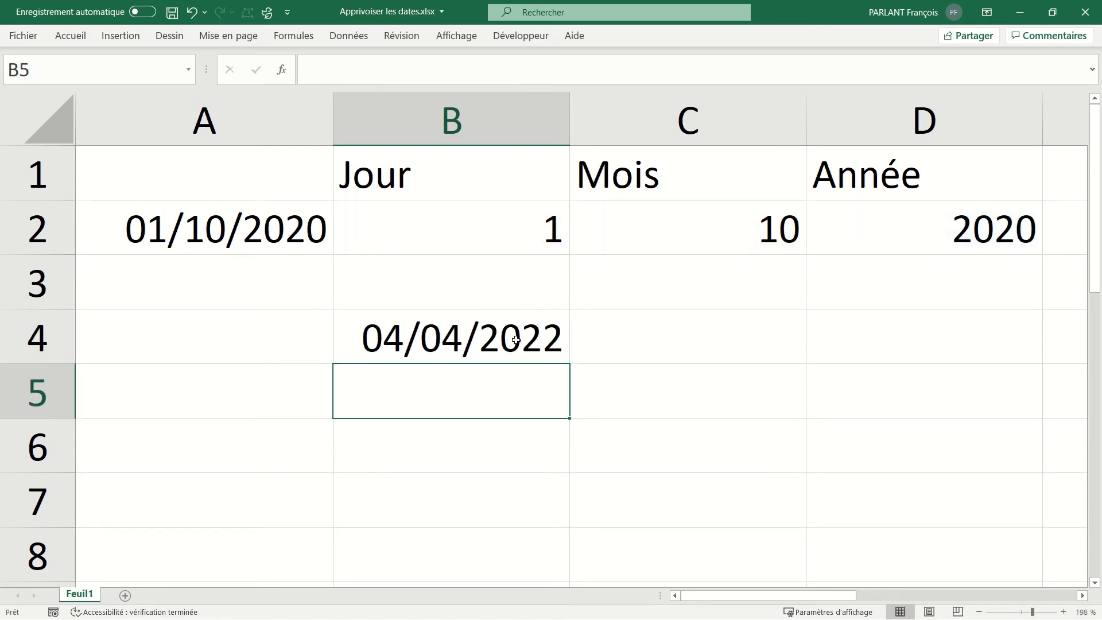
left_click(487, 338)
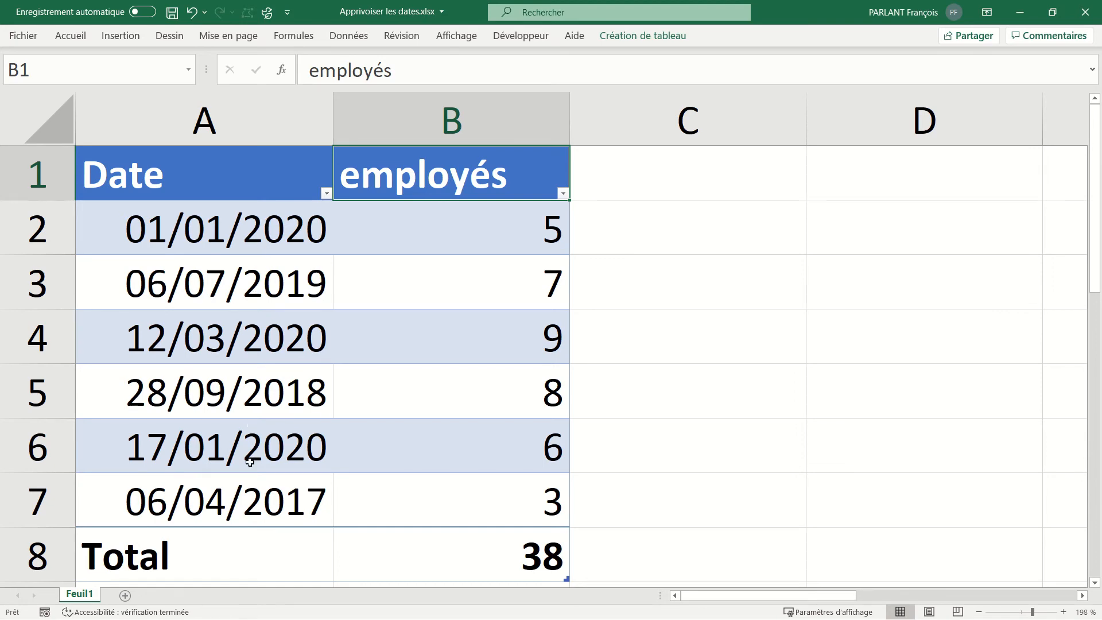
- Apply the custom number format jjjj to the dates in A2:A7 to display them as full weekday names
left_click_drag(250, 245, 230, 498)
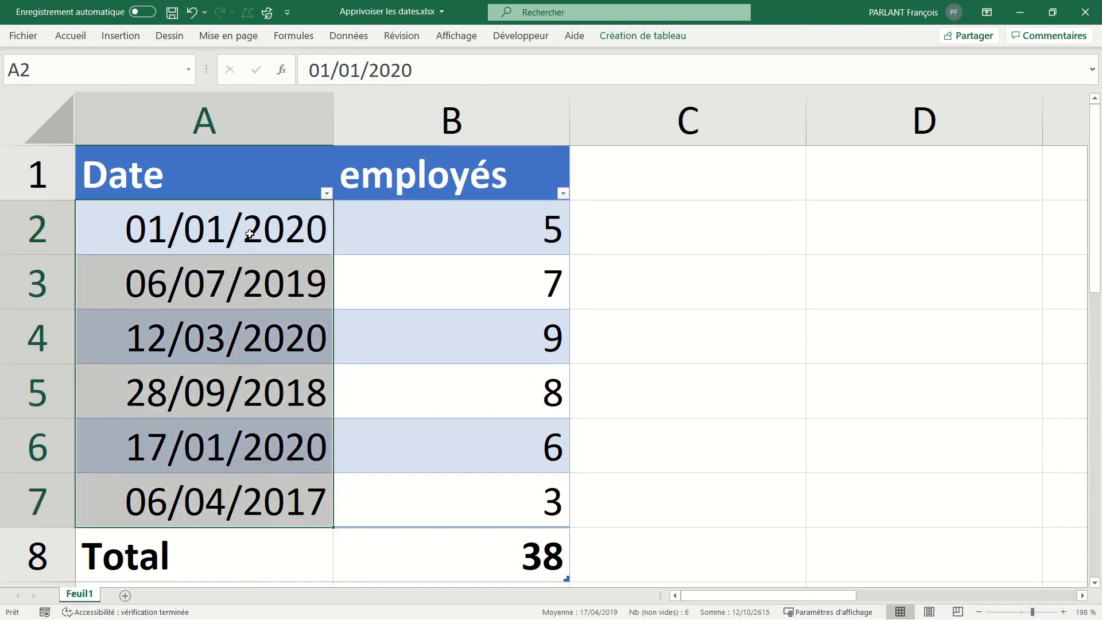
right_click(256, 242)
left_click(315, 564)
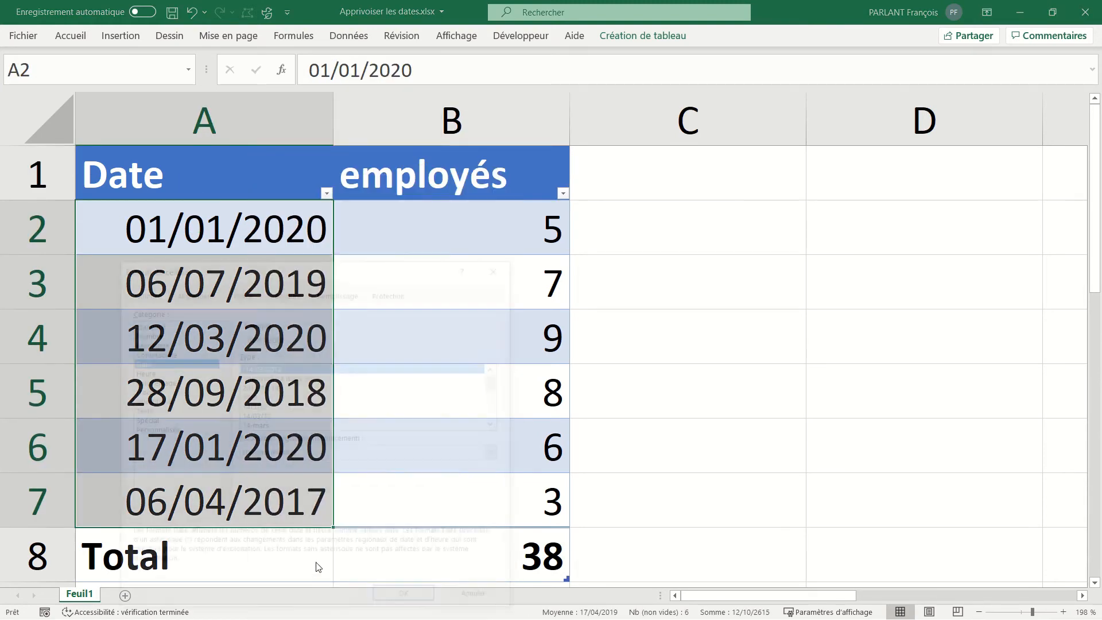
left_click(163, 430)
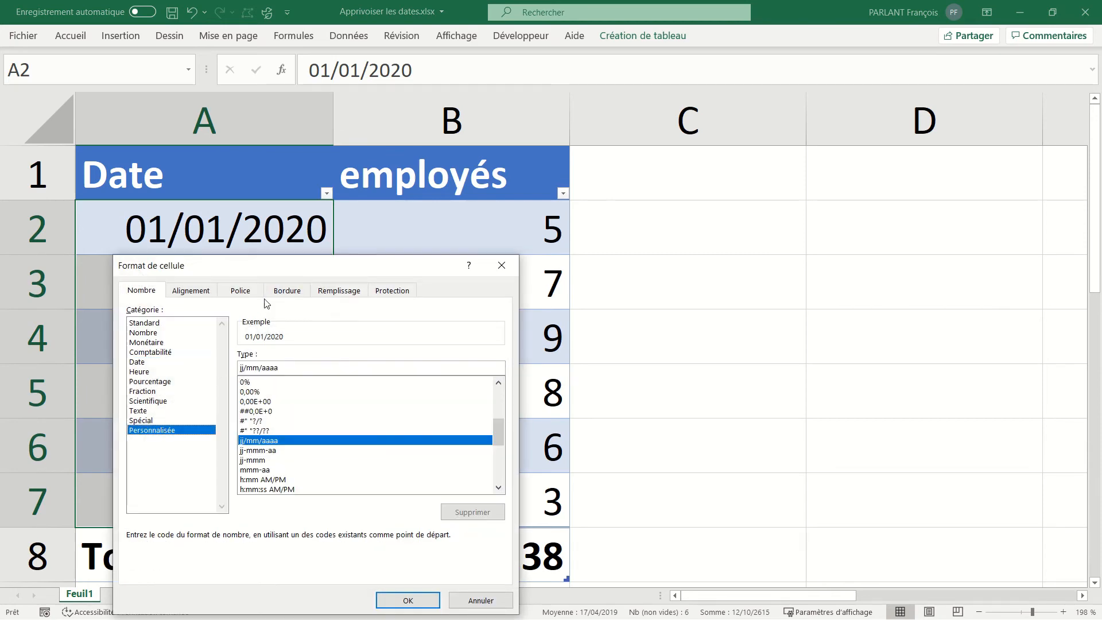
left_click_drag(268, 272, 369, 159)
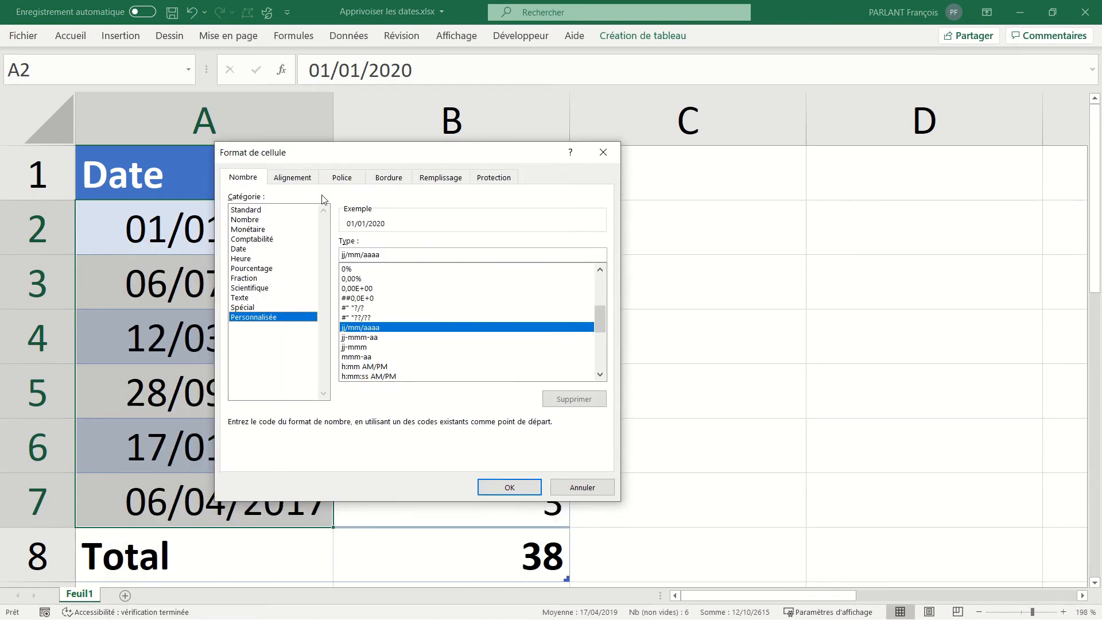
double_click(330, 261)
type("jj")
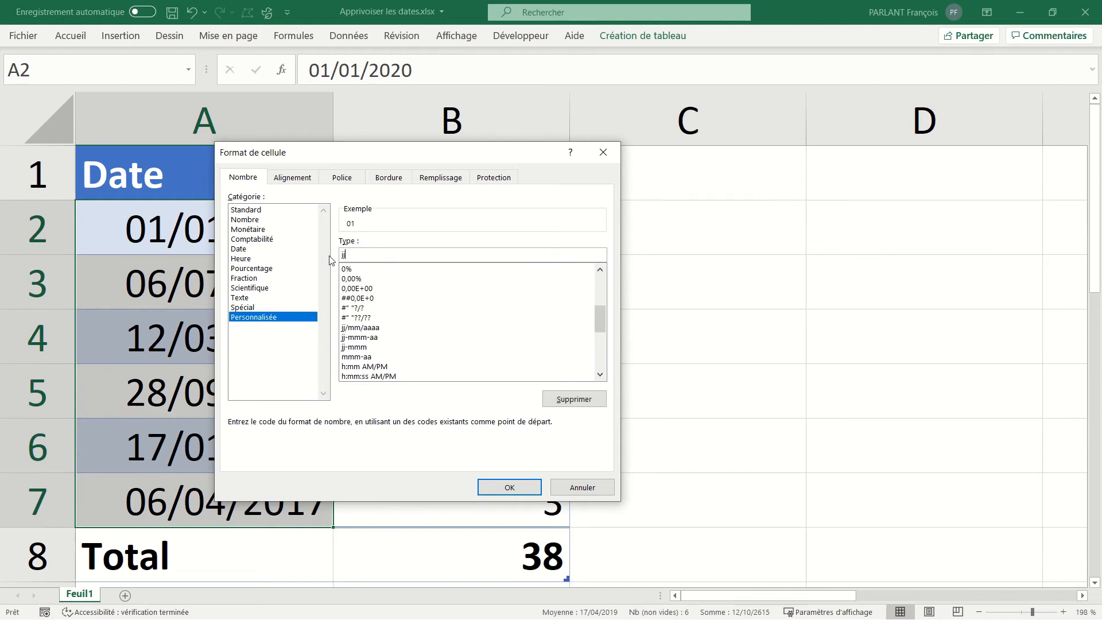
type("jj")
key("Return")
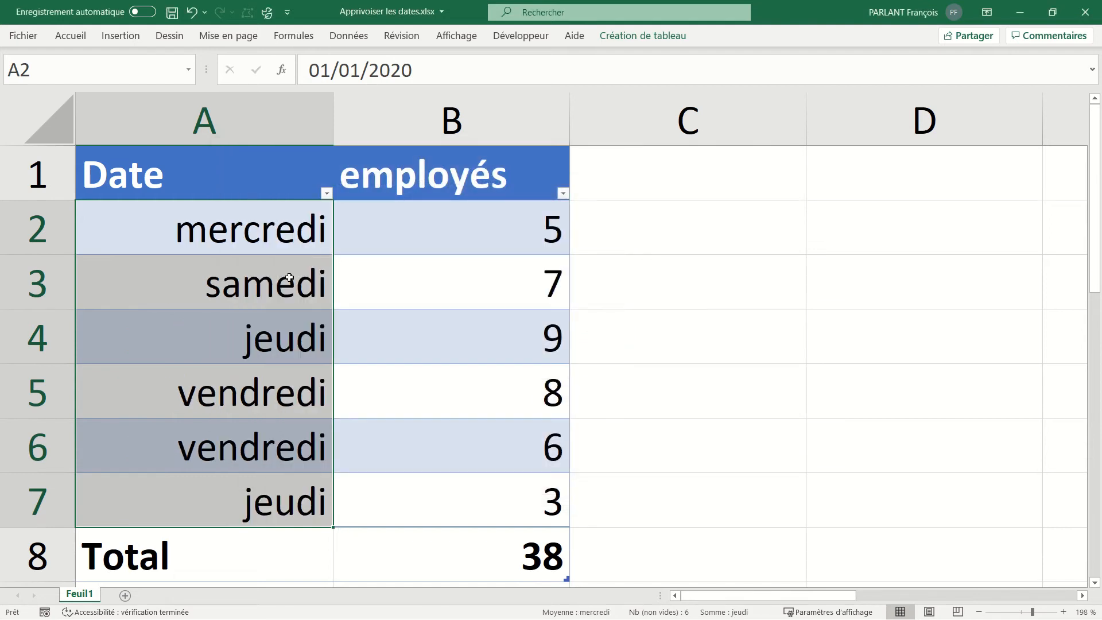
- Search the Date column's filter for mercredi, and close the filter without applying it
left_click(327, 195)
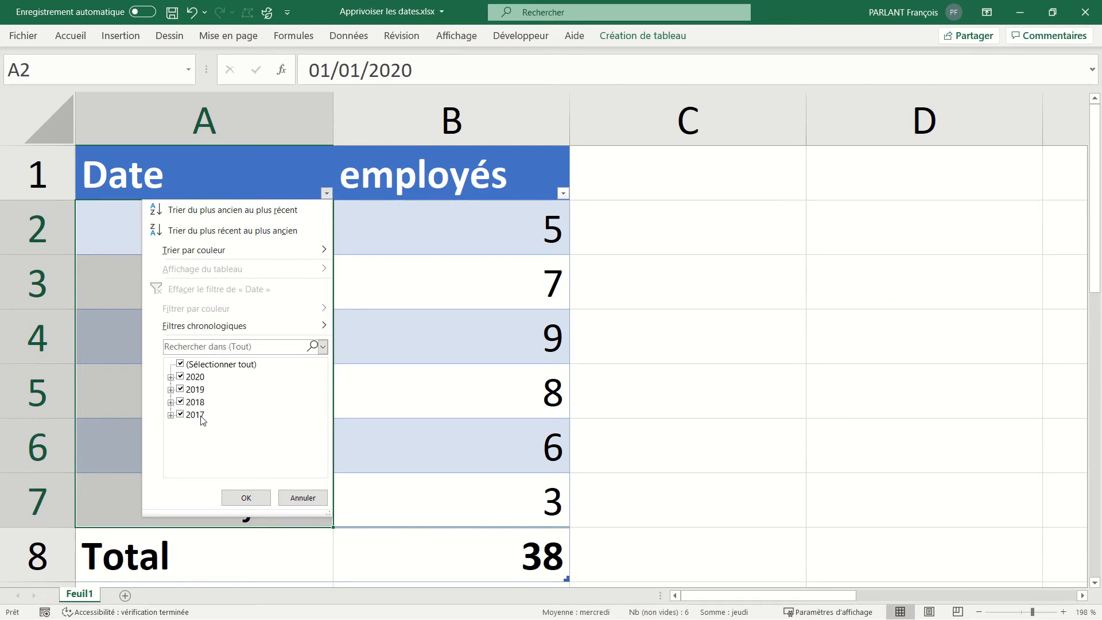
left_click(227, 346)
type("merc")
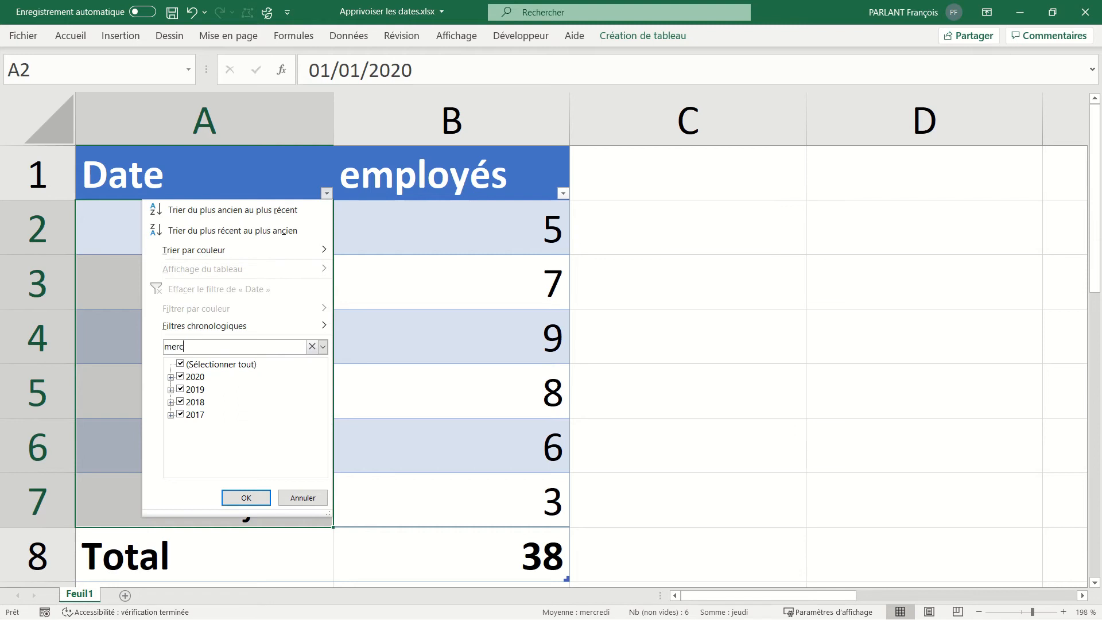
type("redi")
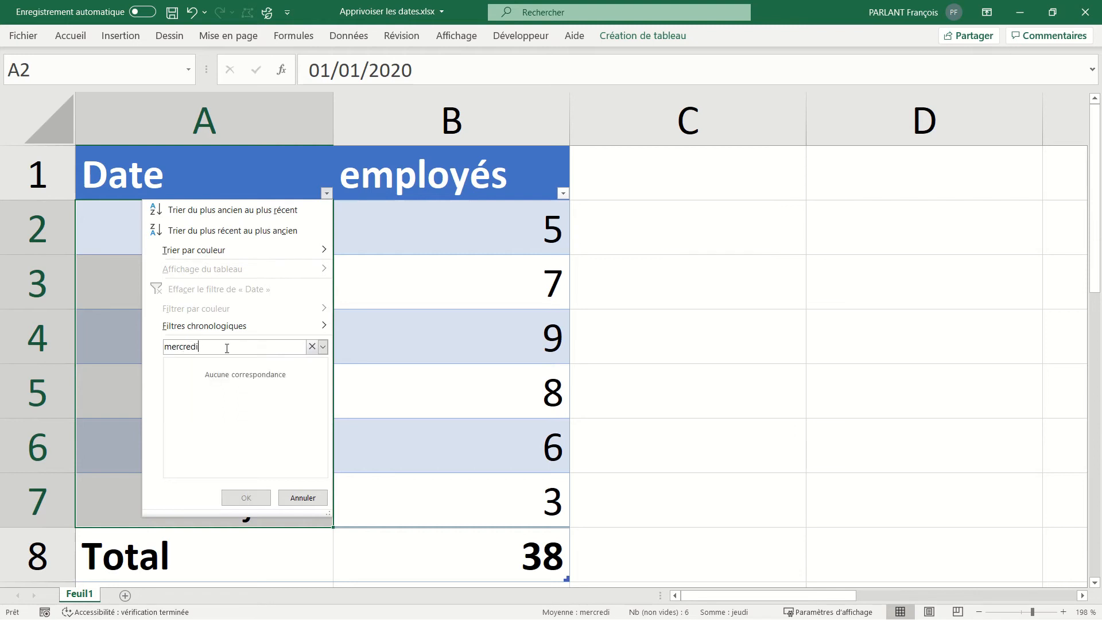
left_click(278, 496)
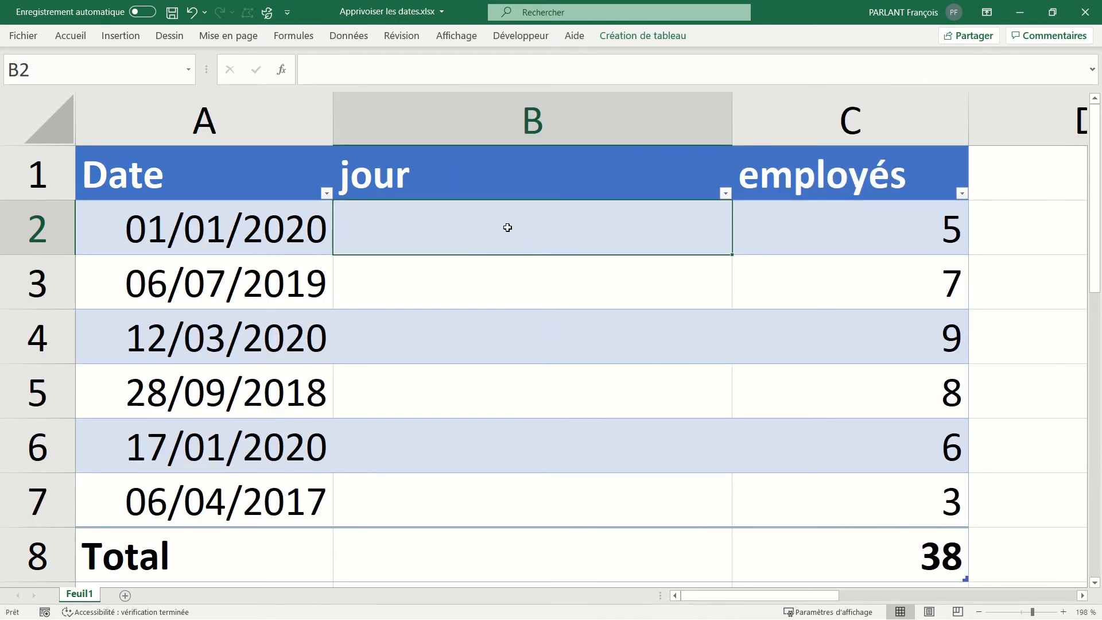
type("=te")
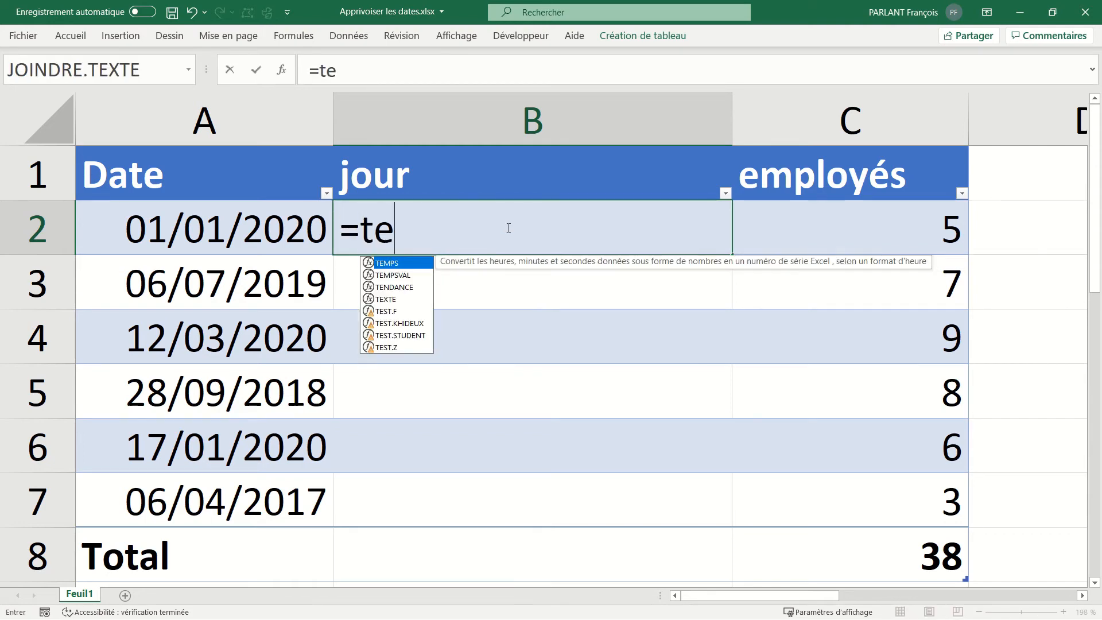
type("x")
key("Tab")
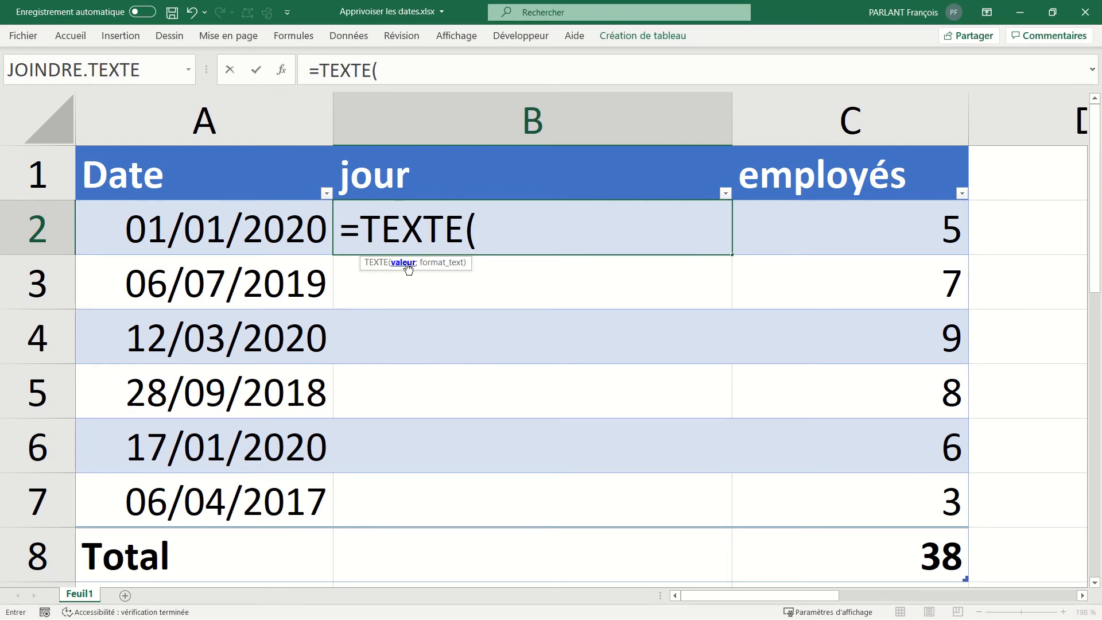
left_click(283, 235)
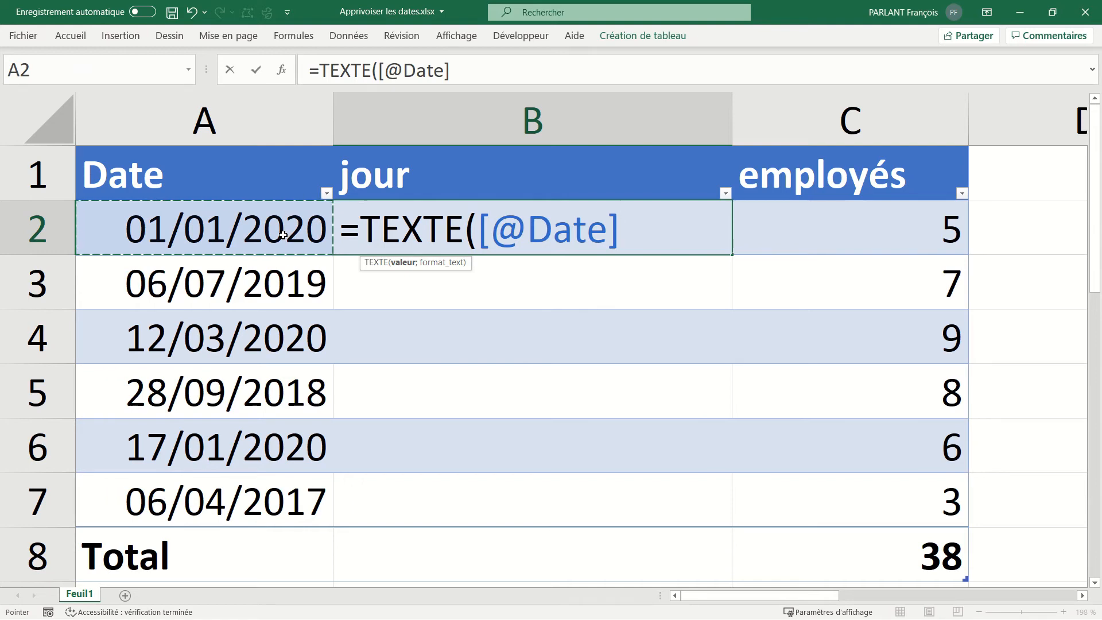
type(";")
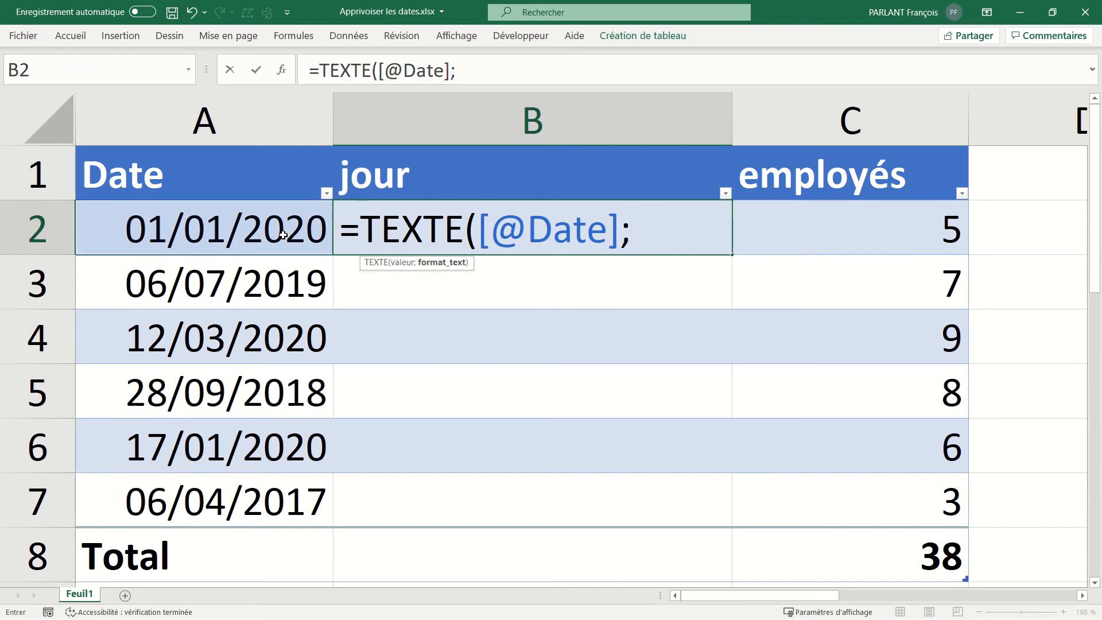
type("\"jjjj\"")
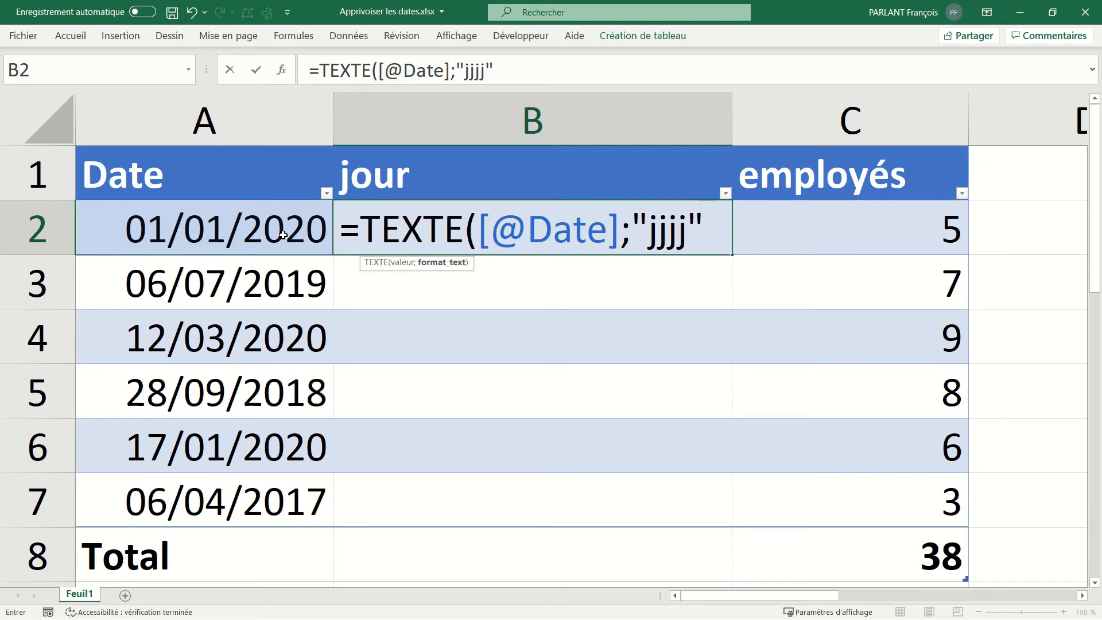
key("Return")
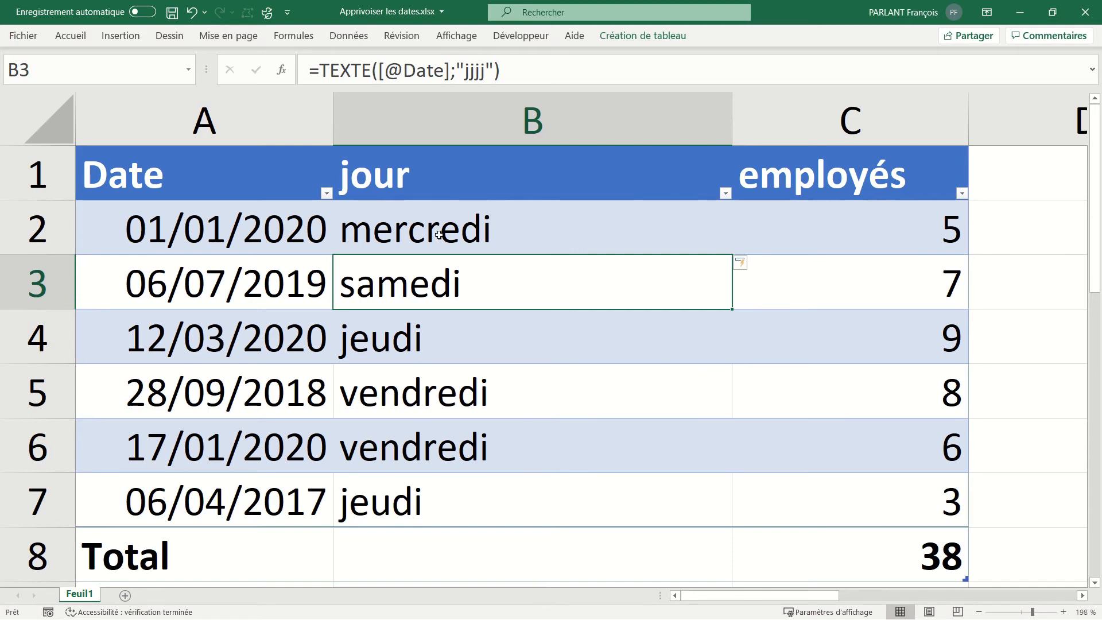
- Filter the table's jour column to keep only the mercredi rows
left_click(725, 194)
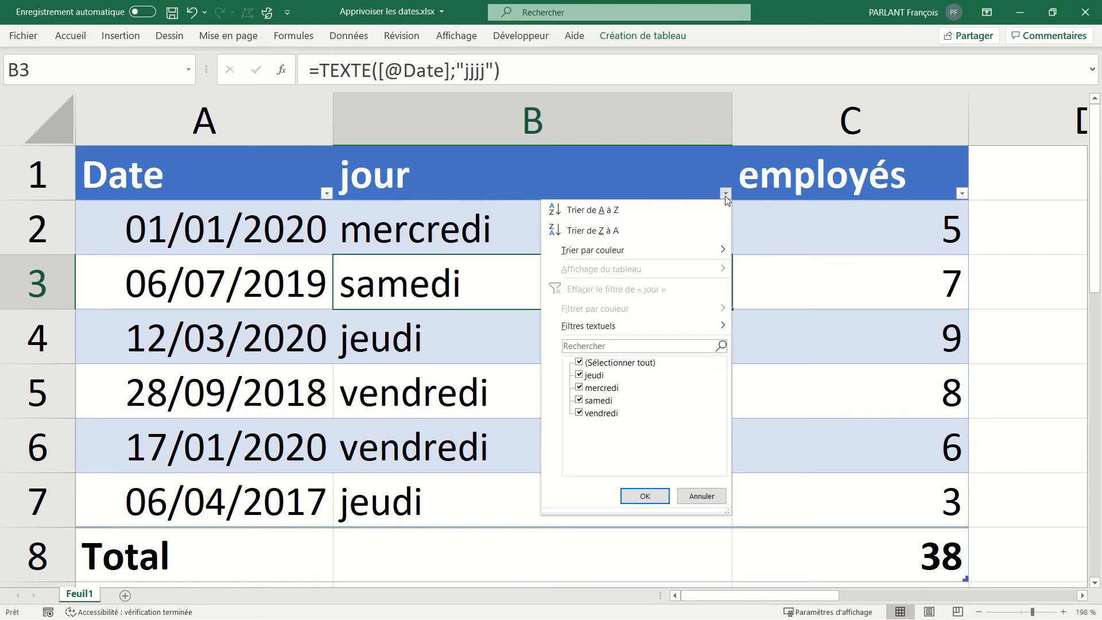
left_click(579, 363)
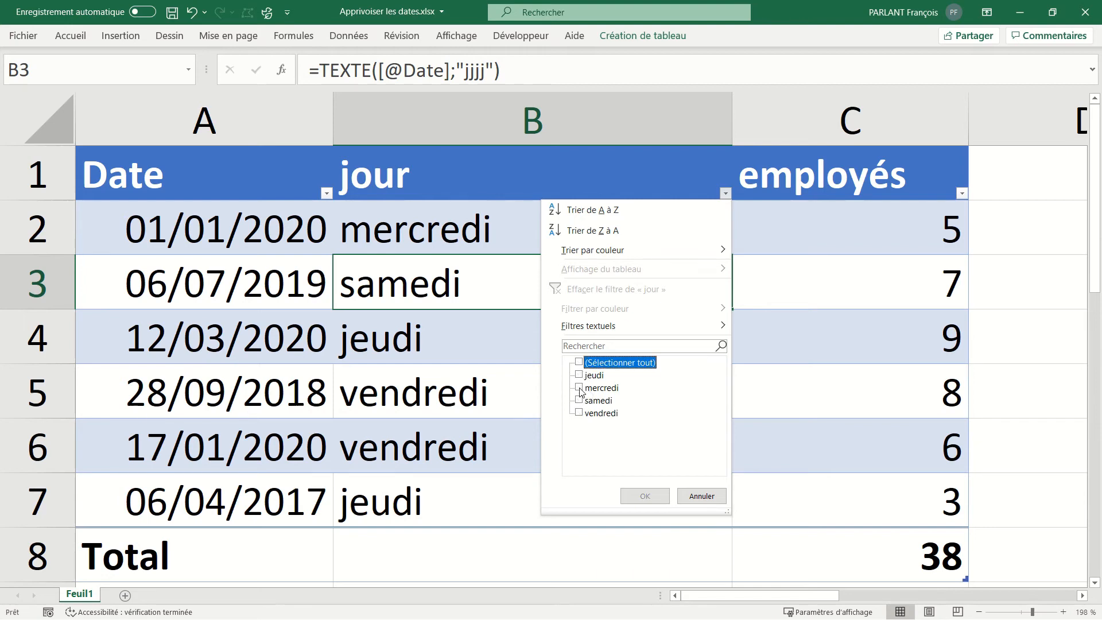
left_click(579, 388)
left_click(645, 497)
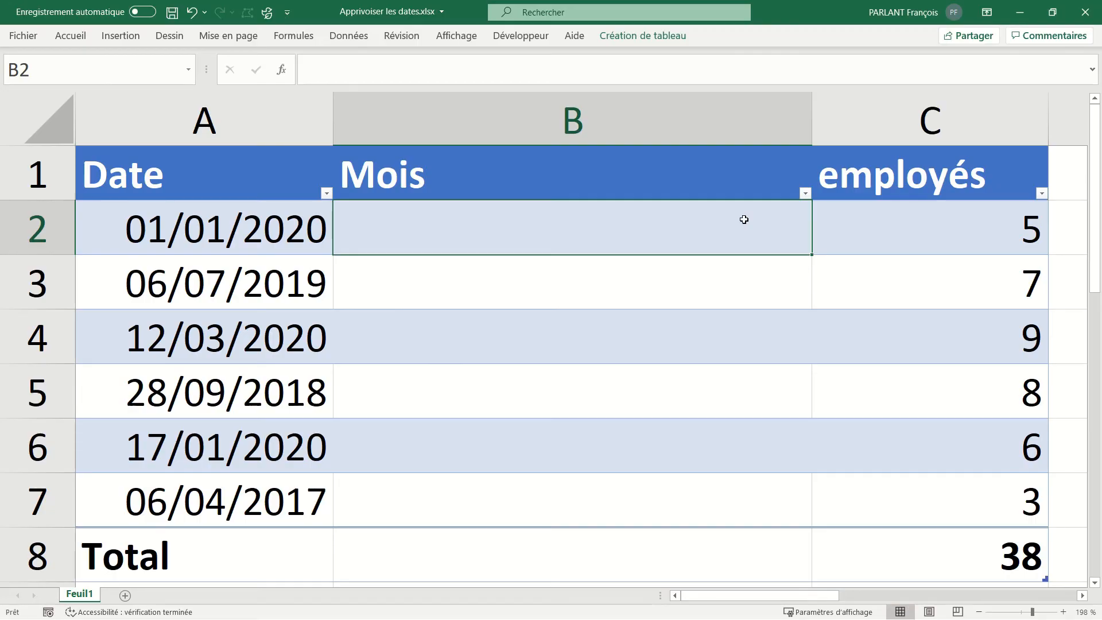
type("=tes")
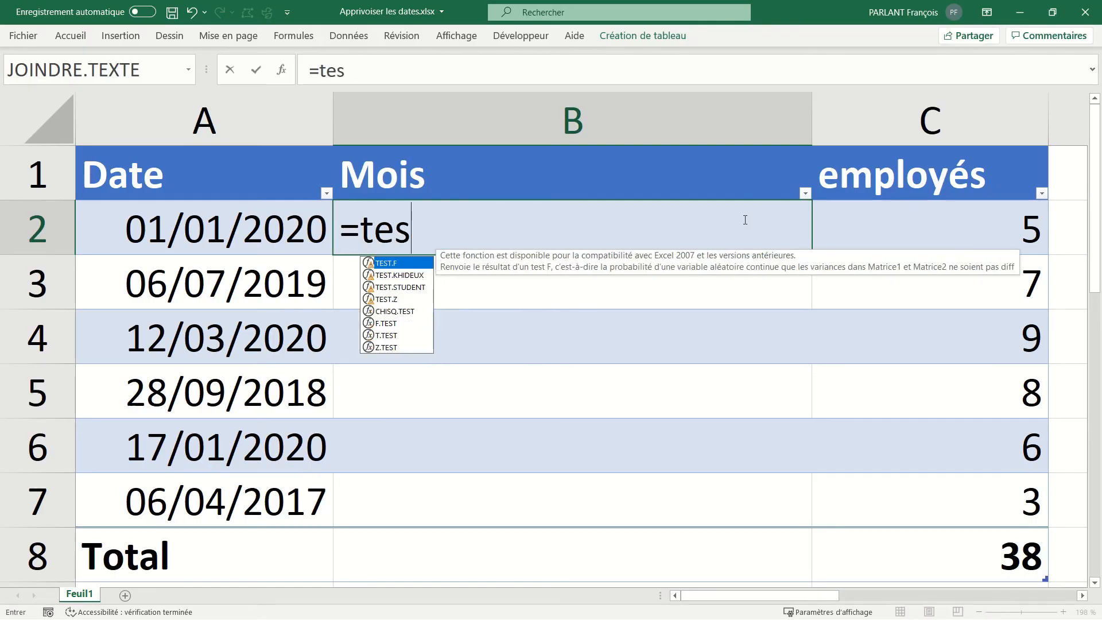
key("BackSpace")
type("xt")
key("Tab")
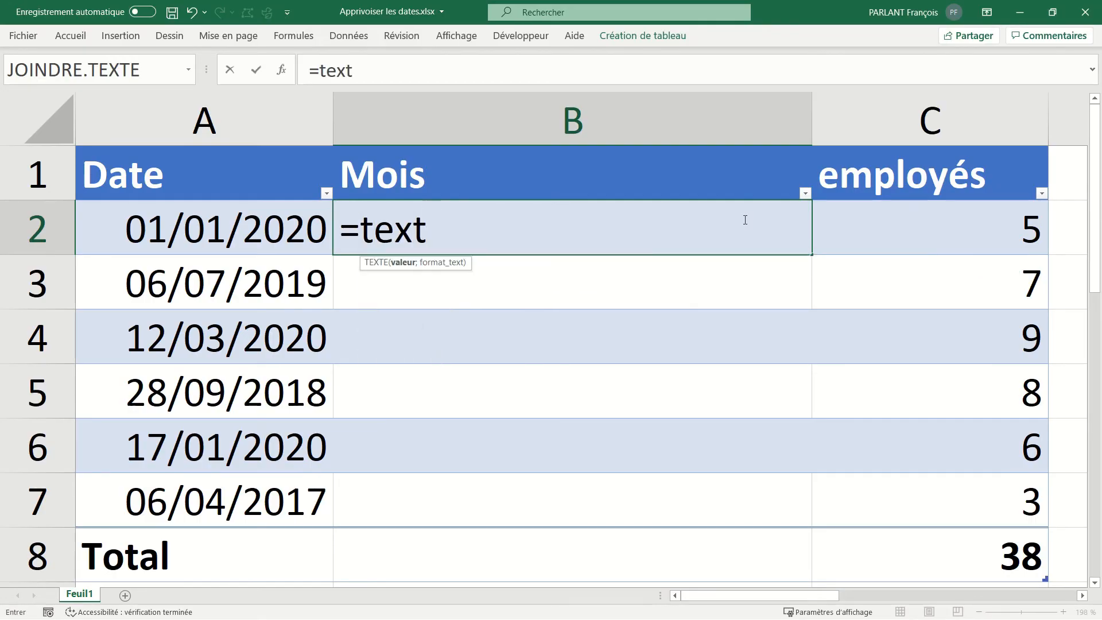
left_click(250, 227)
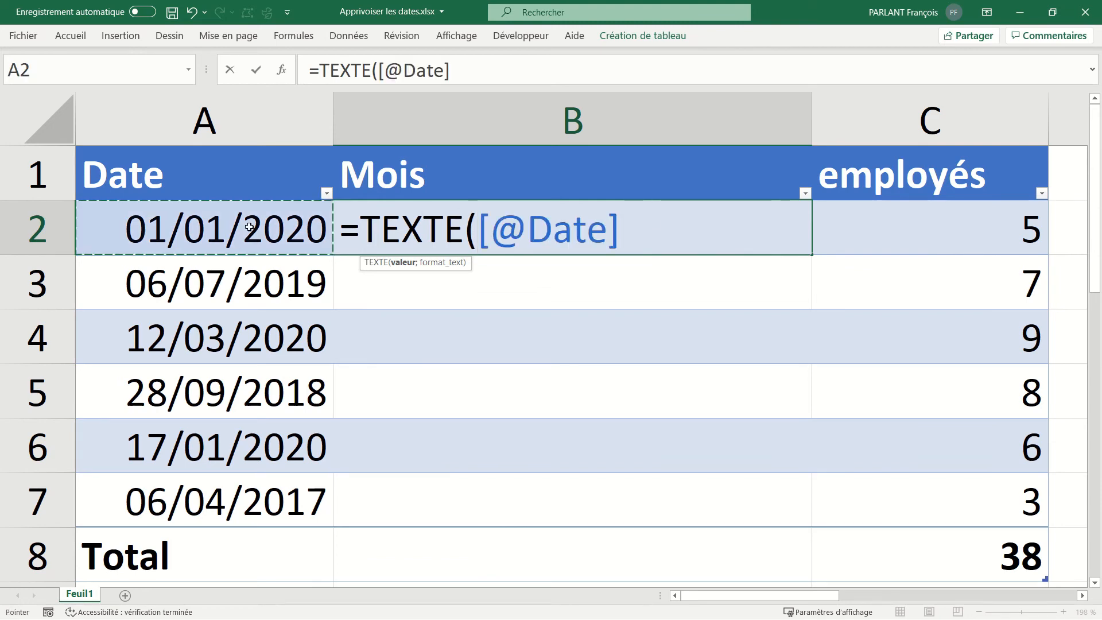
type(";\"")
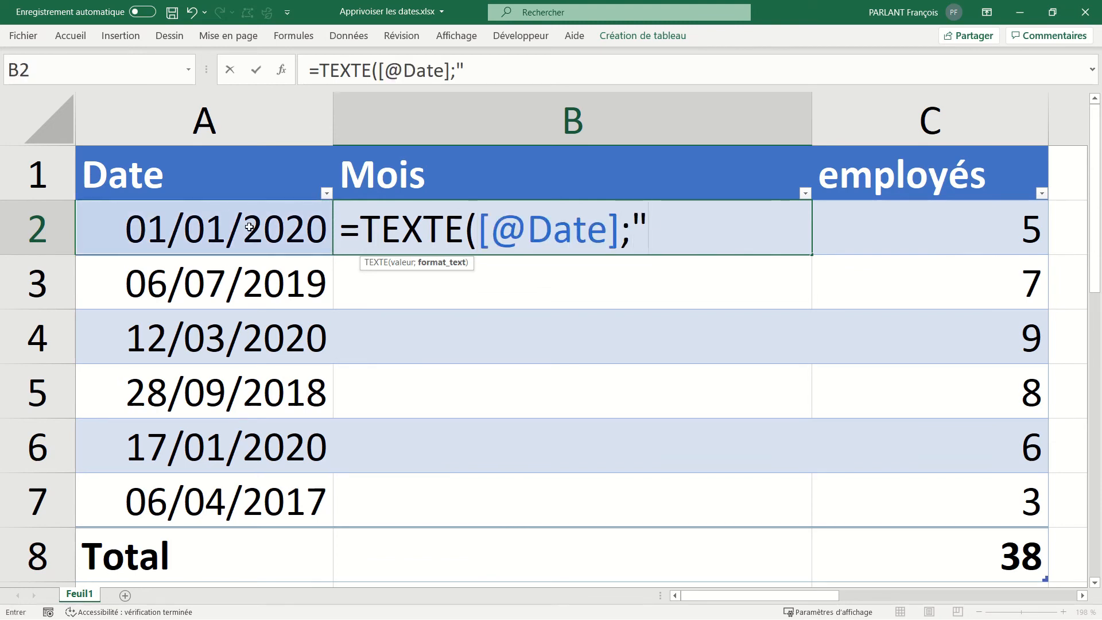
type("mmmm\"")
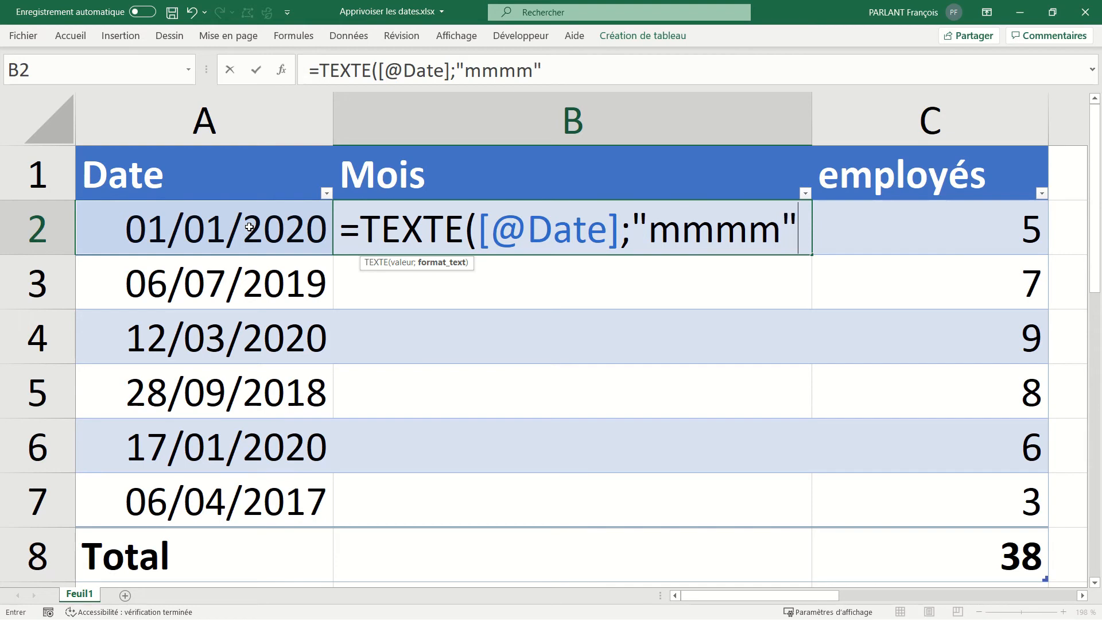
key("Return")
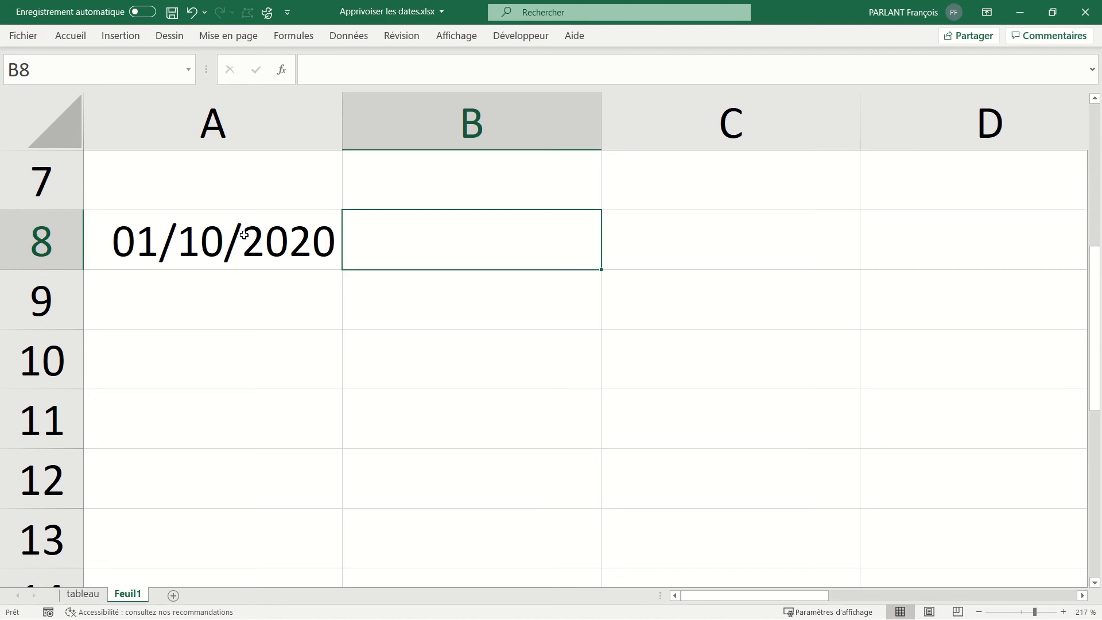
- Change the day of the date in A8 to make it 17/10/2020
left_click(240, 235)
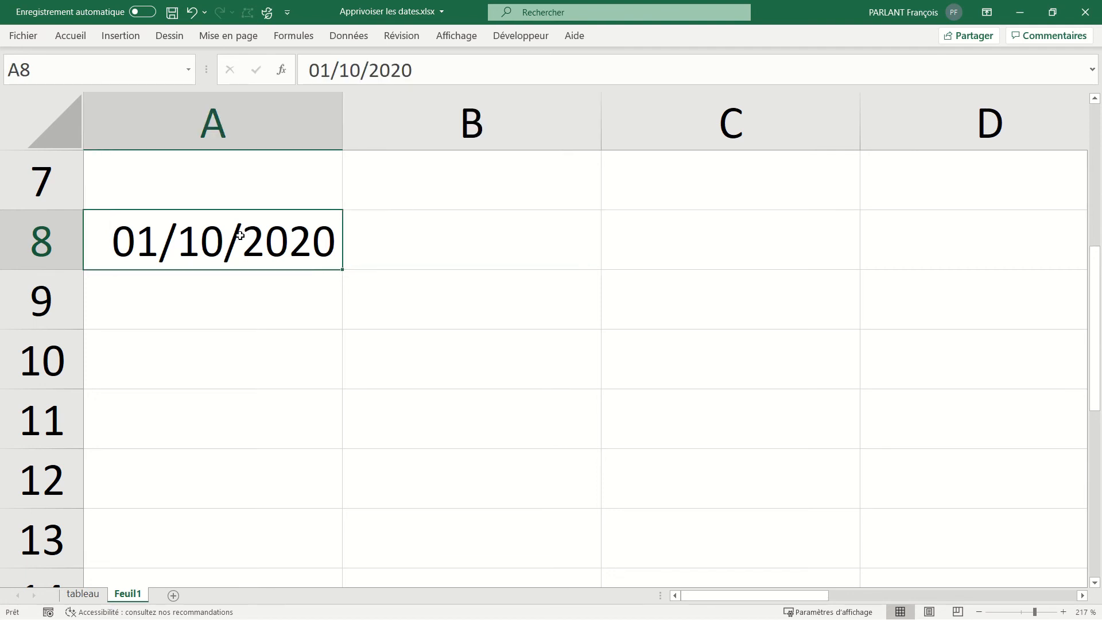
left_click(327, 70)
key("BackSpace")
key("BackSpace")
type("17")
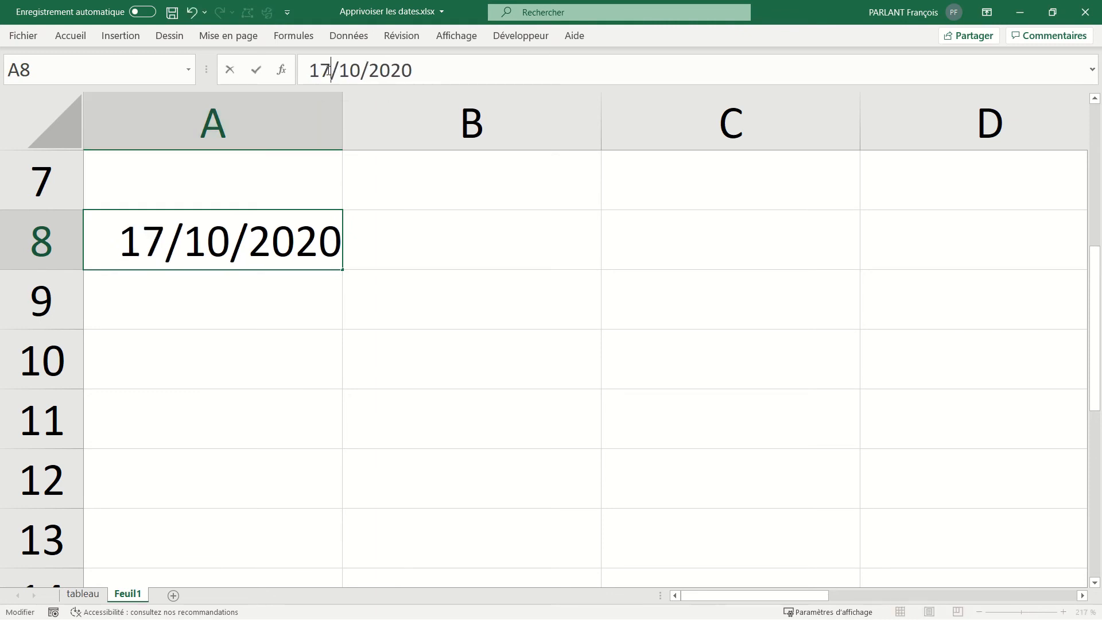
key("Return")
- Shift the date in A8 forward by six months with the formula =MOIS.DECALER(A8;6) in B8
left_click(454, 241)
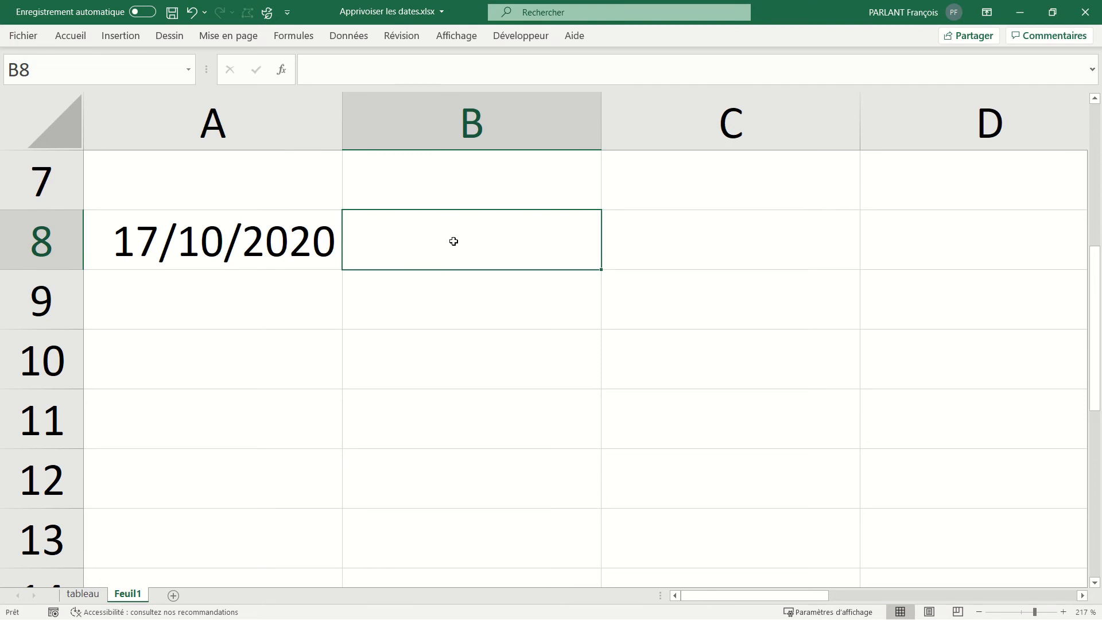
type("=moi")
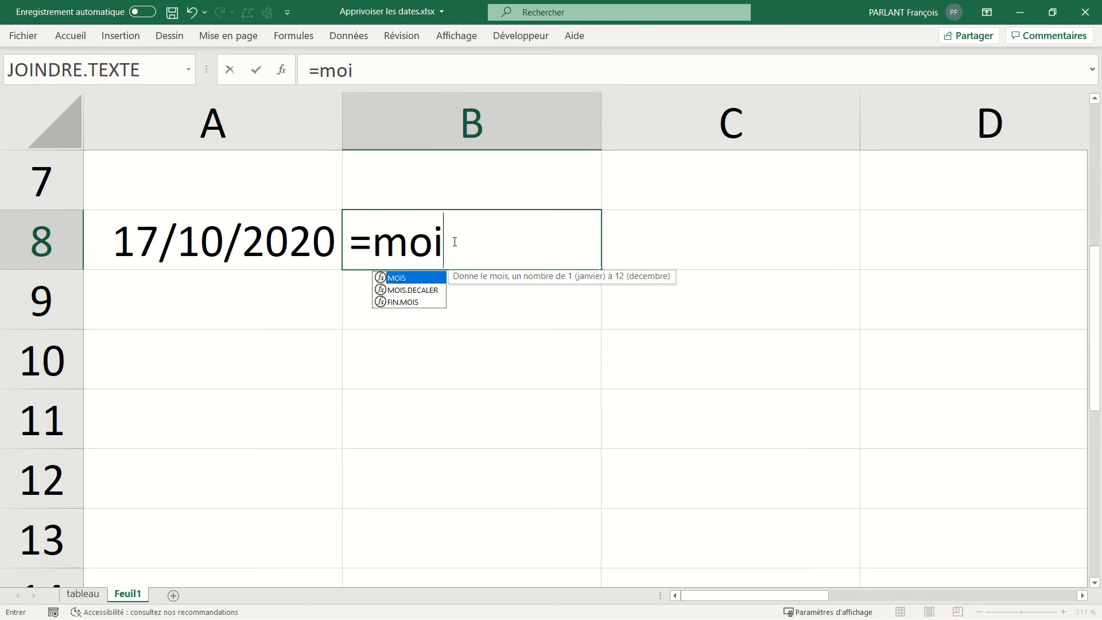
key("Down")
key("Tab")
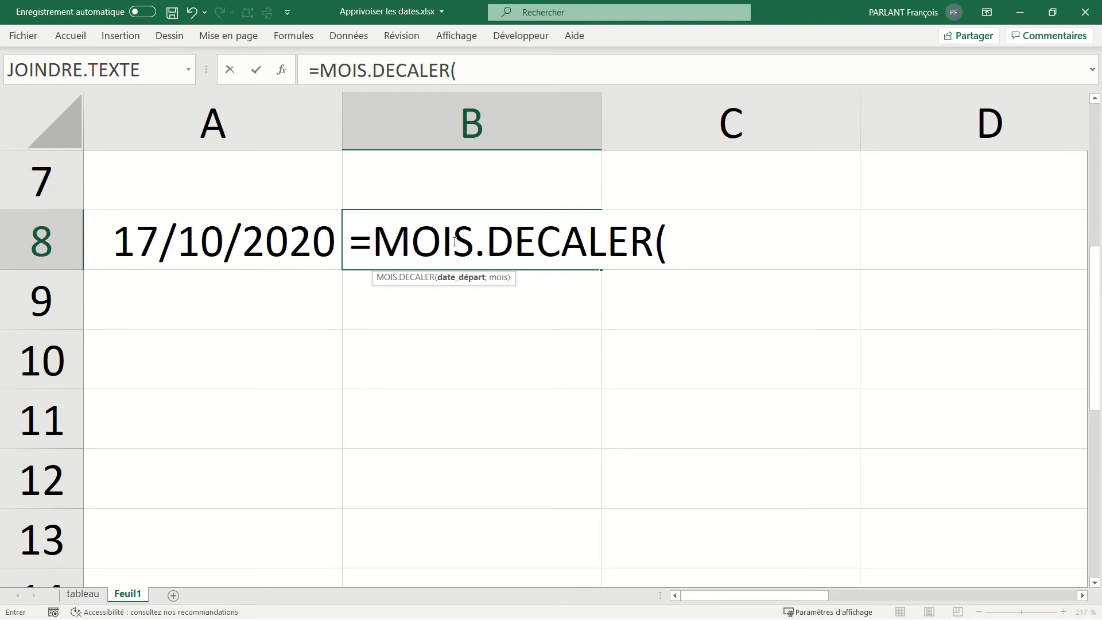
left_click(274, 241)
type(";")
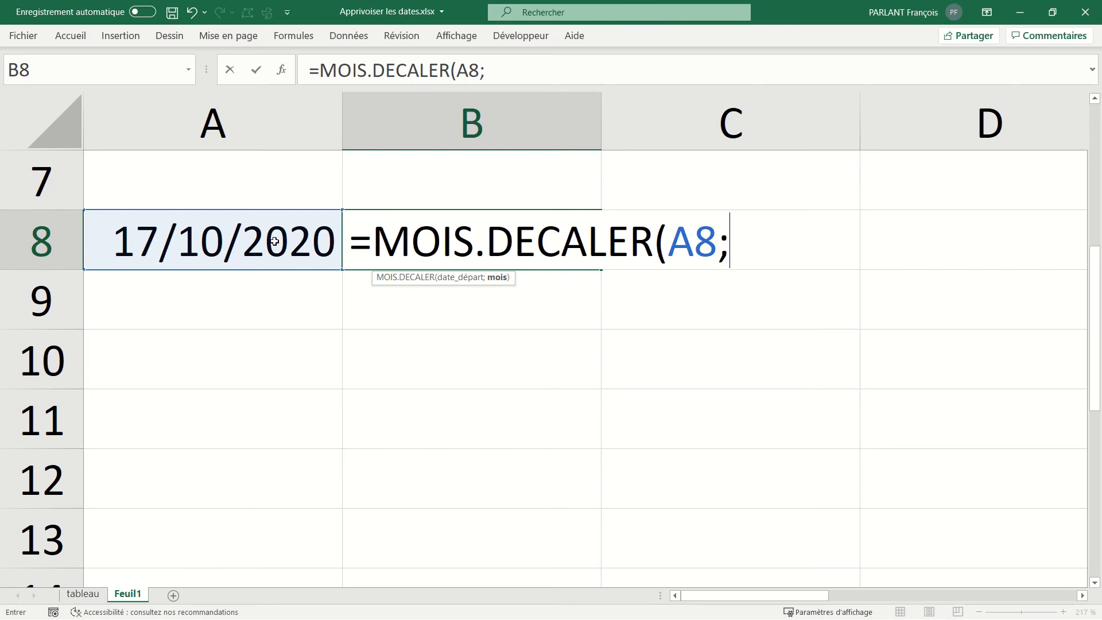
type("6")
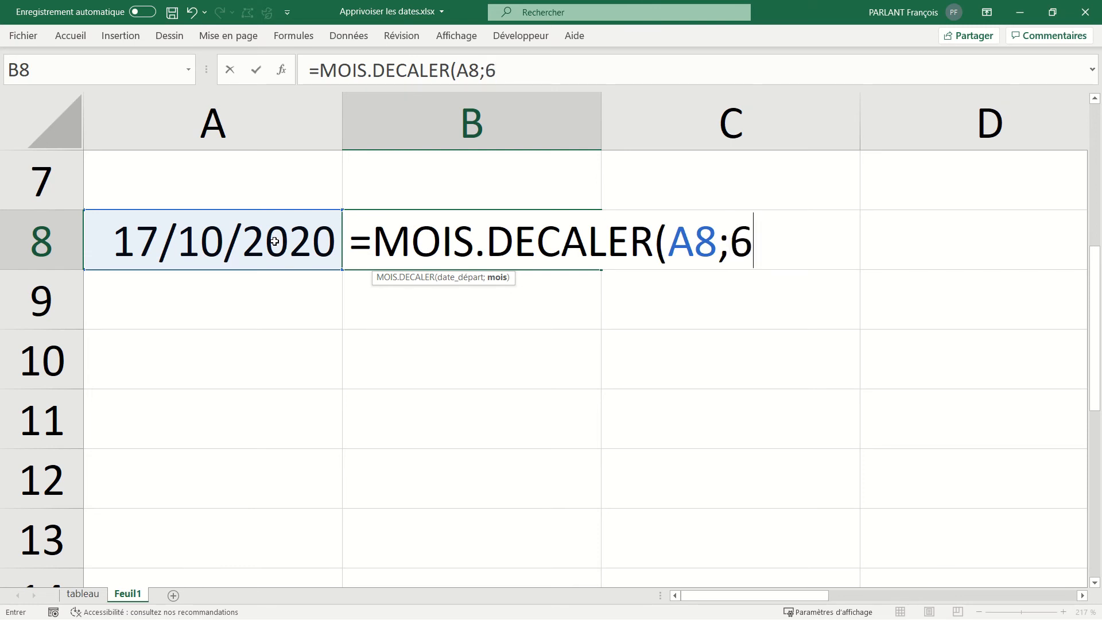
type(")")
key("Return")
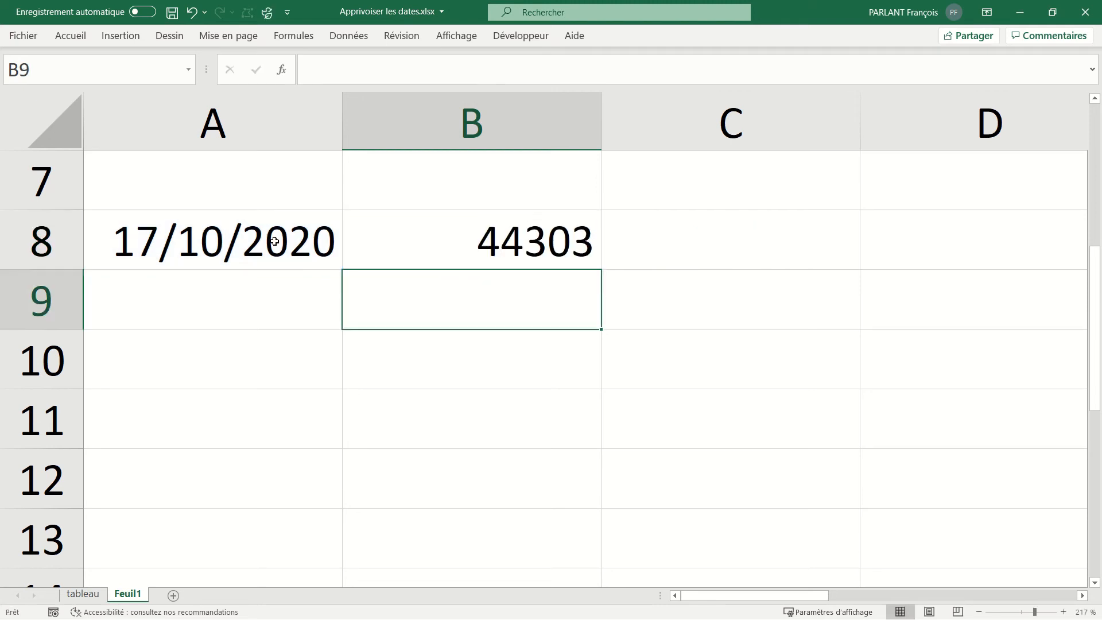
- Format the shifted date in B8 as a short date (Date courte)
left_click(437, 231)
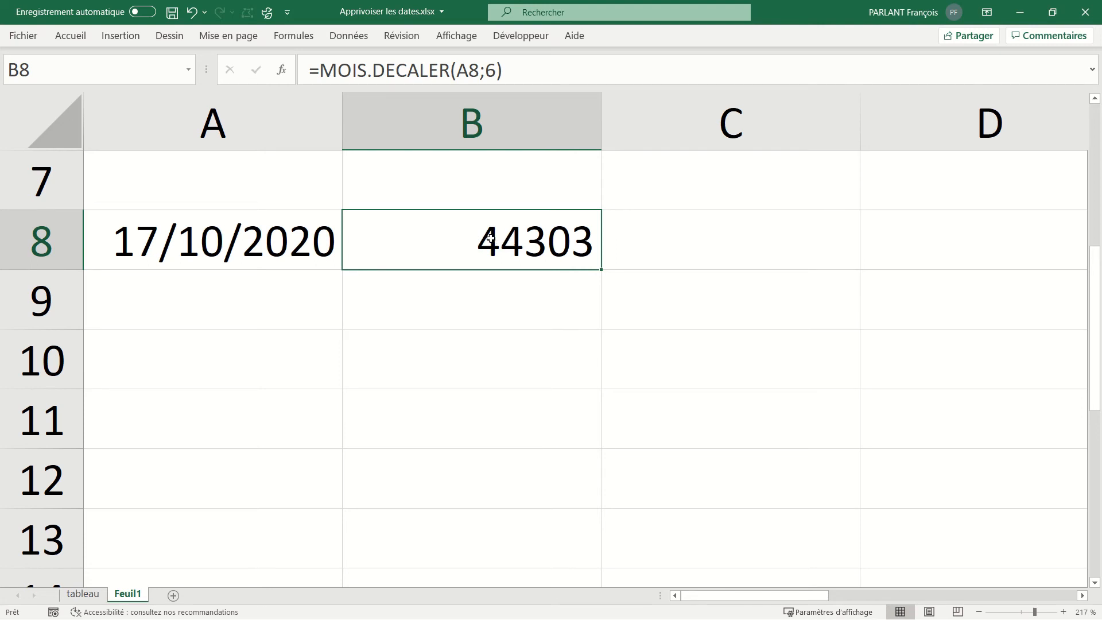
left_click(71, 35)
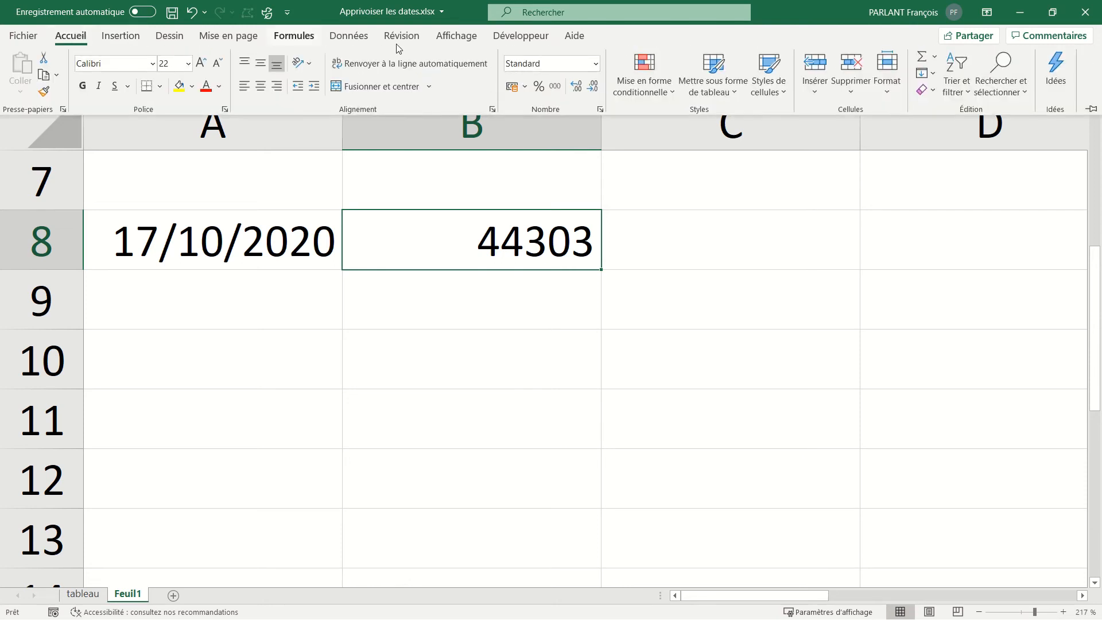
left_click(595, 64)
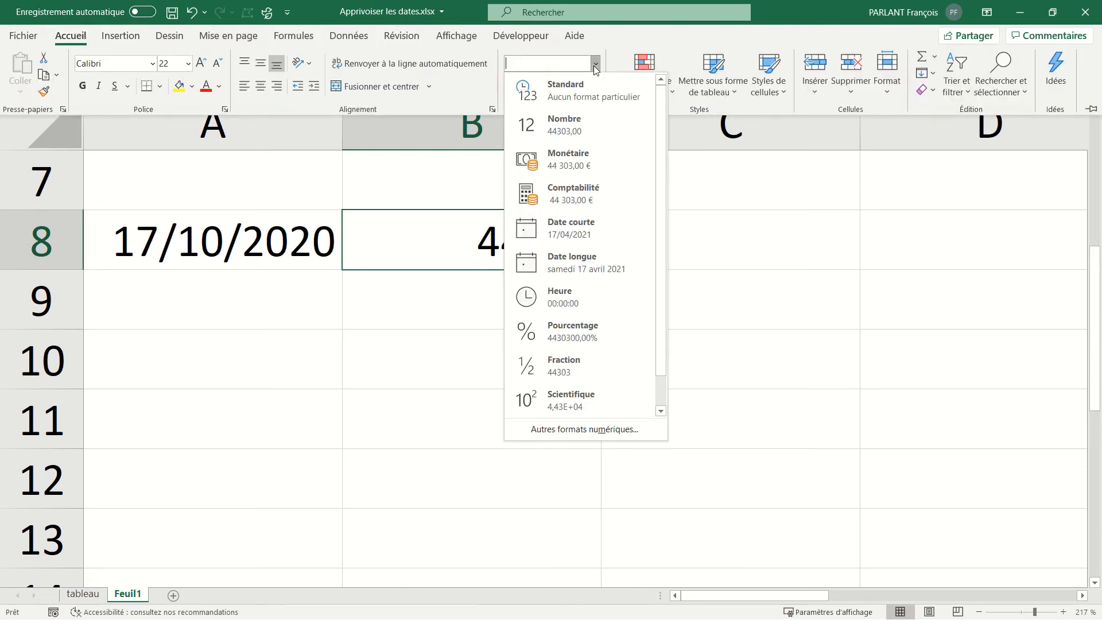
left_click(564, 229)
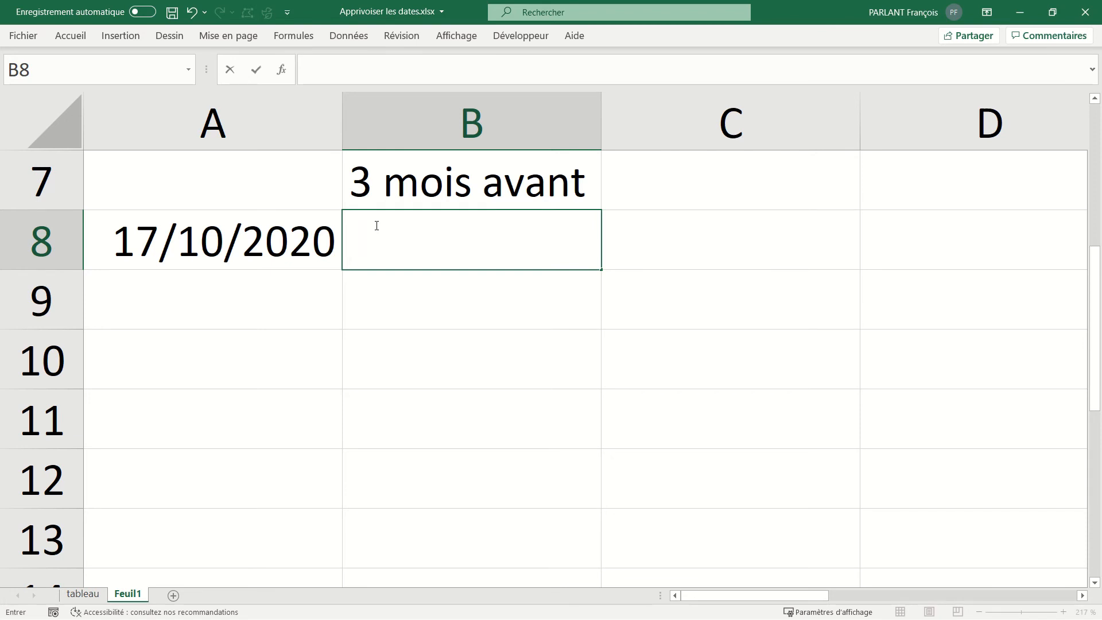
- Calculate the date three months before A8 with the formula =MOIS.DECALER(A8;-3) in B8
type("=mois.")
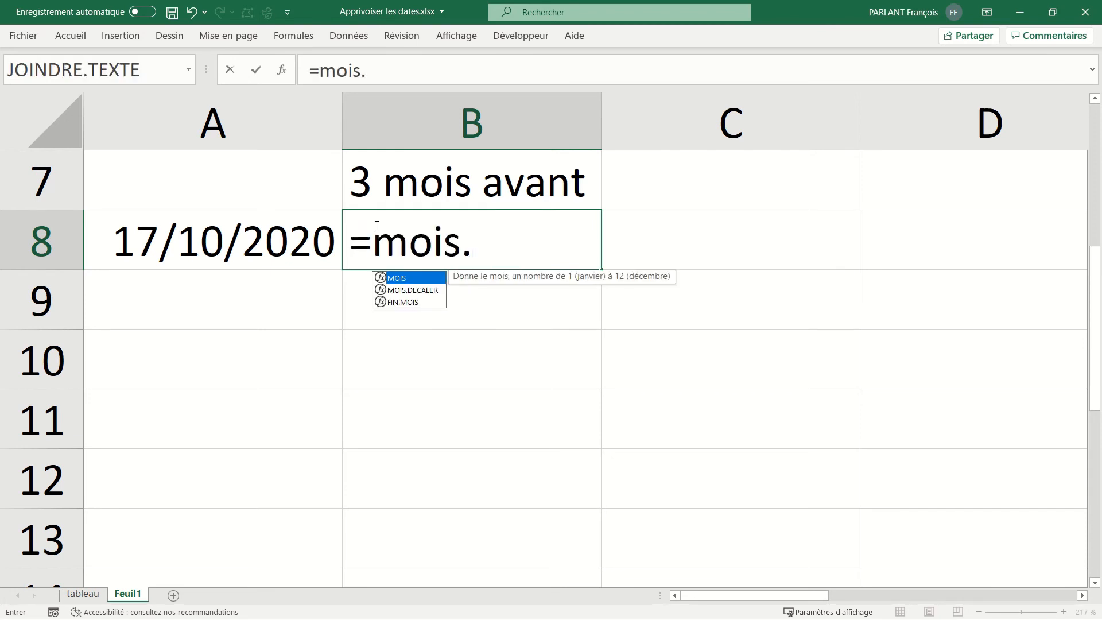
key("Tab")
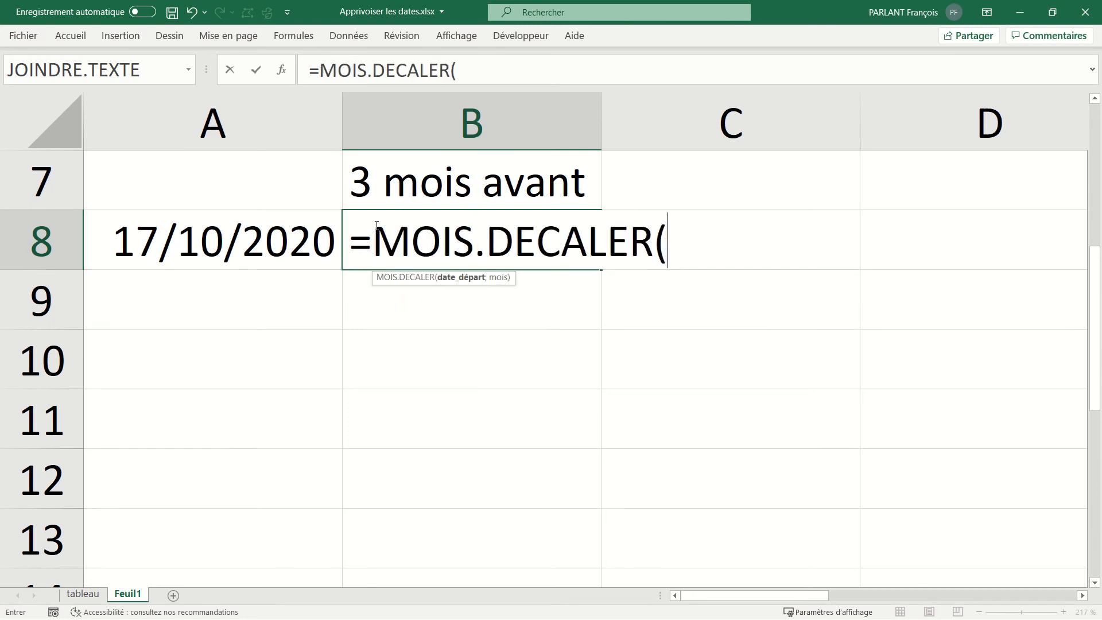
left_click(279, 240)
type(";")
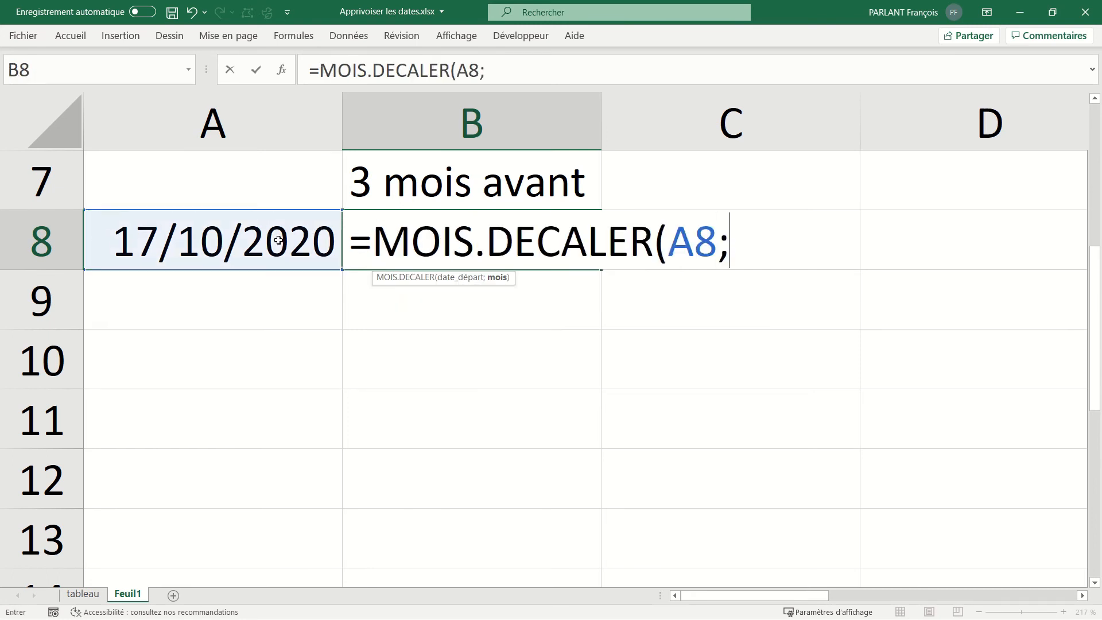
type("-3)")
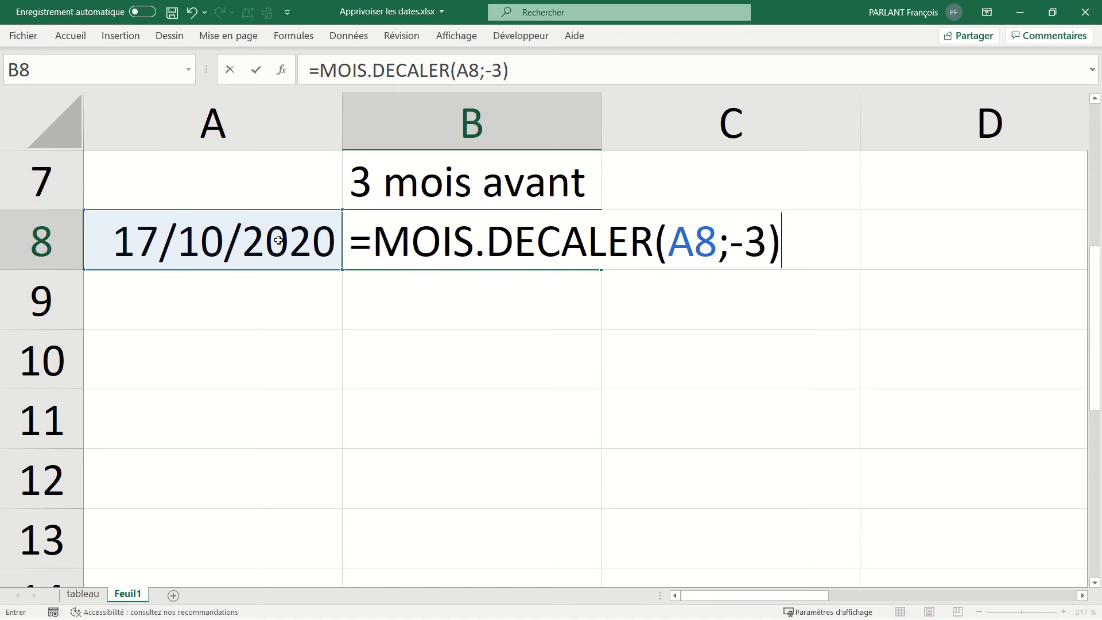
key("Return")
- Calculate the last day of the month of the date in A8 with the formula =FIN.MOIS(A8;0) in B8
left_click(467, 243)
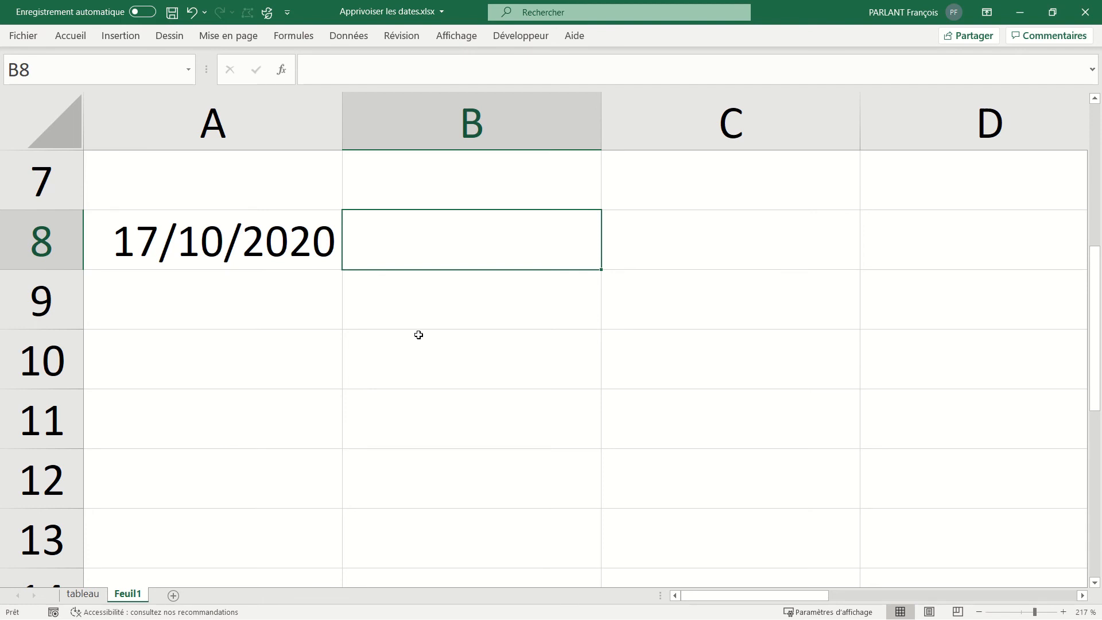
type("=fin")
key("Tab")
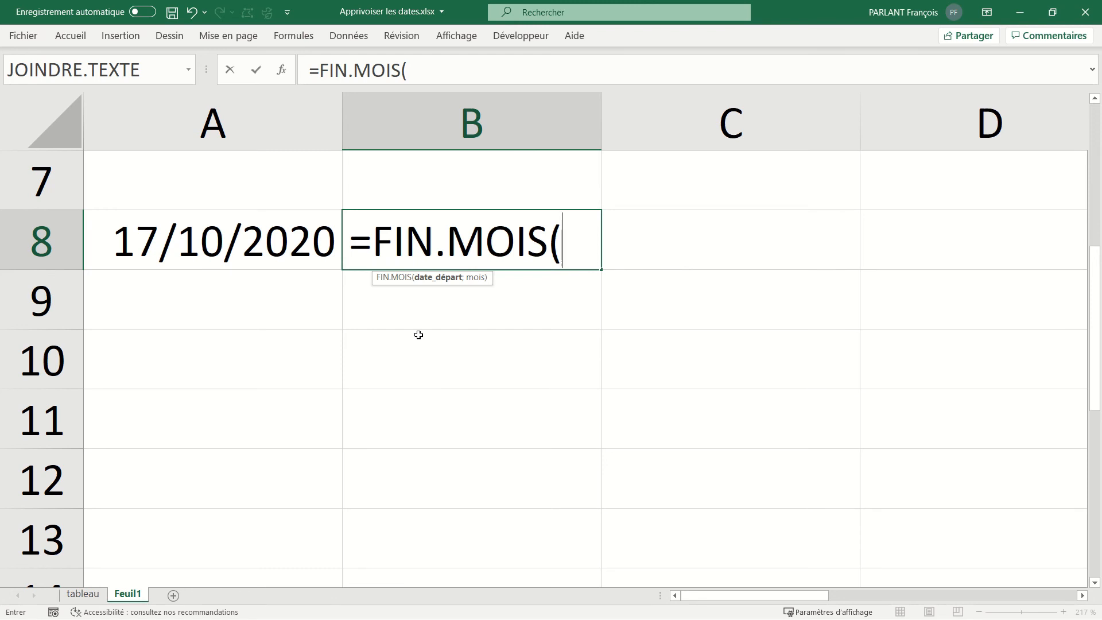
left_click(263, 243)
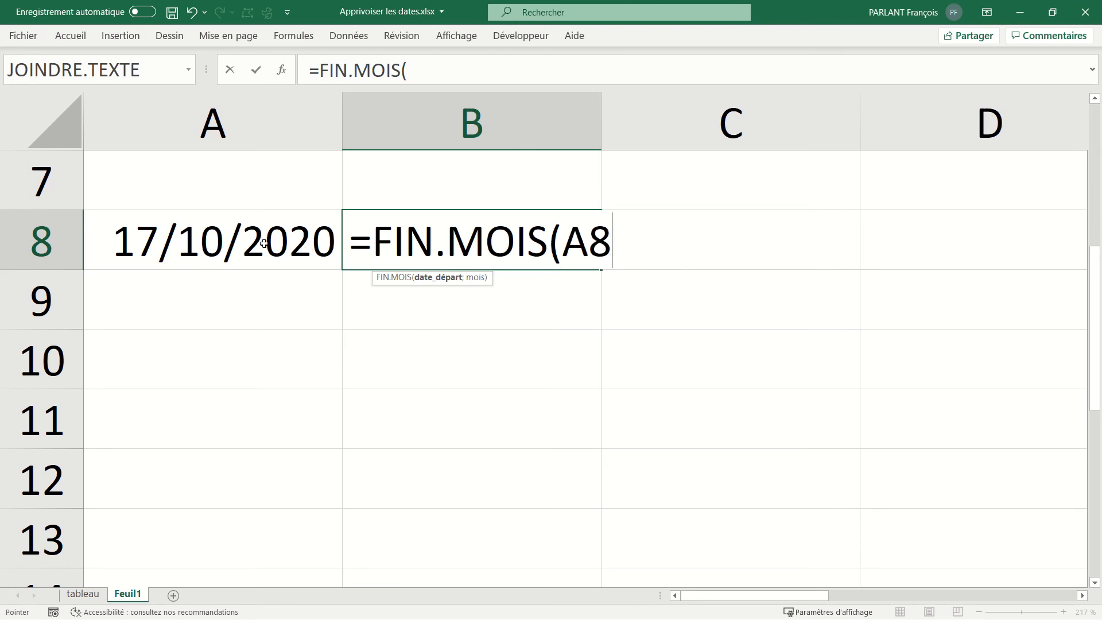
type(";")
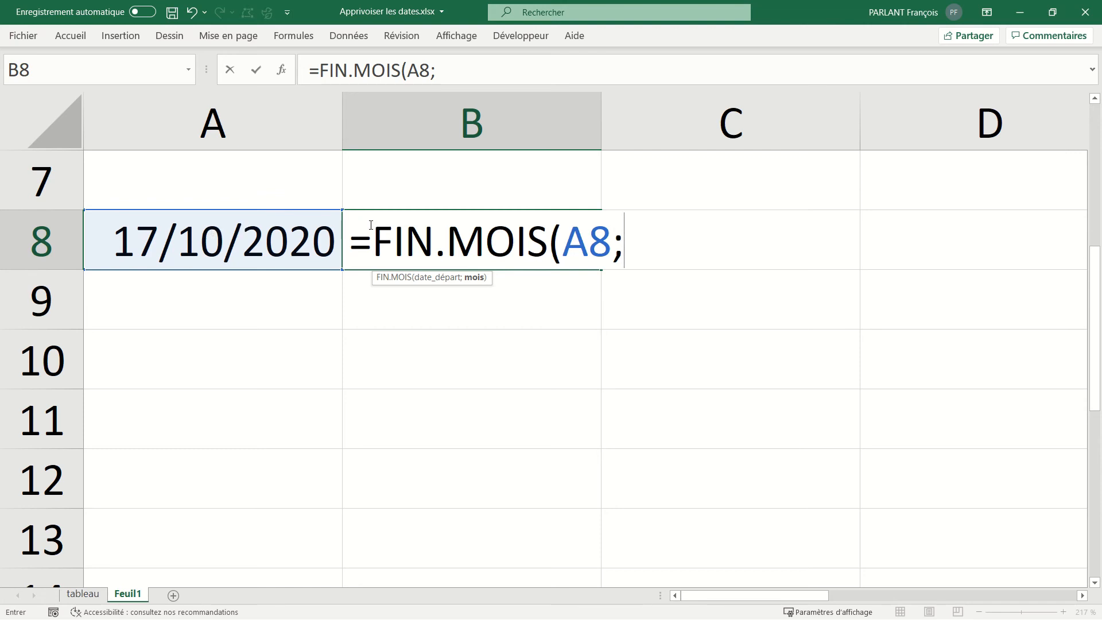
type("0")
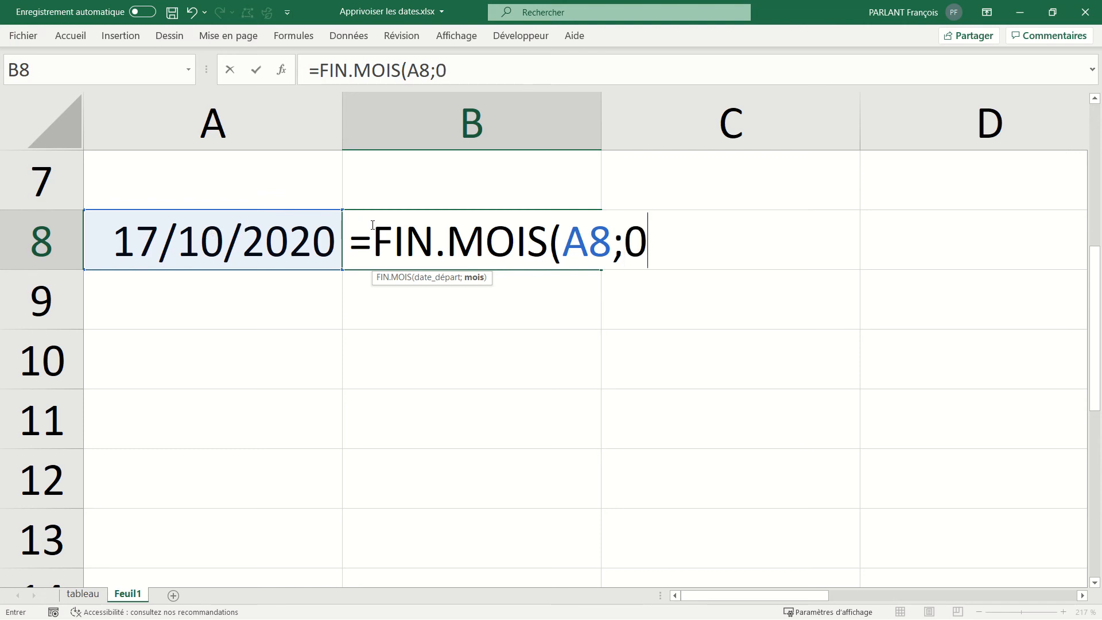
type(")")
key("Return")
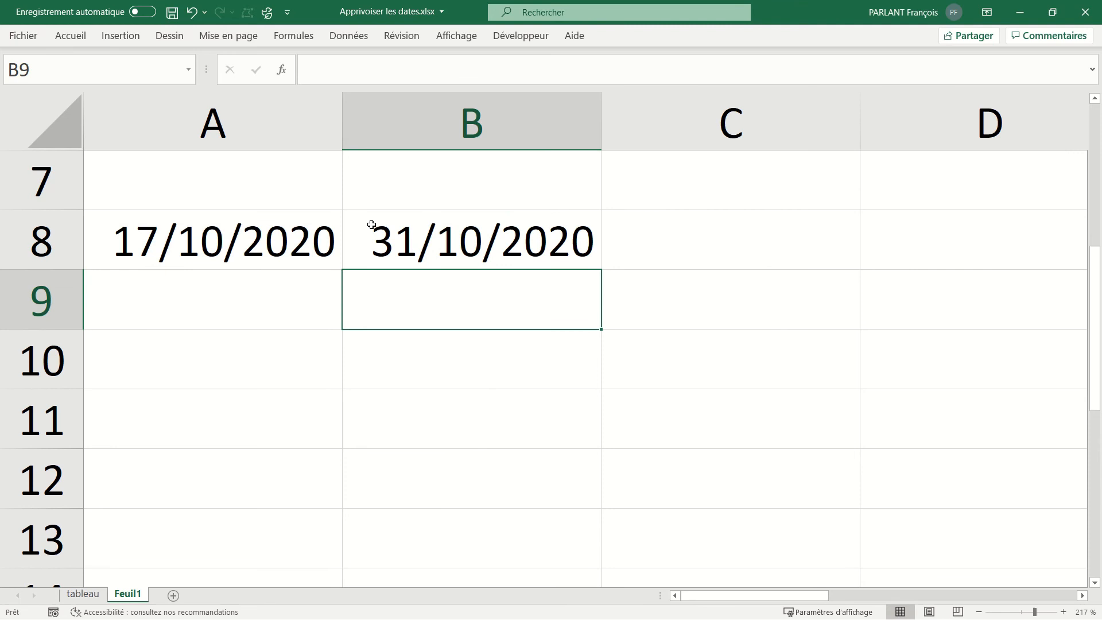
- Change the months argument of the FIN.MOIS formula in B8 to 1, making it =FIN.MOIS(A8;1)
left_click(450, 227)
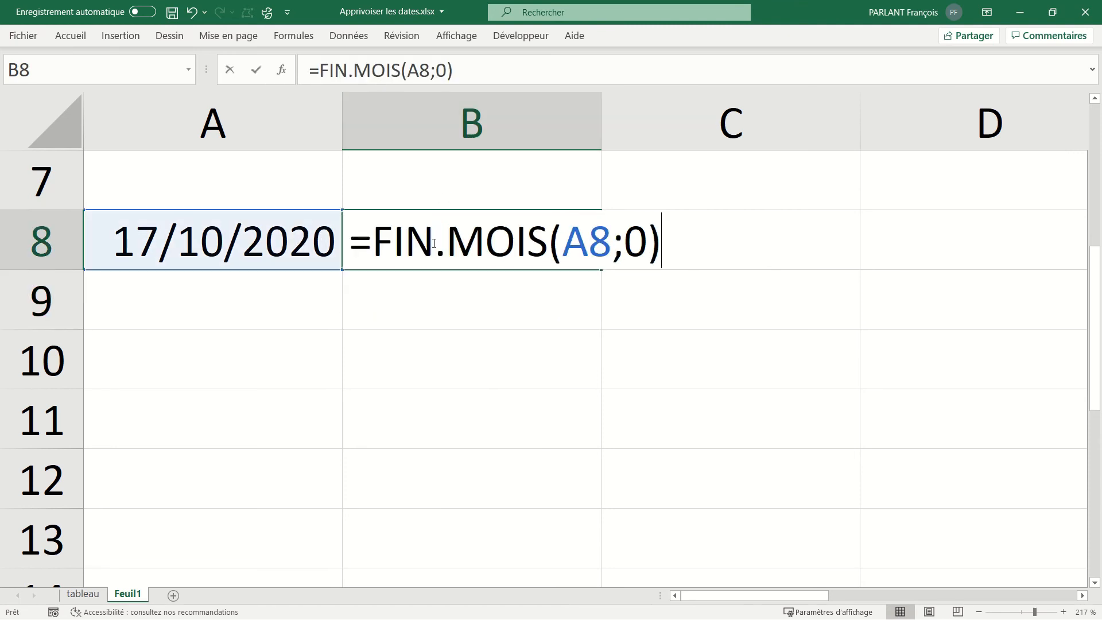
double_click(432, 242)
left_click(646, 240)
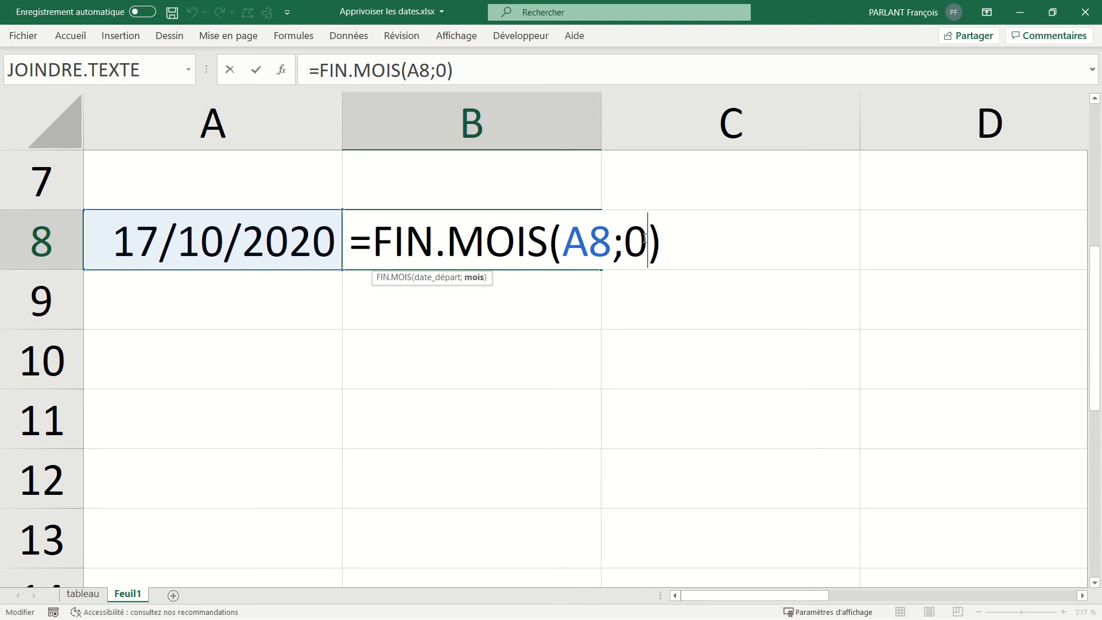
key("BackSpace")
type("1")
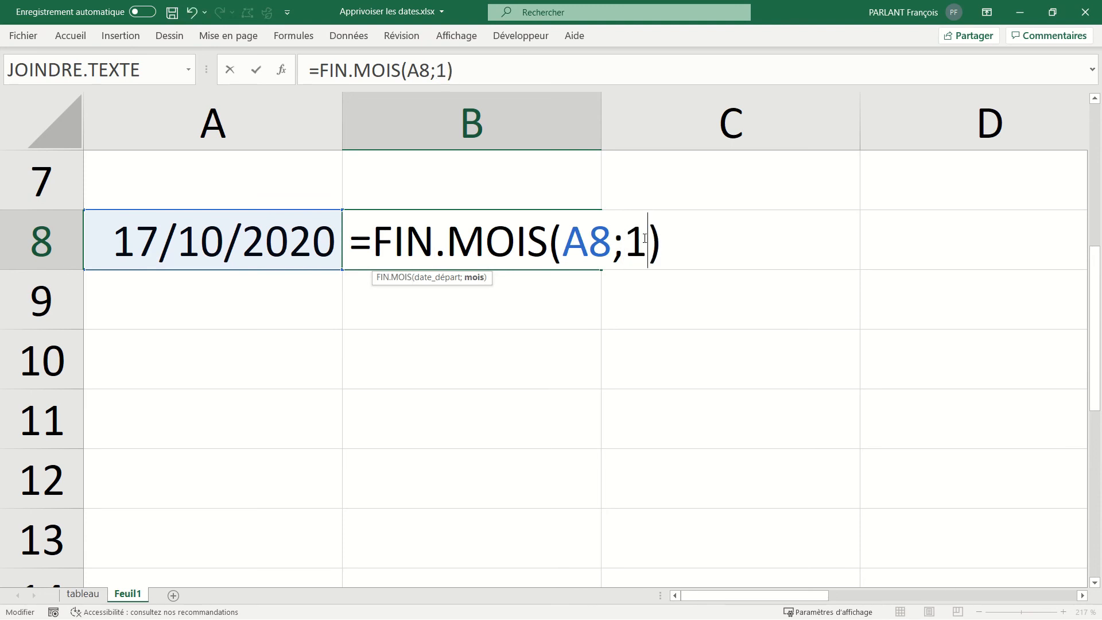
key("Return")
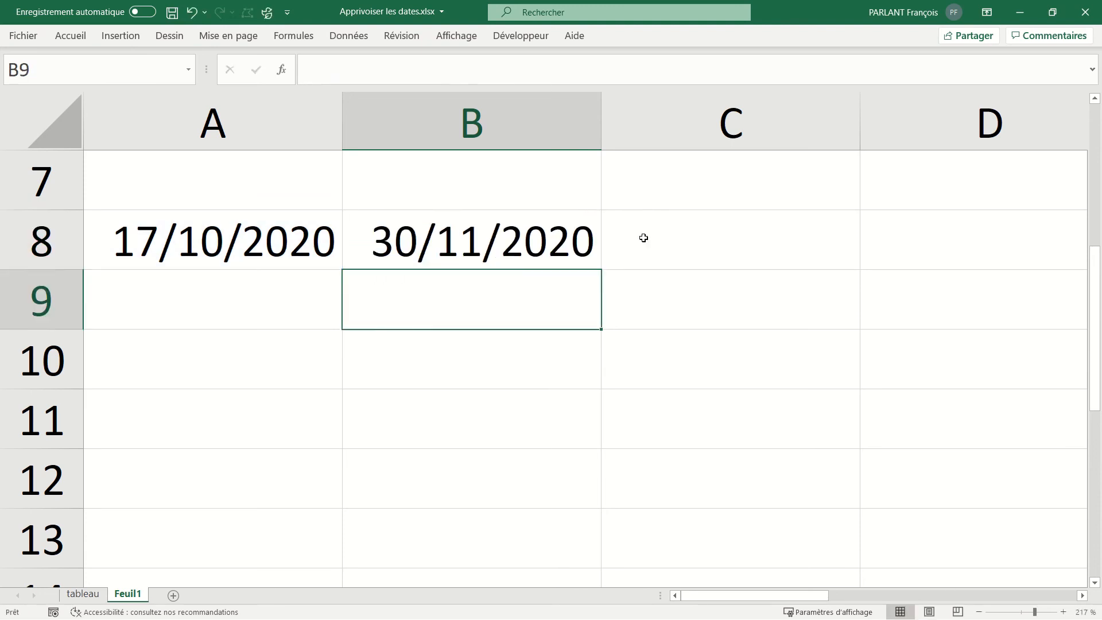
left_click(466, 246)
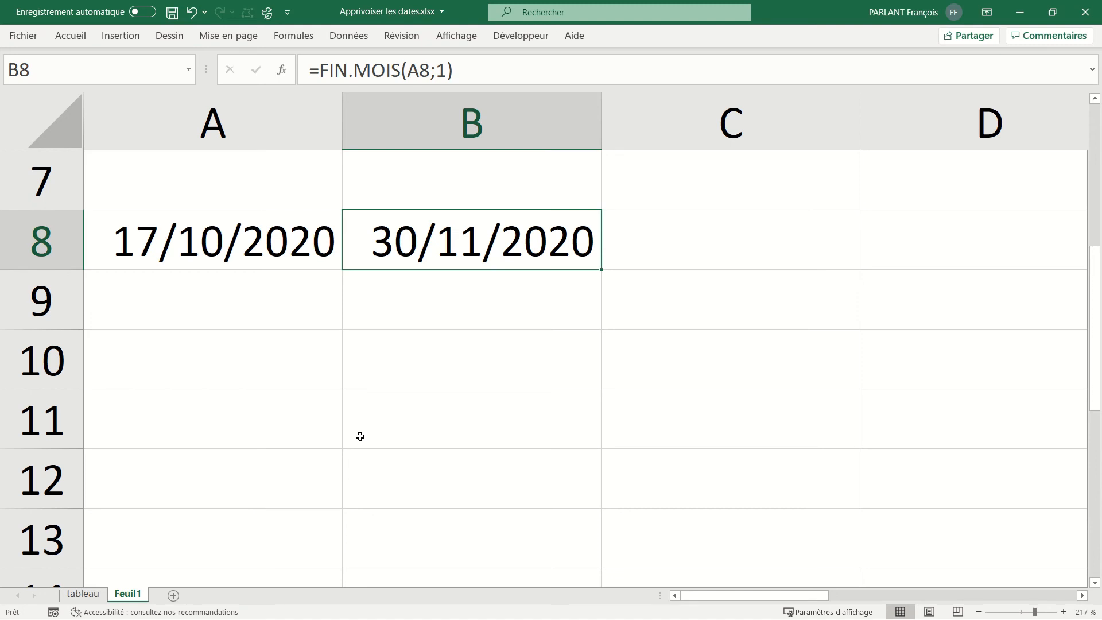
key("ctrl+Page_Up")
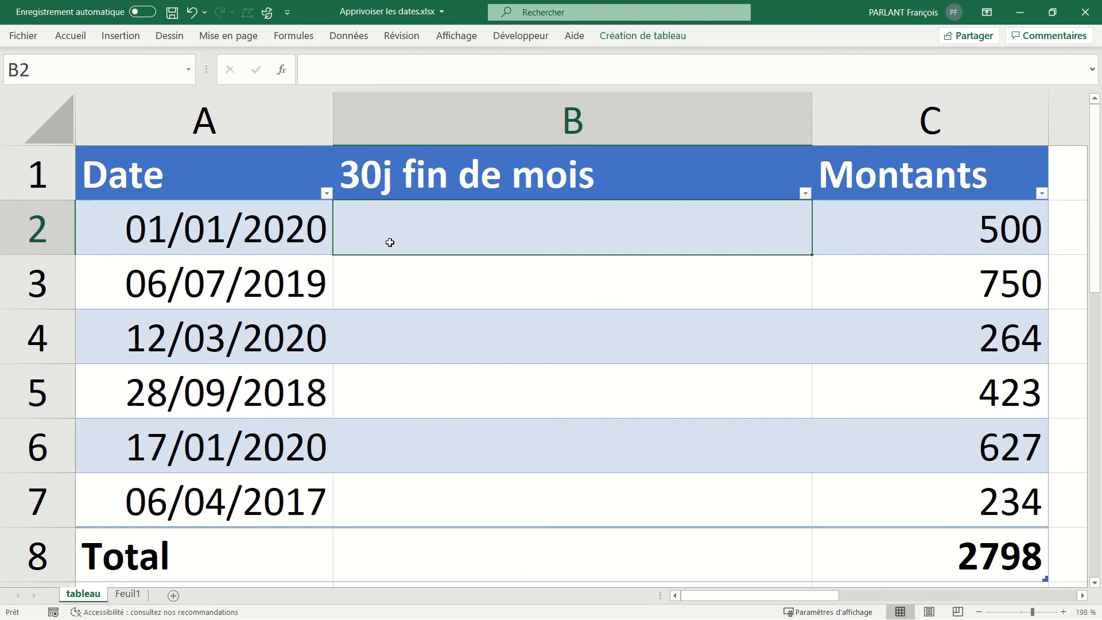
type("=fin")
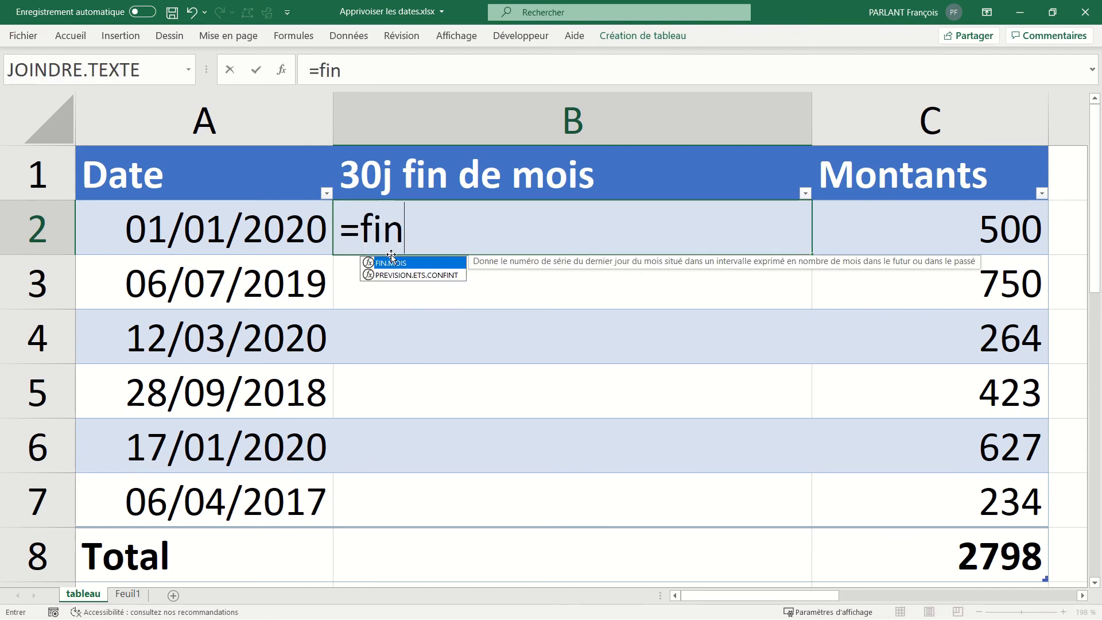
key("Tab")
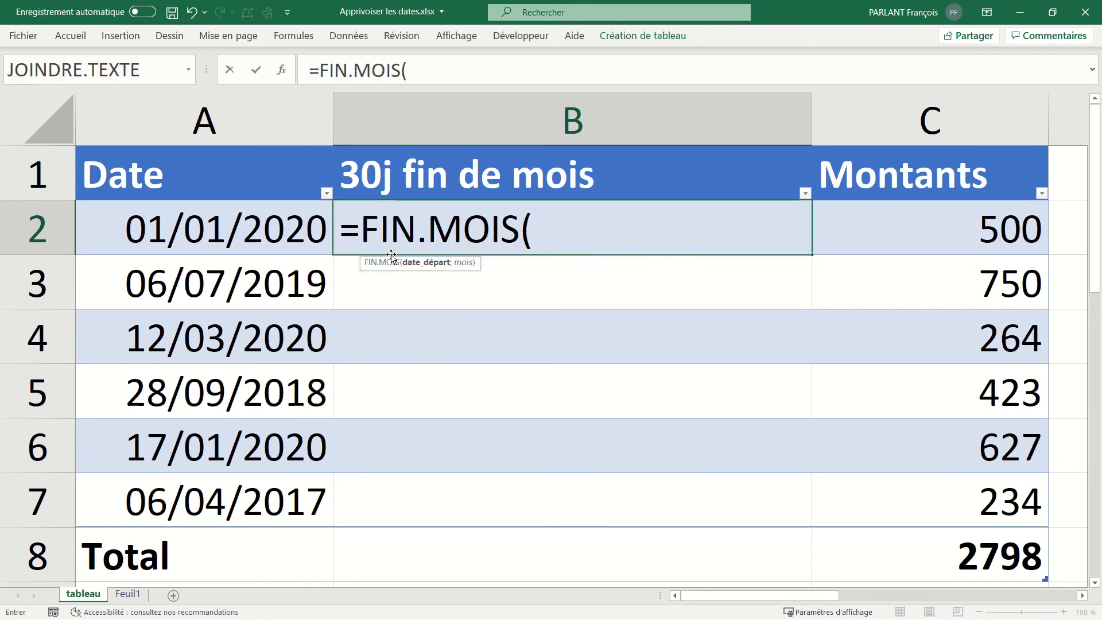
left_click(272, 232)
type("+")
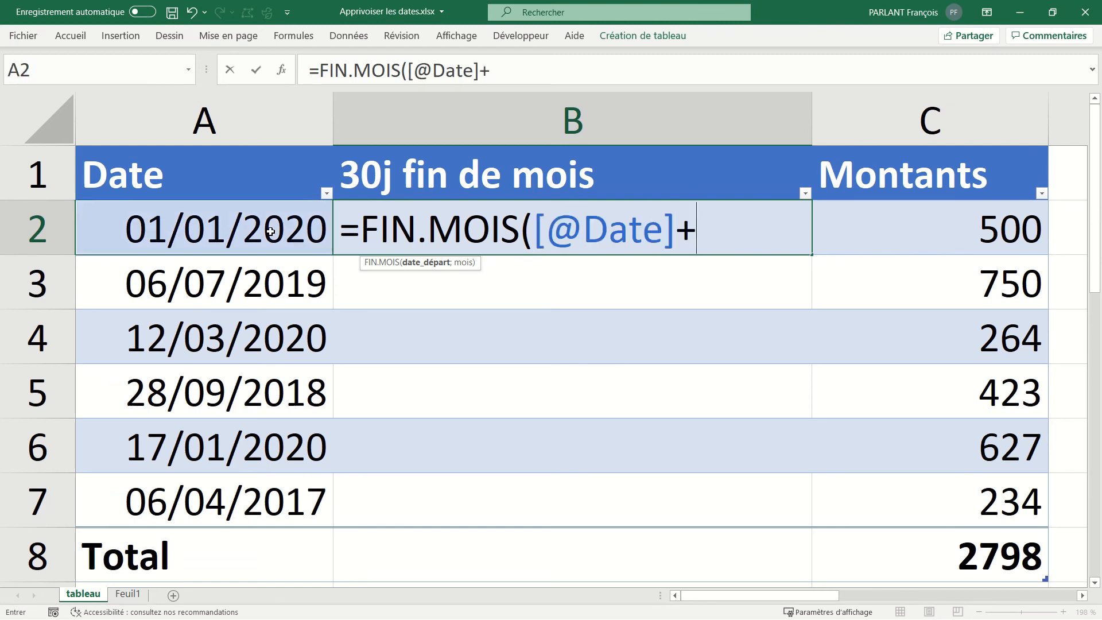
type("30;")
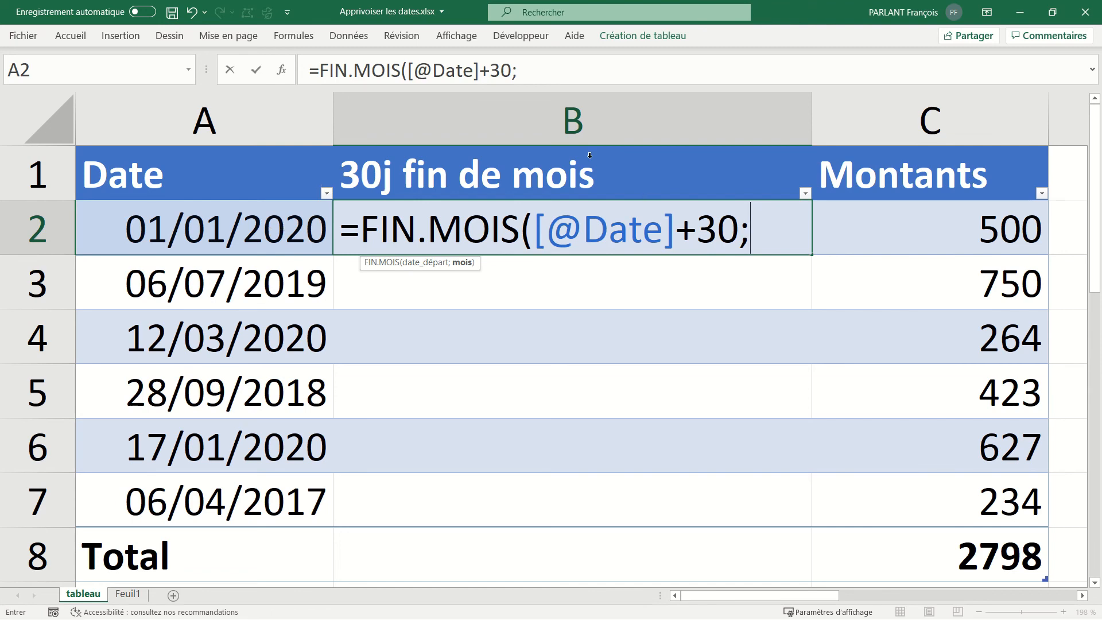
type("0)")
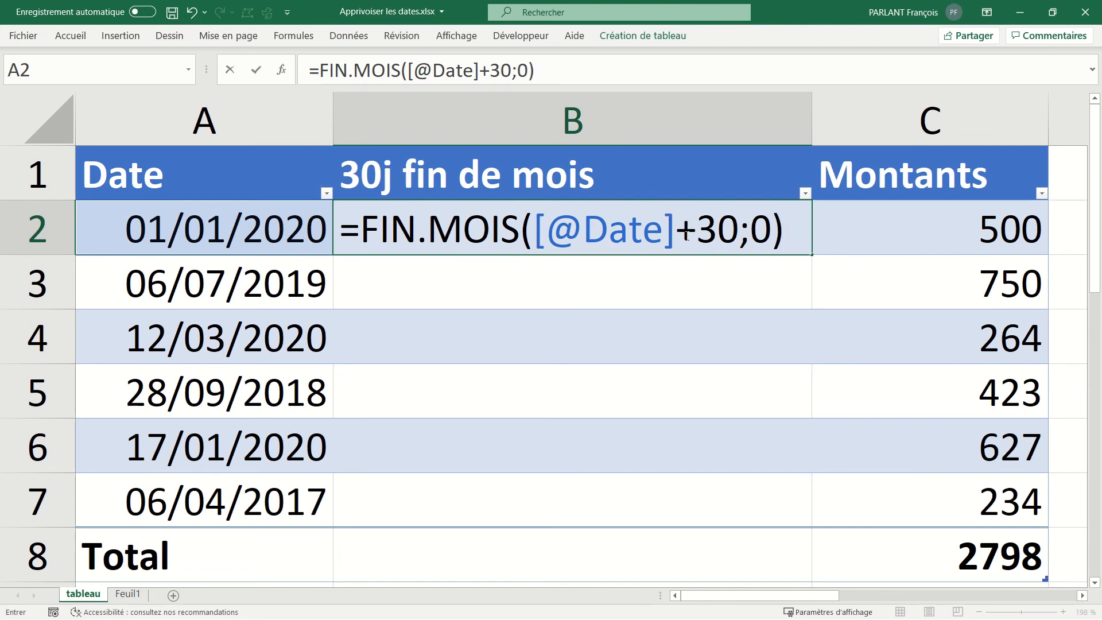
key("Return")
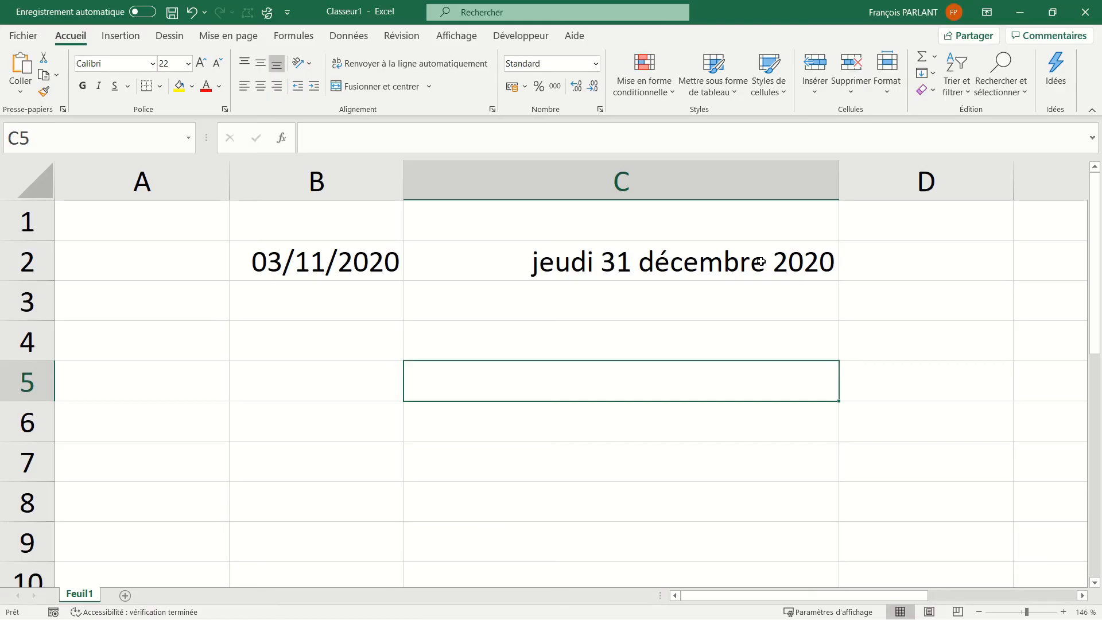
- Calculate the month end one month after a date given as text, using =FIN.MOIS(DATEVAL("03/11/2020");1) in C5
double_click(638, 263)
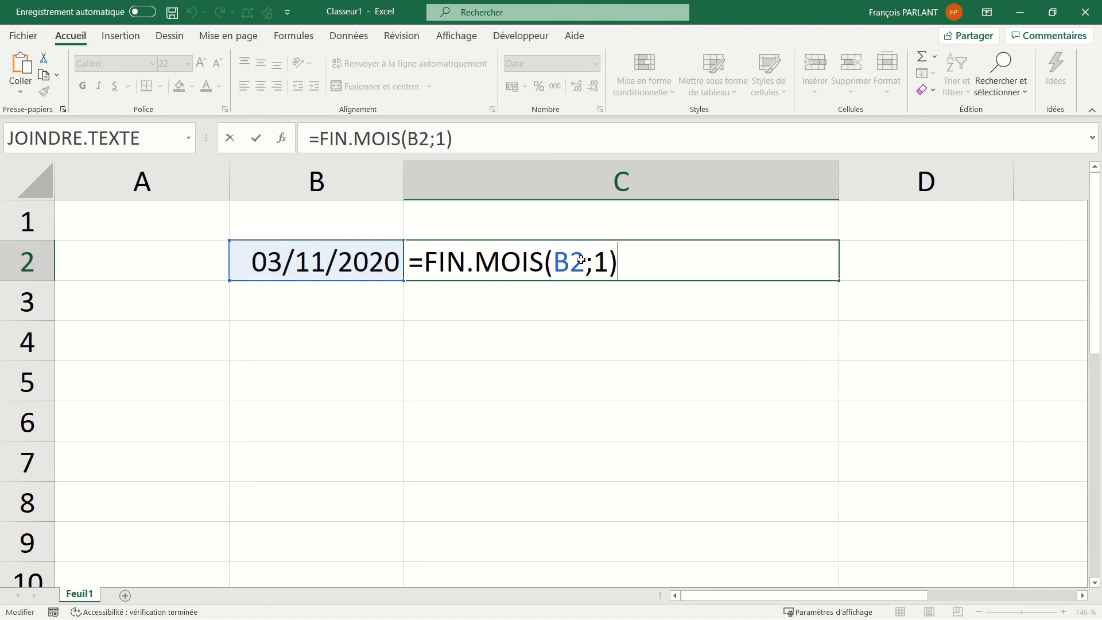
key("ctrl+Return")
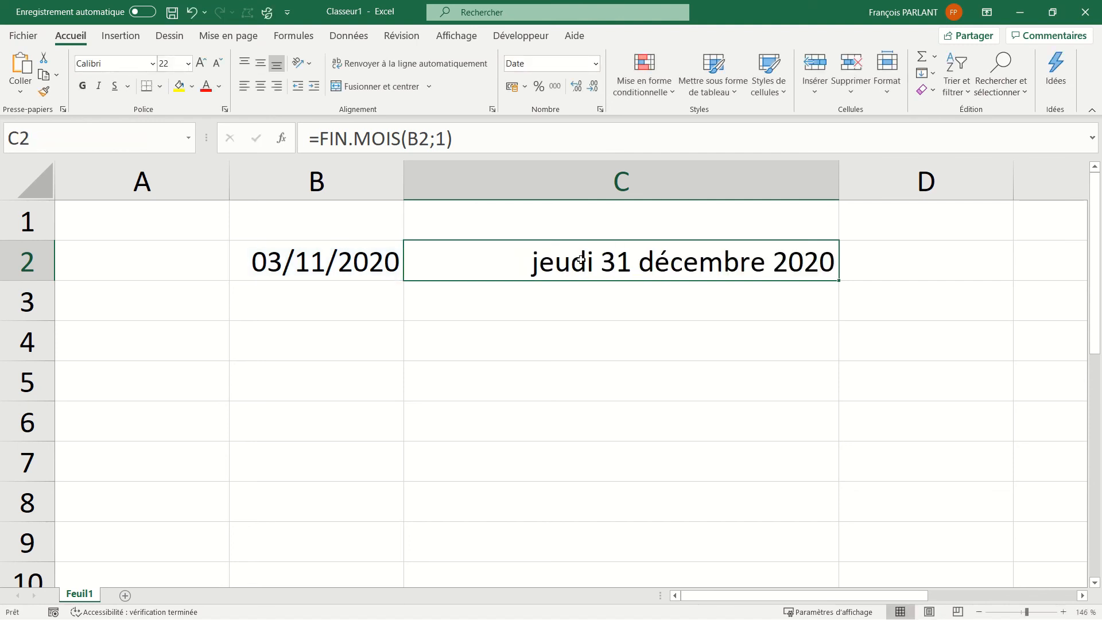
double_click(490, 374)
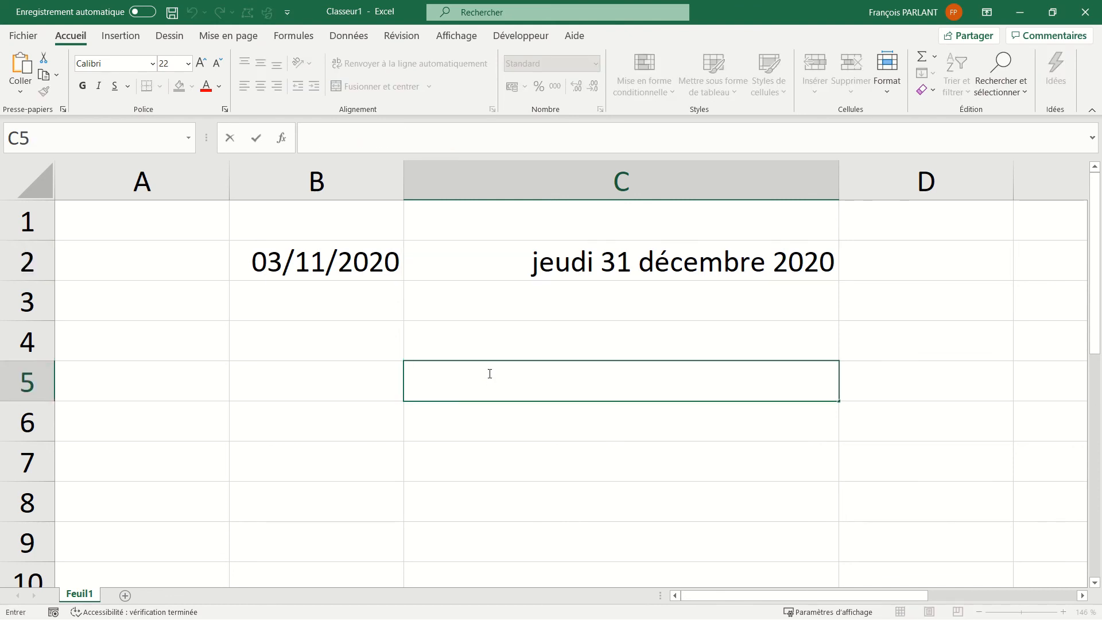
type("=")
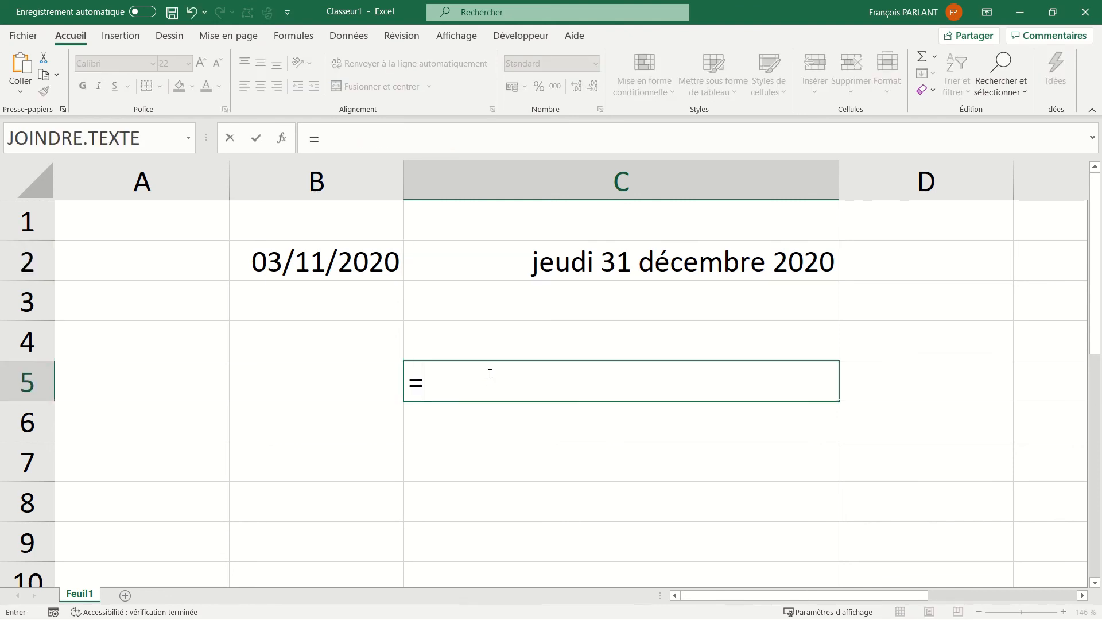
type("fin")
key("Tab")
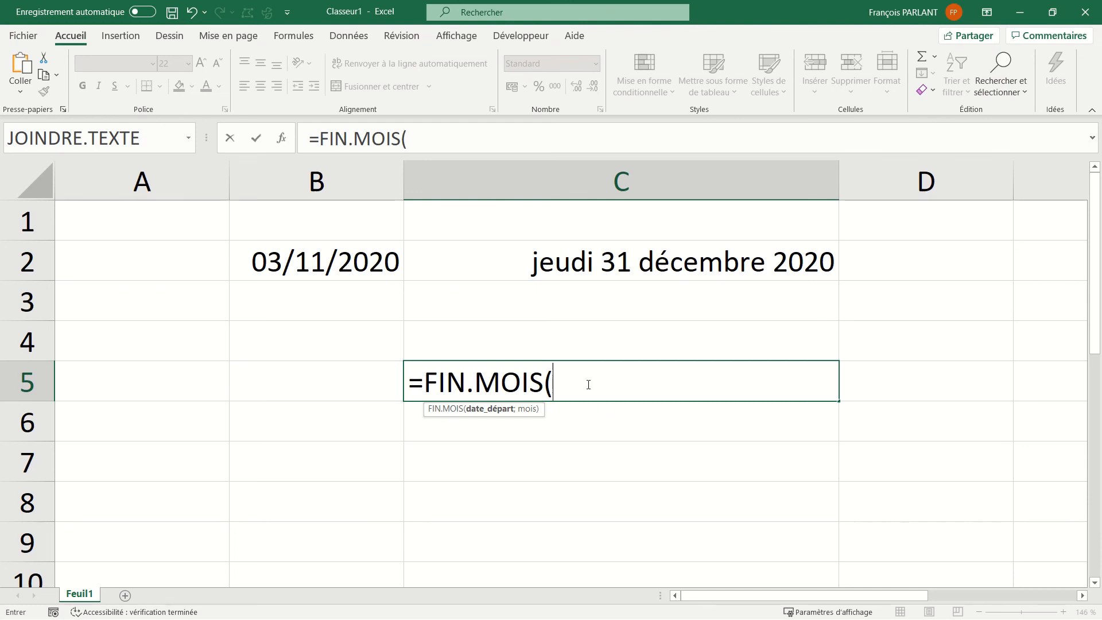
type("date")
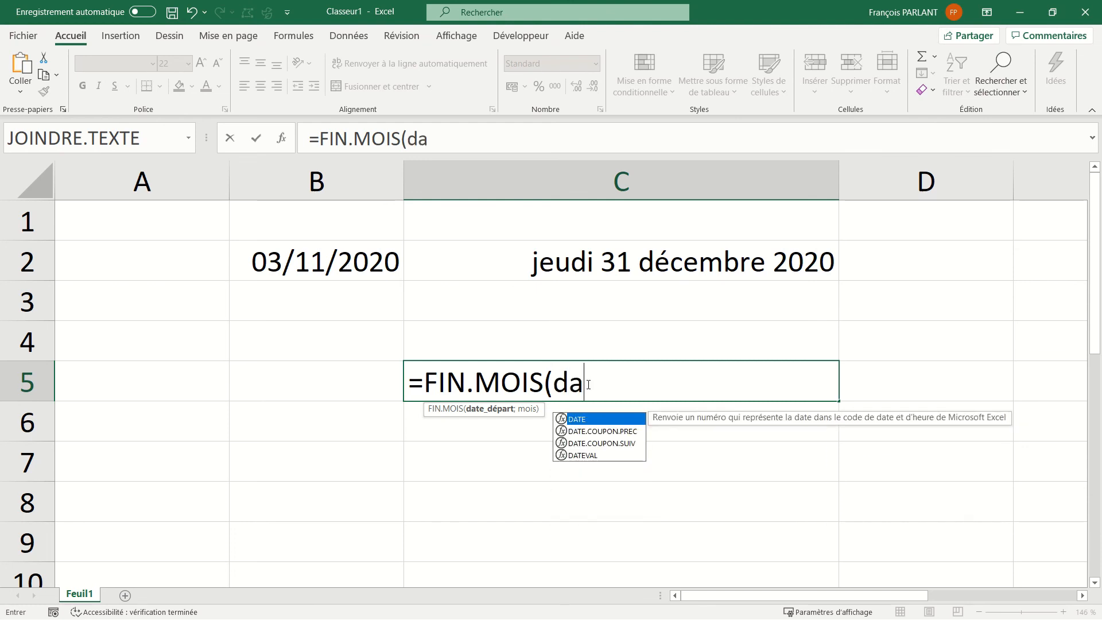
key("Down")
key("Down")
key("Down")
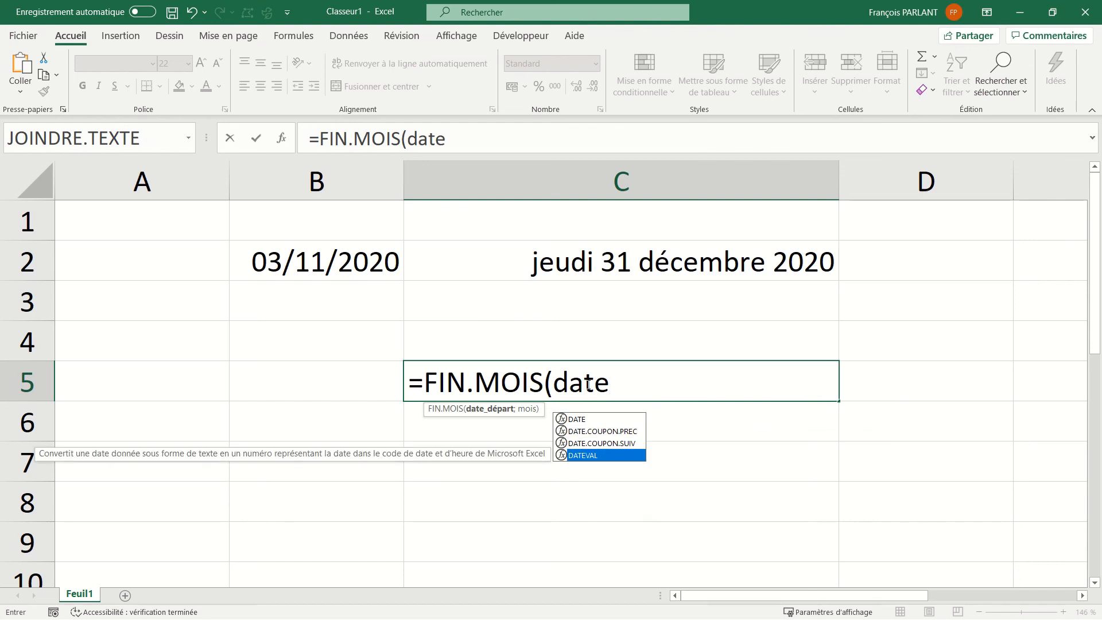
key("Tab")
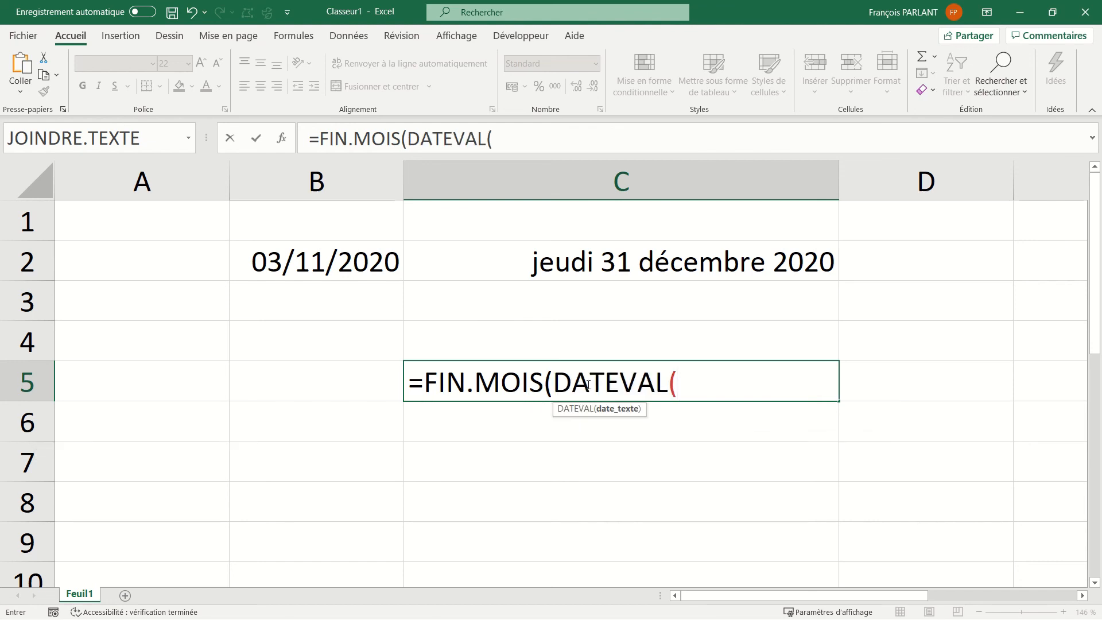
type("\"03/11")
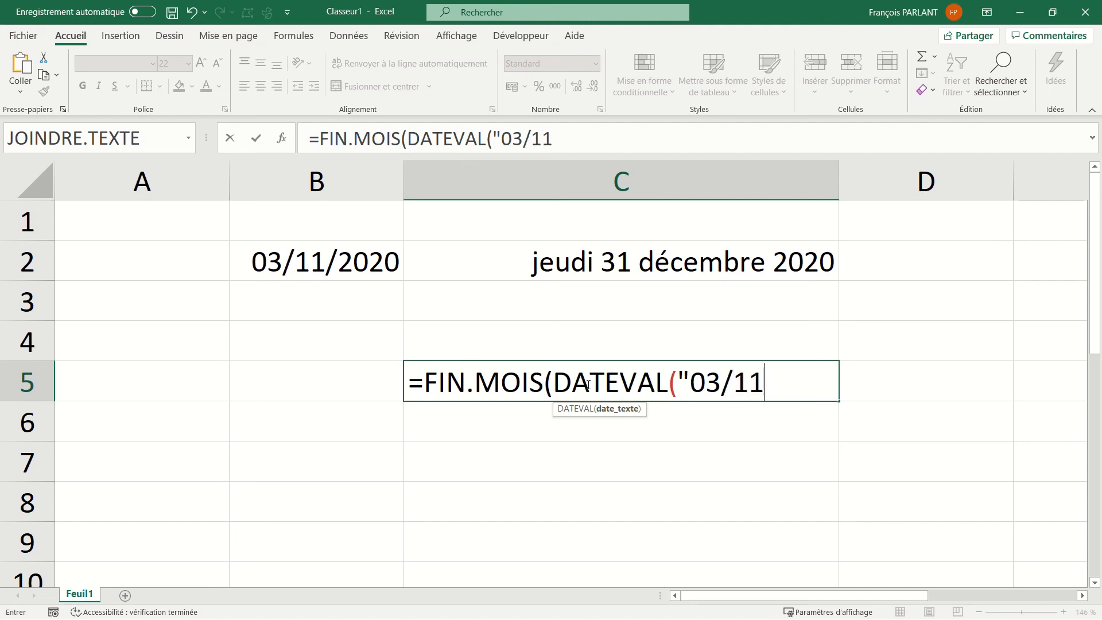
type("/2020\"")
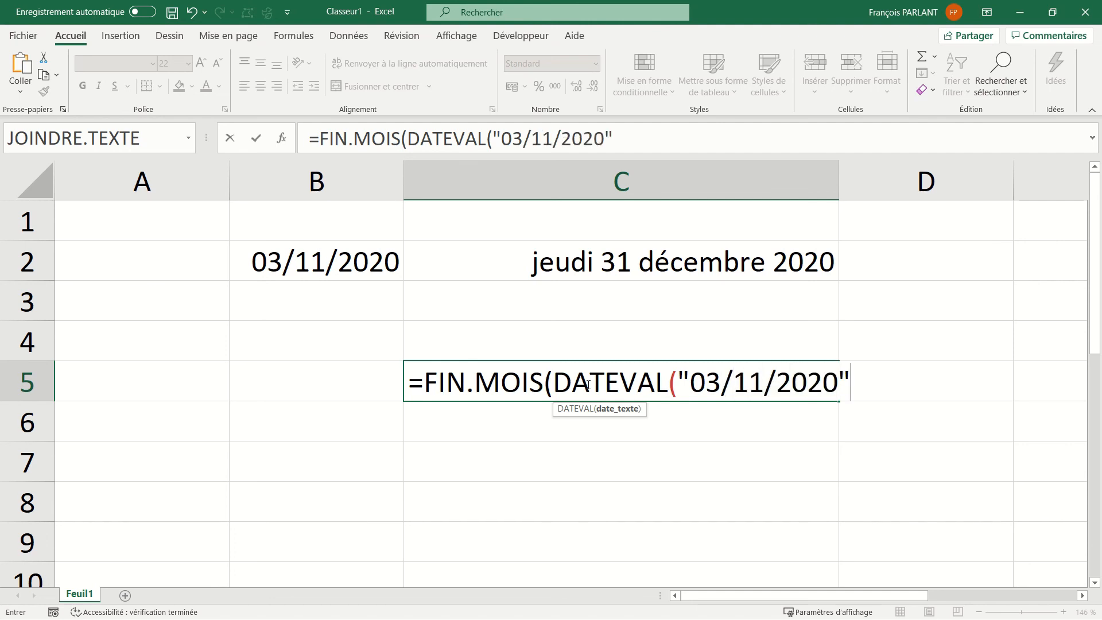
type(")")
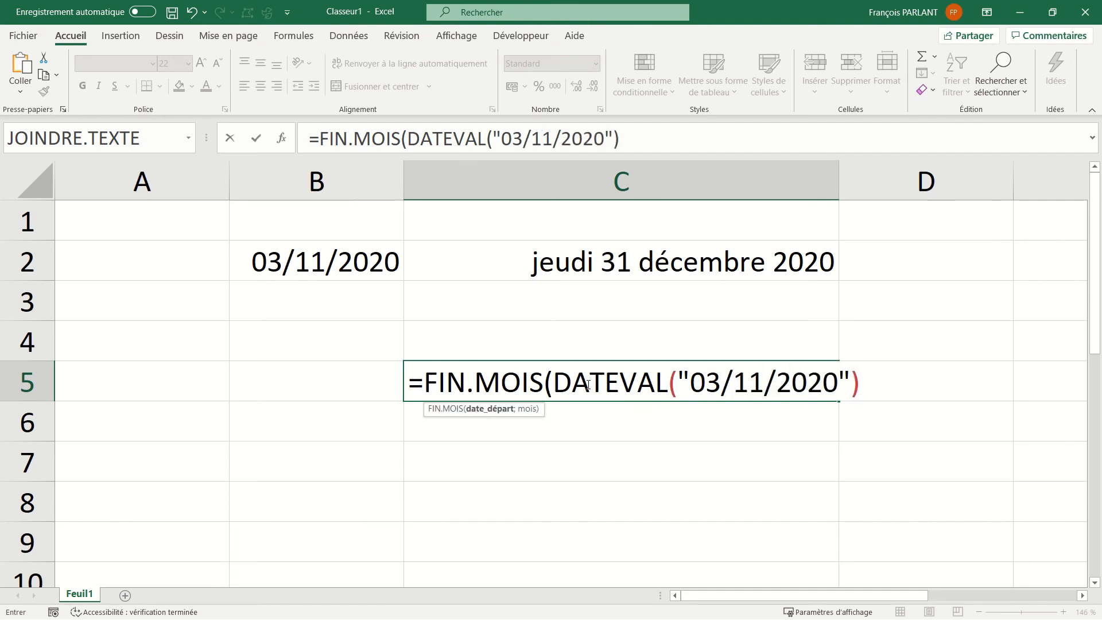
type(";1)")
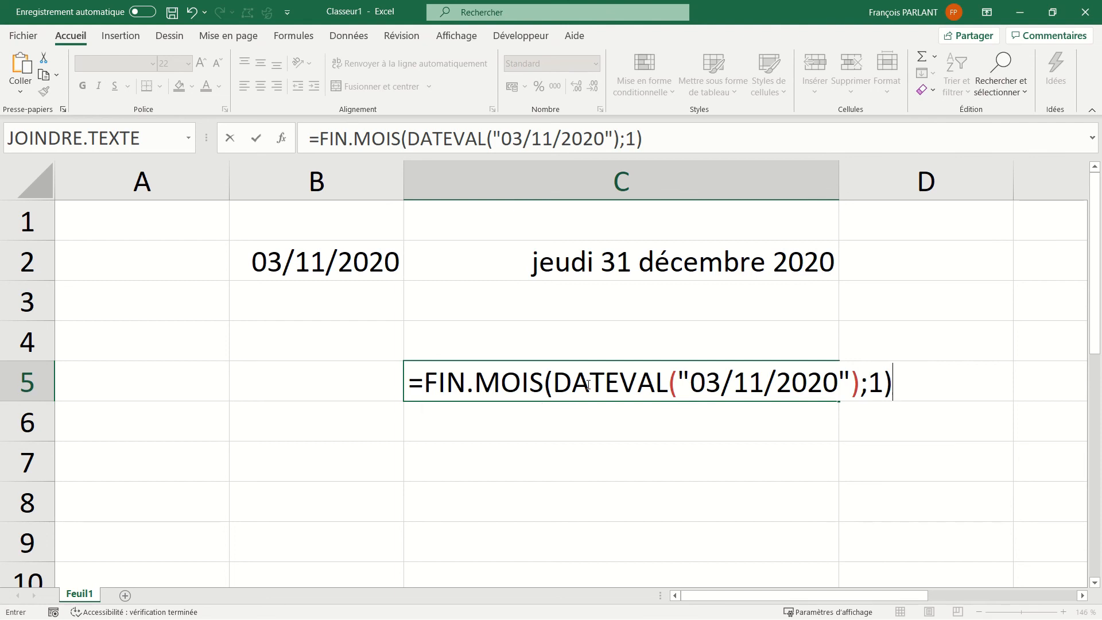
key("Return")
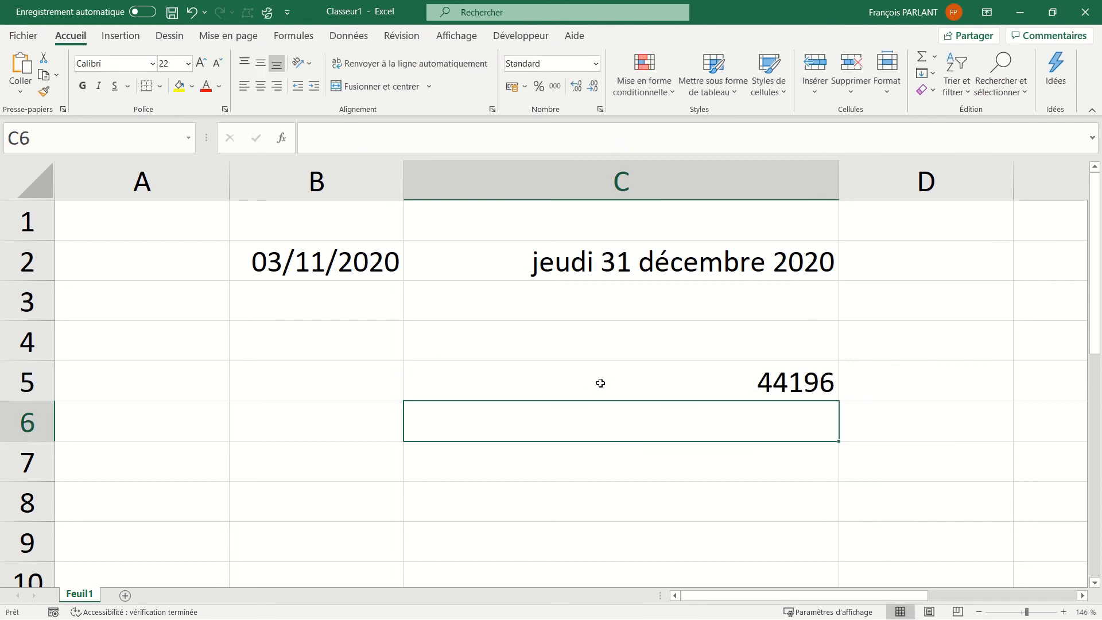
- Format the result in C5 as a short date (Date courte)
left_click(601, 383)
left_click(597, 62)
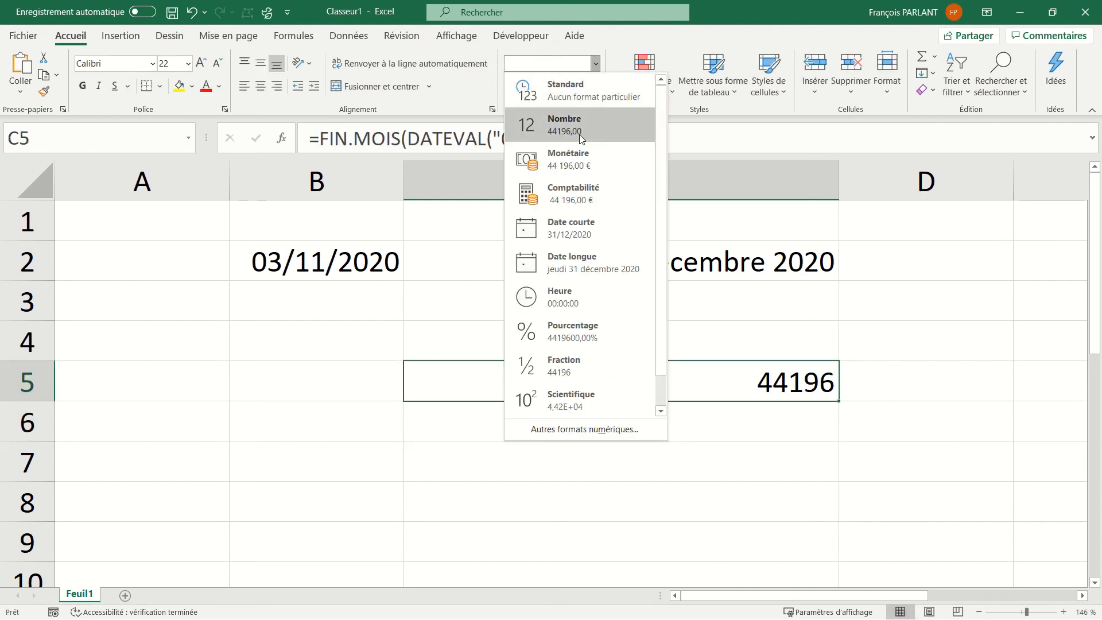
left_click(579, 224)
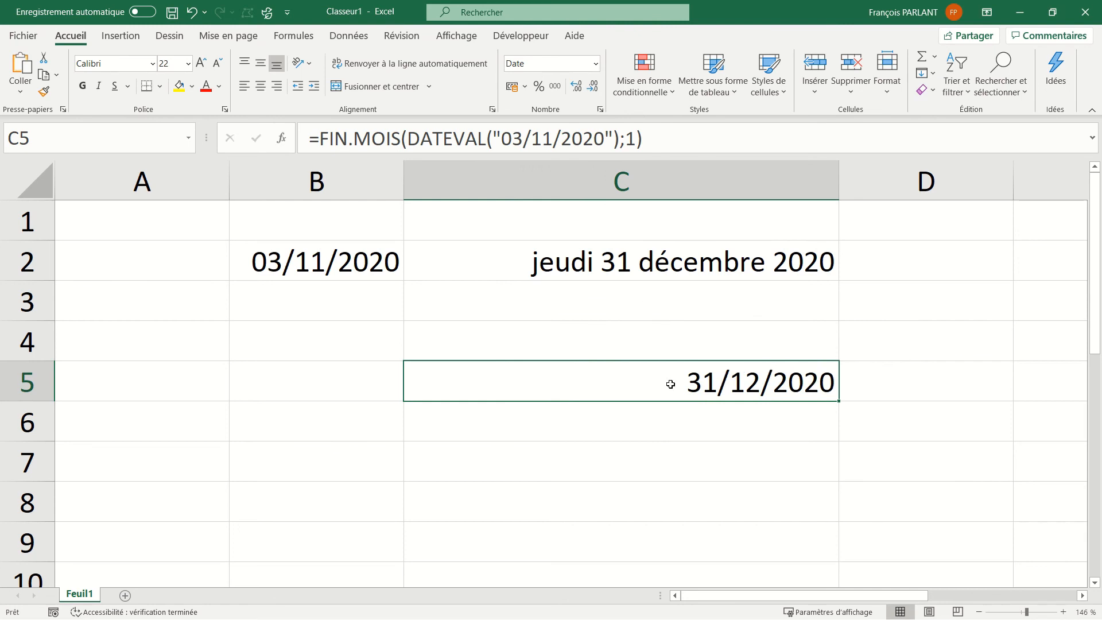
- Replace the date text inside DATEVAL in C5 with "3 nov 2020", making the formula =FIN.MOIS(DATEVAL("3 nov 2020");1)
double_click(735, 382)
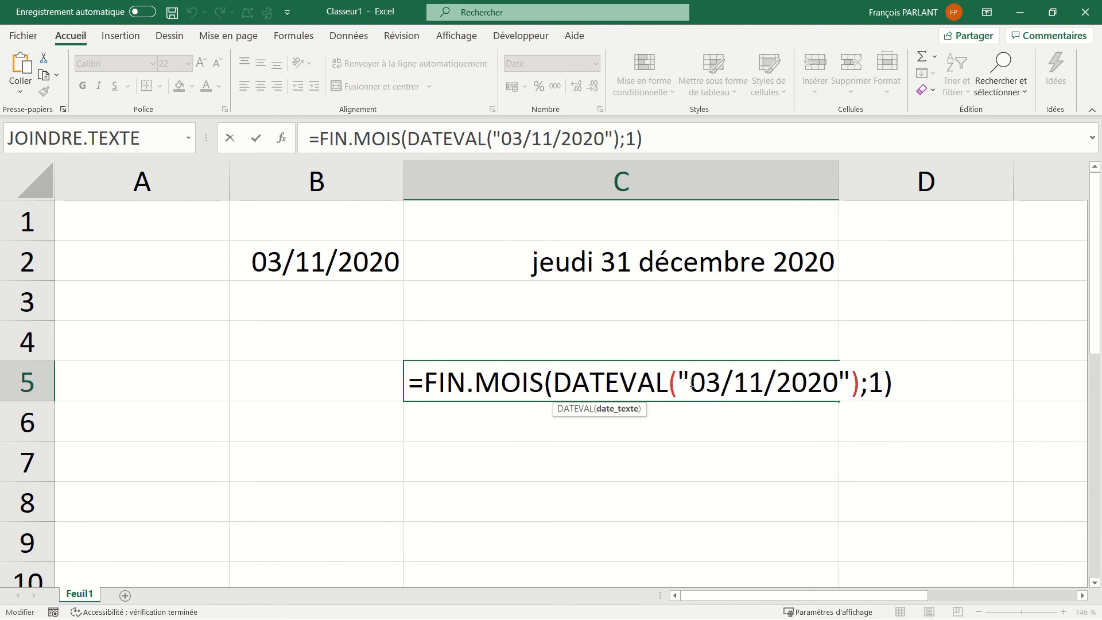
left_click_drag(692, 383, 835, 390)
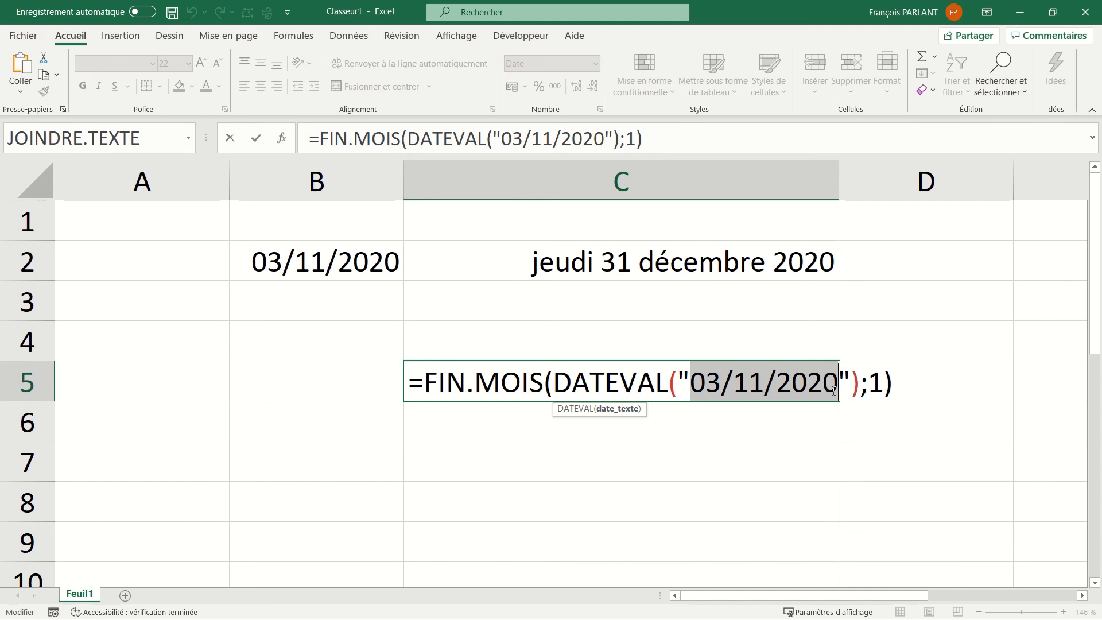
type("3")
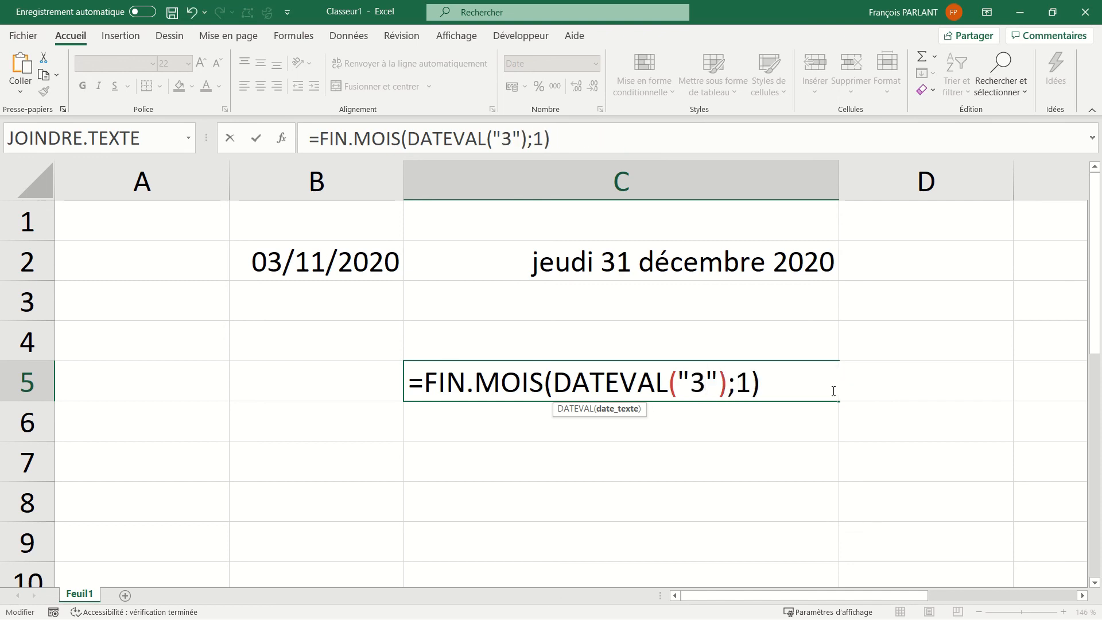
type(" nov ")
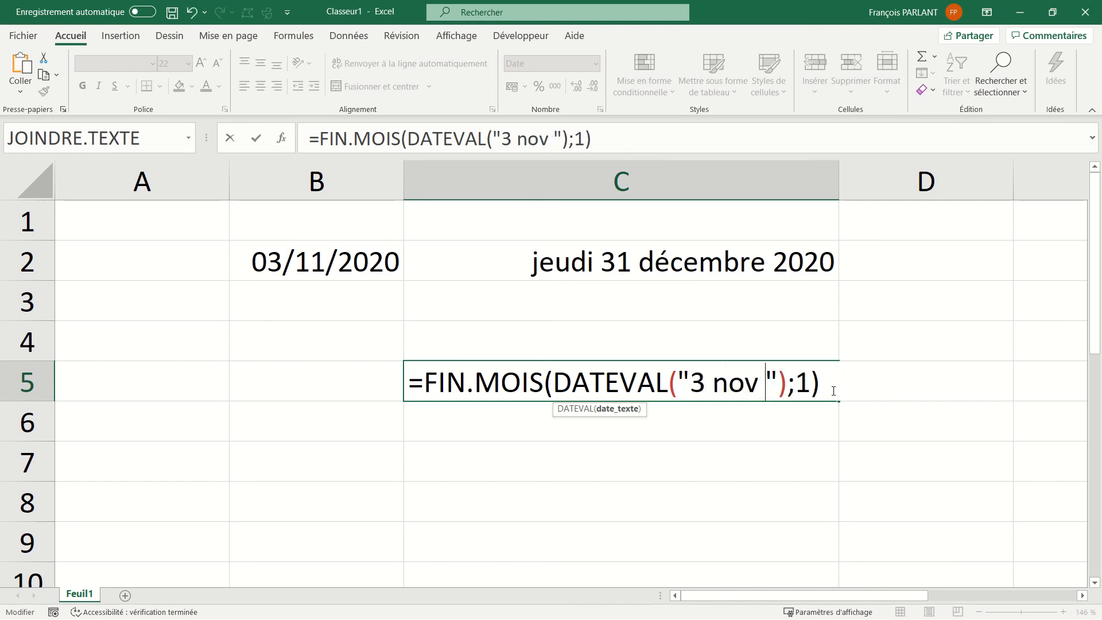
type("2020")
key("Return")
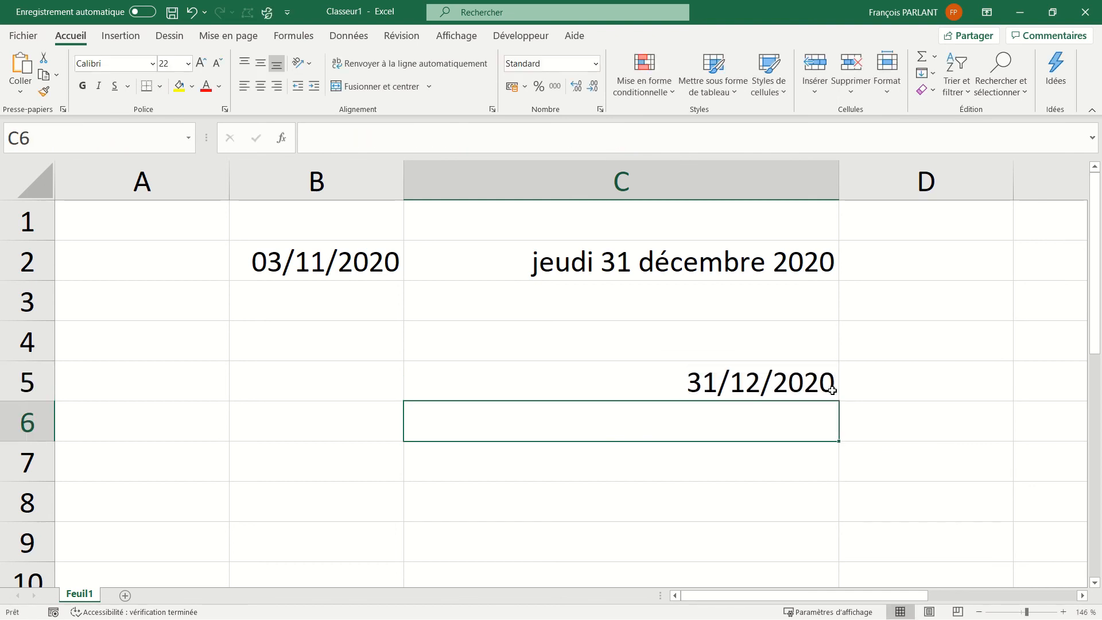
double_click(756, 385)
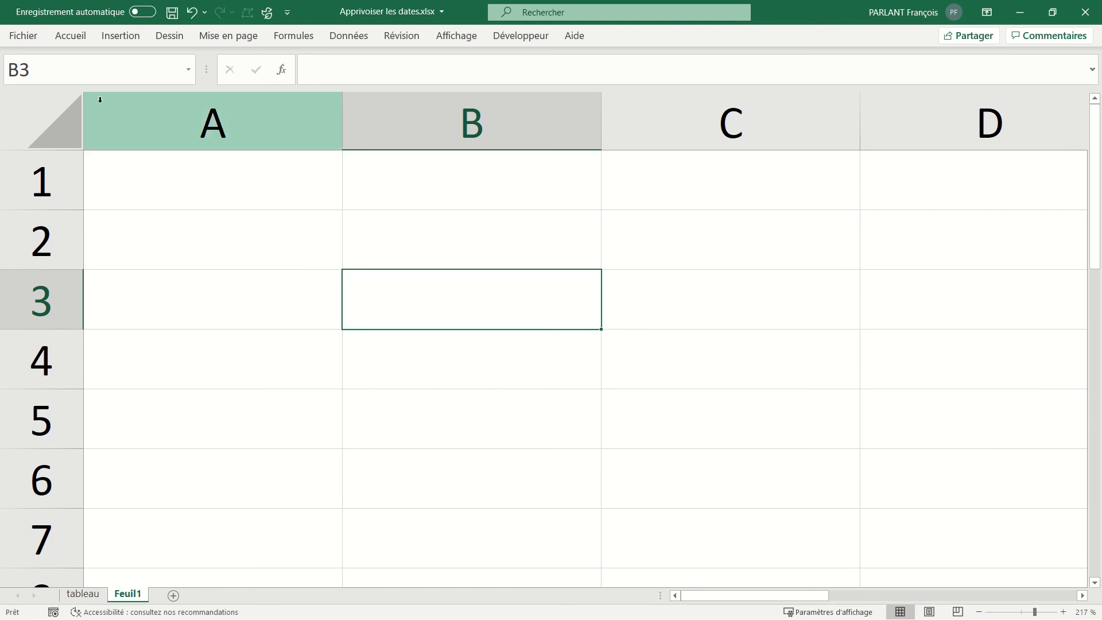
- Browse the DateHeure category of the function library to examine the available date and time functions
left_click(312, 40)
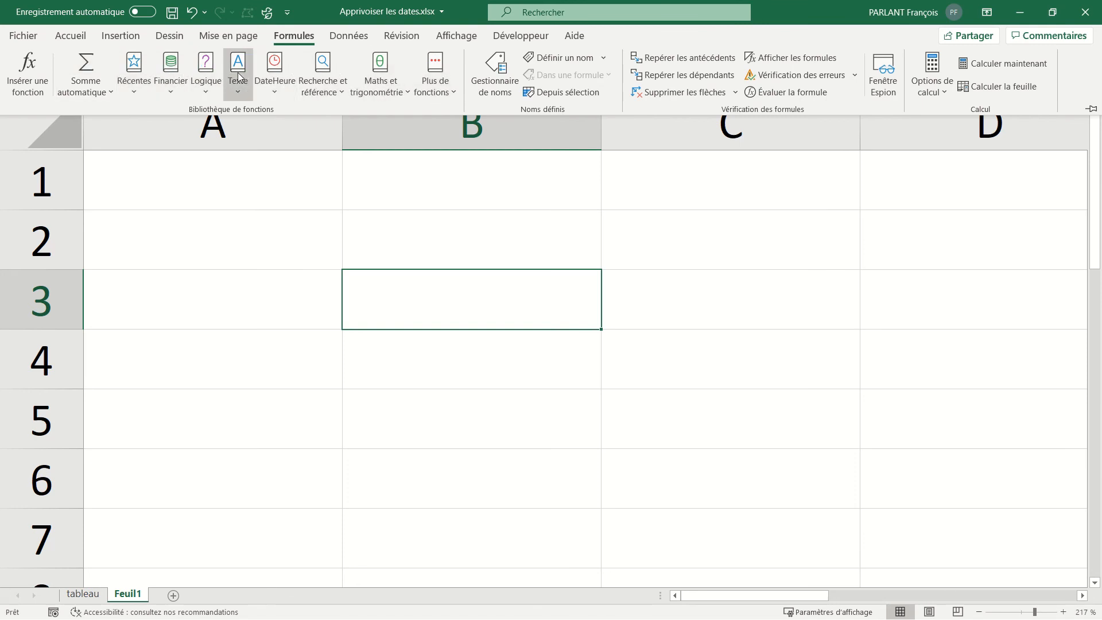
left_click(280, 92)
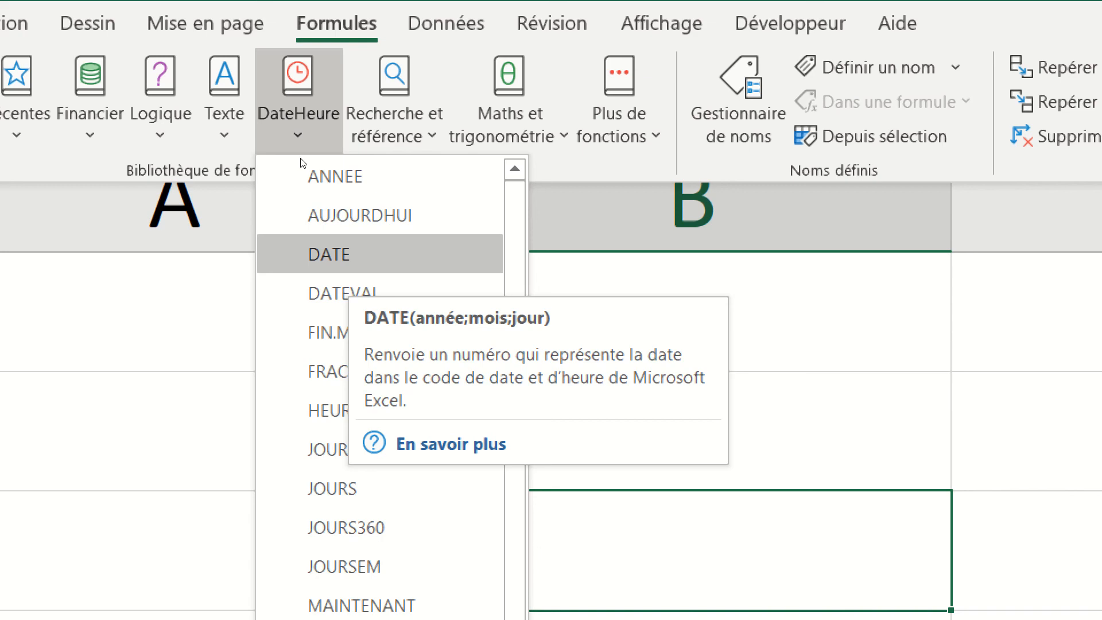
key("Down")
key("Down")
key("Down")
key("Down")
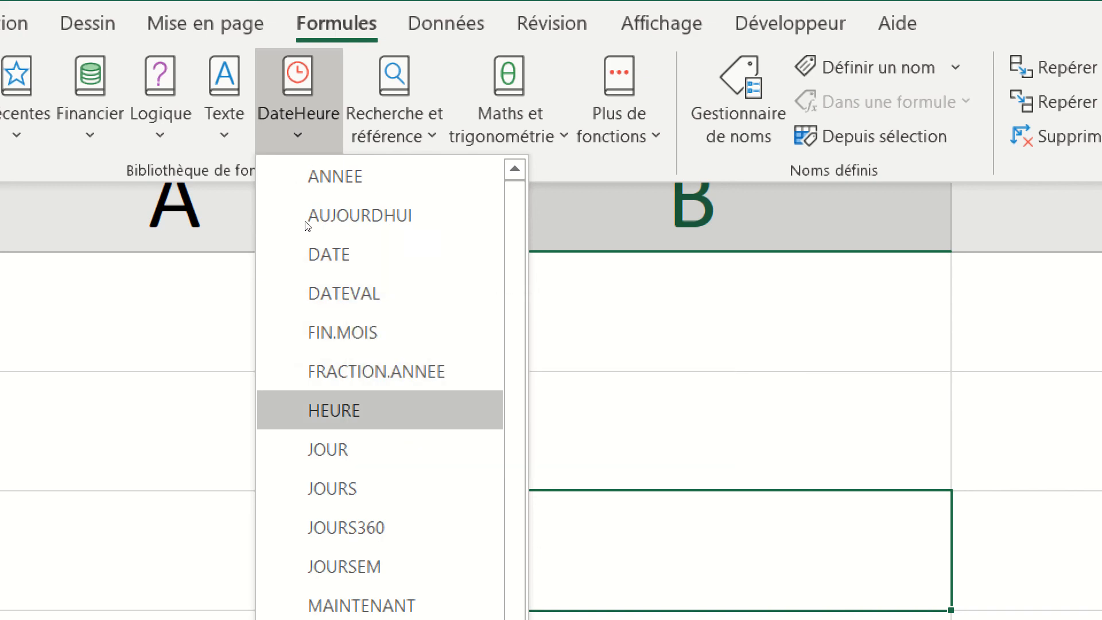
key("Down")
key("Down")
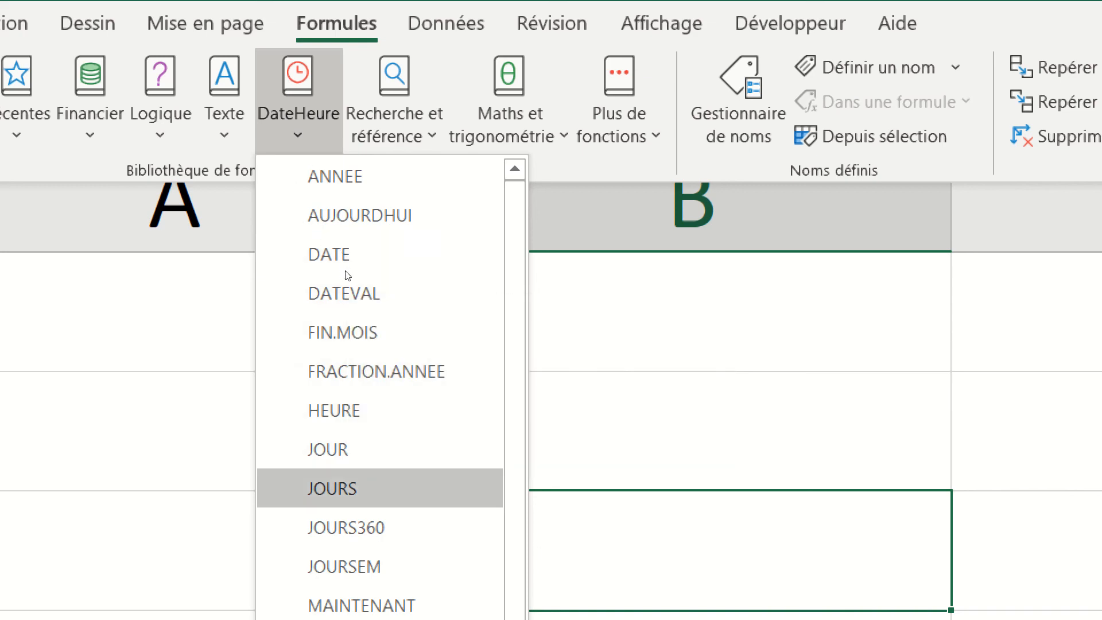
scroll(348, 276, "down", 3)
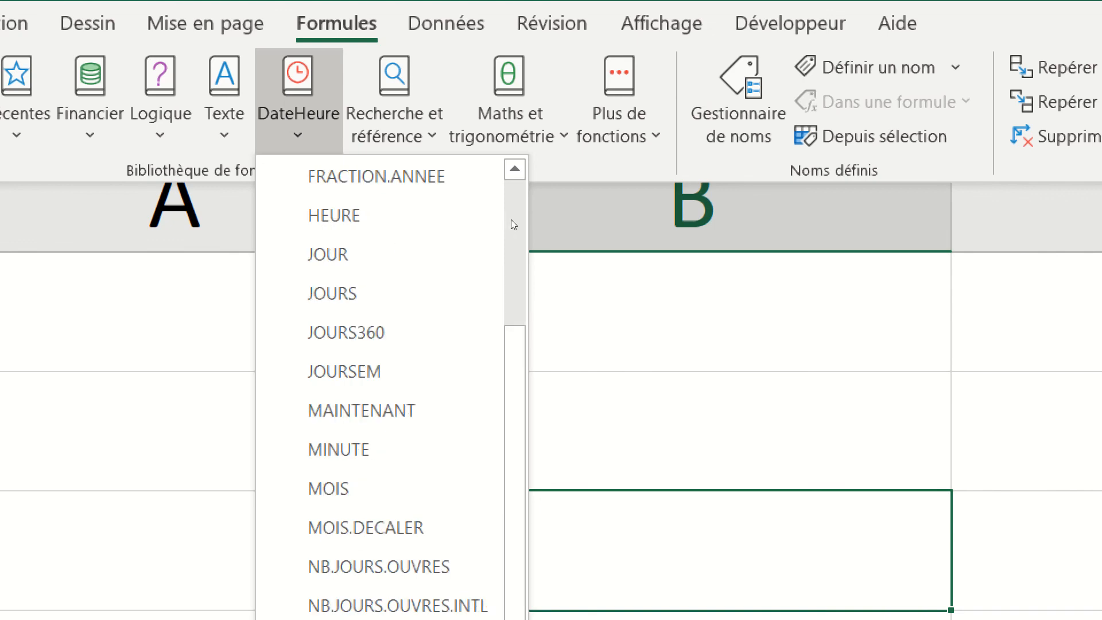
key("Escape")
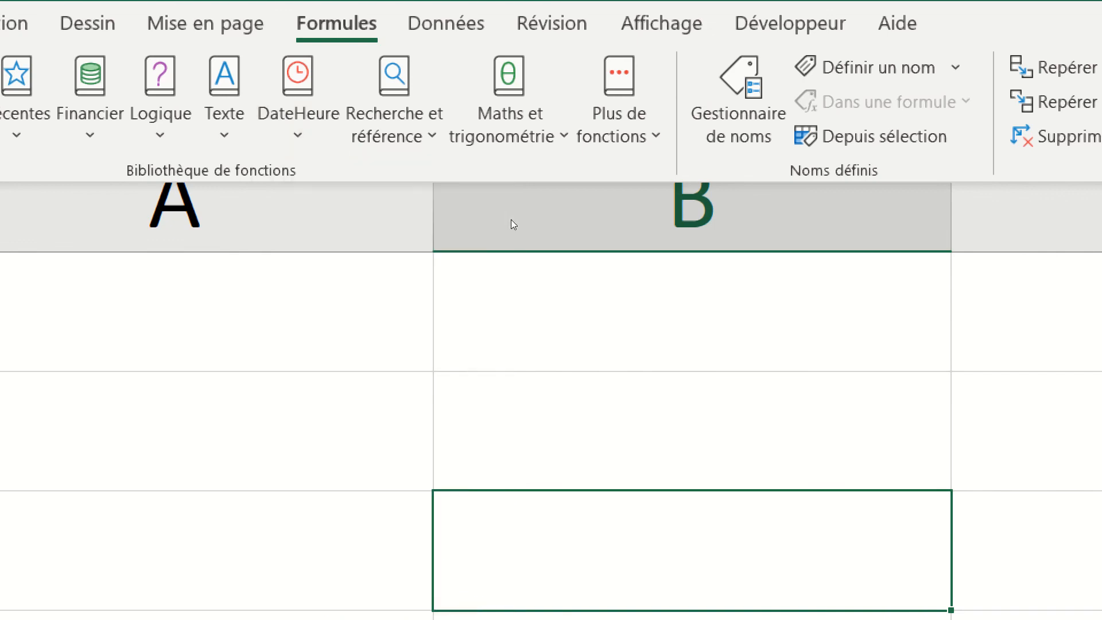